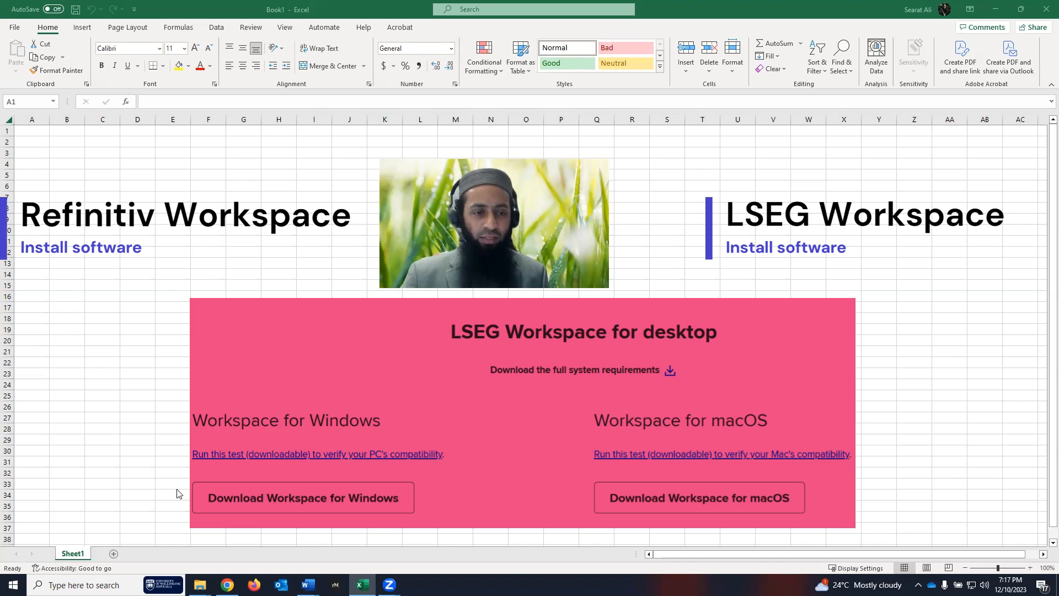
- Enable the Workspace COM add-in from Excel Options > Add-ins
key("super")
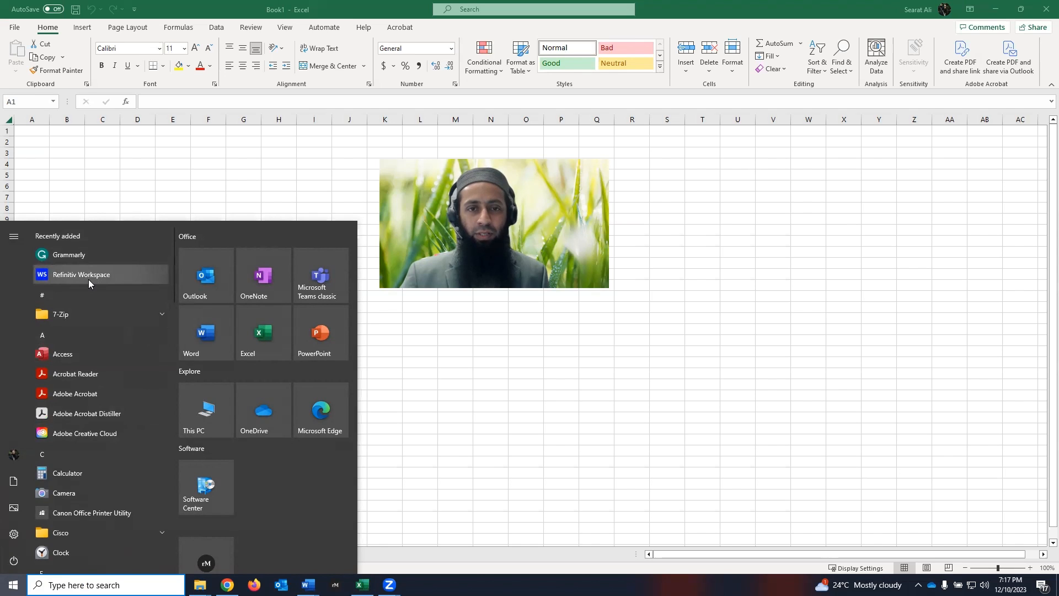
left_click(440, 348)
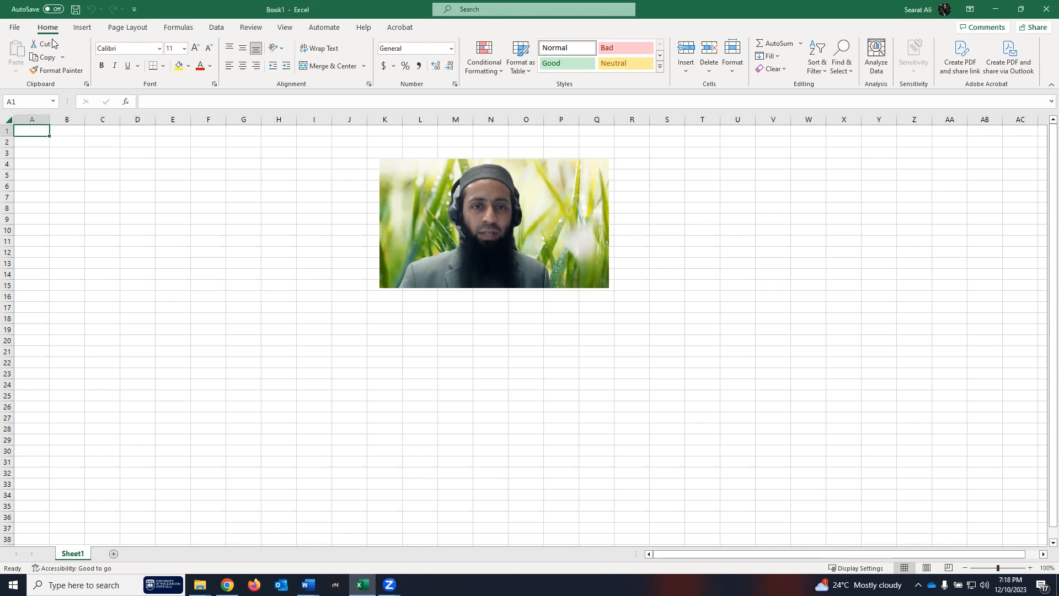
left_click(15, 29)
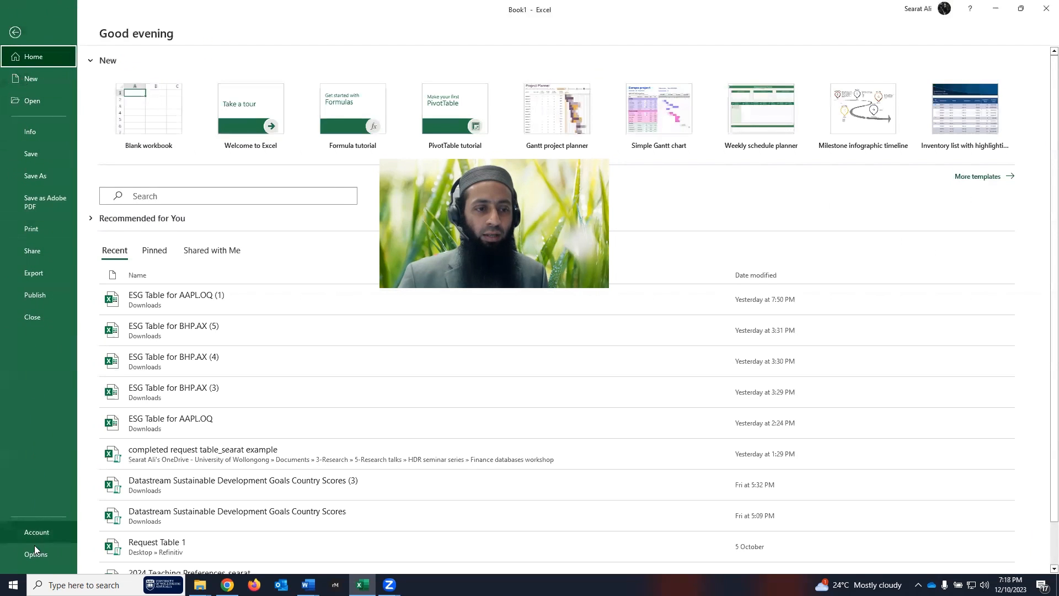
left_click(34, 555)
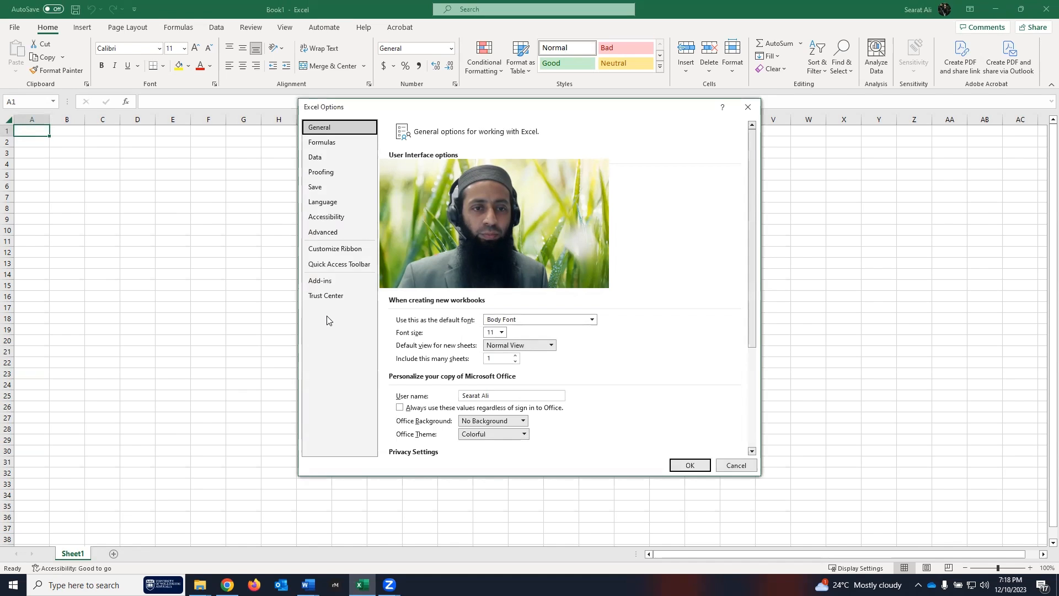
left_click(322, 281)
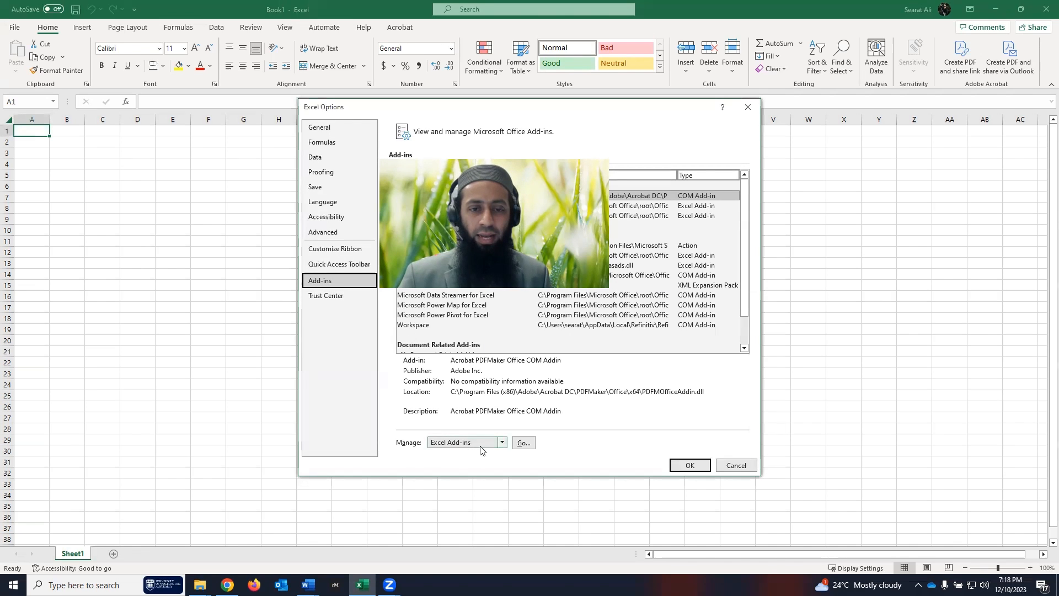
left_click(502, 443)
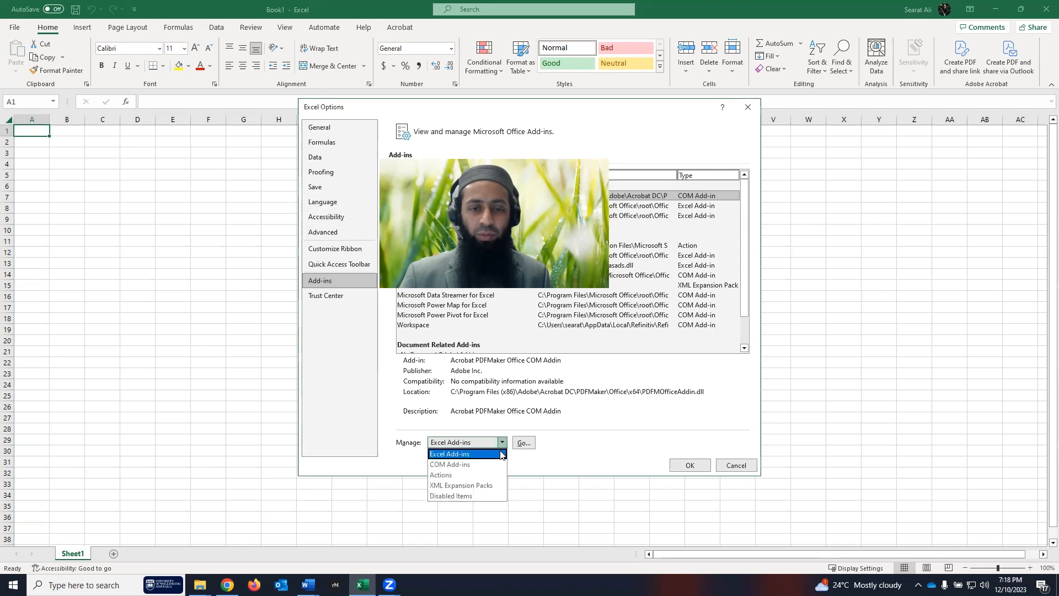
left_click(462, 465)
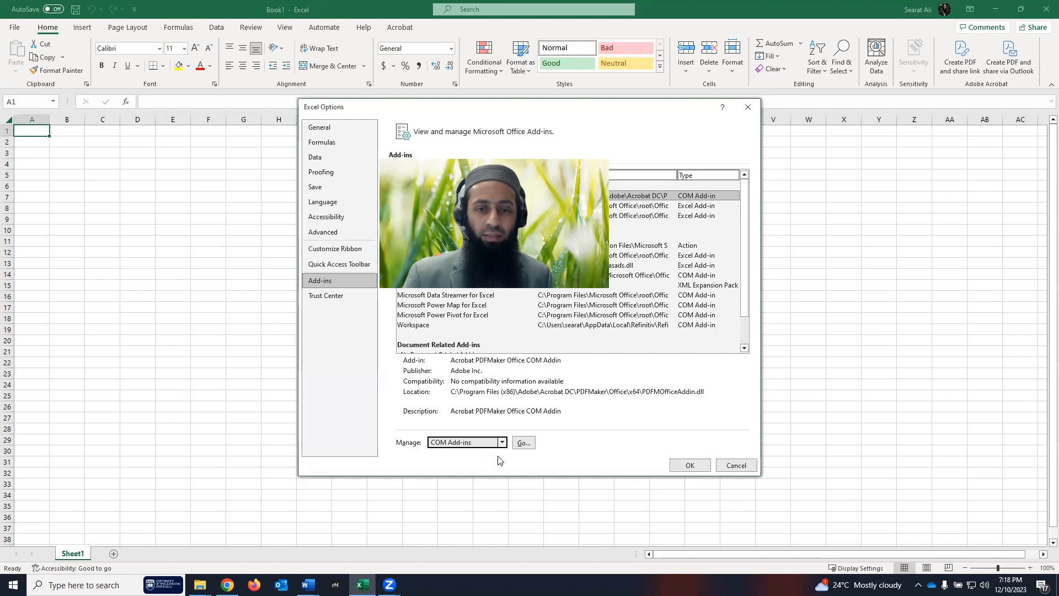
left_click(521, 443)
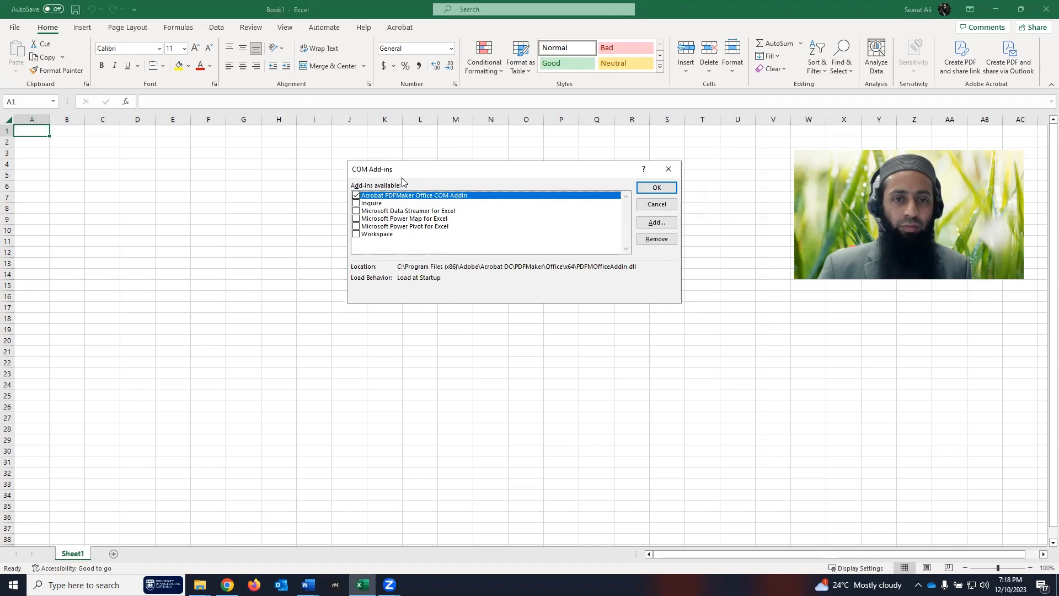
left_click(355, 235)
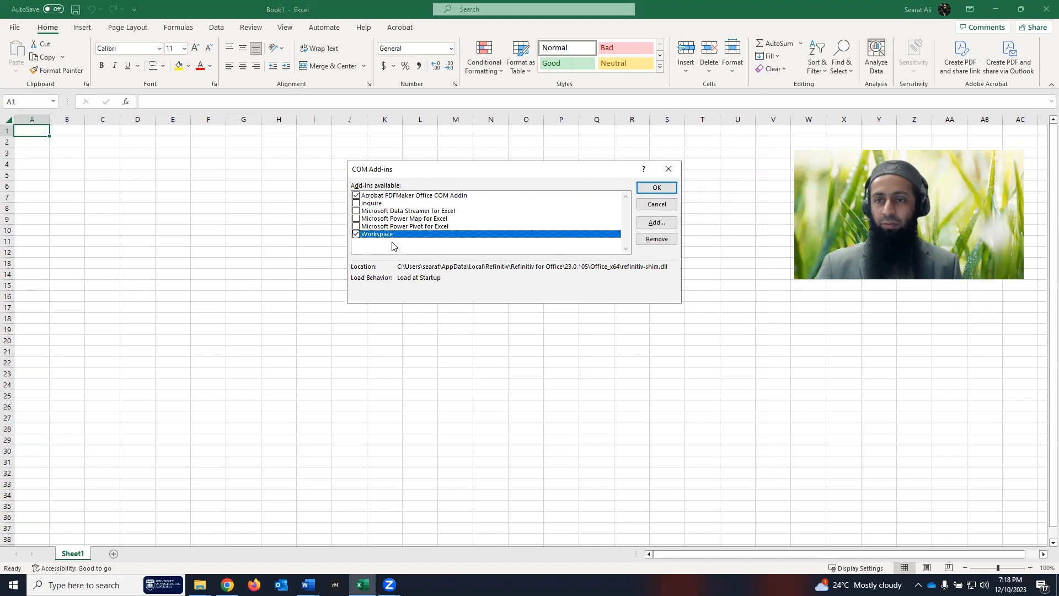
left_click(659, 189)
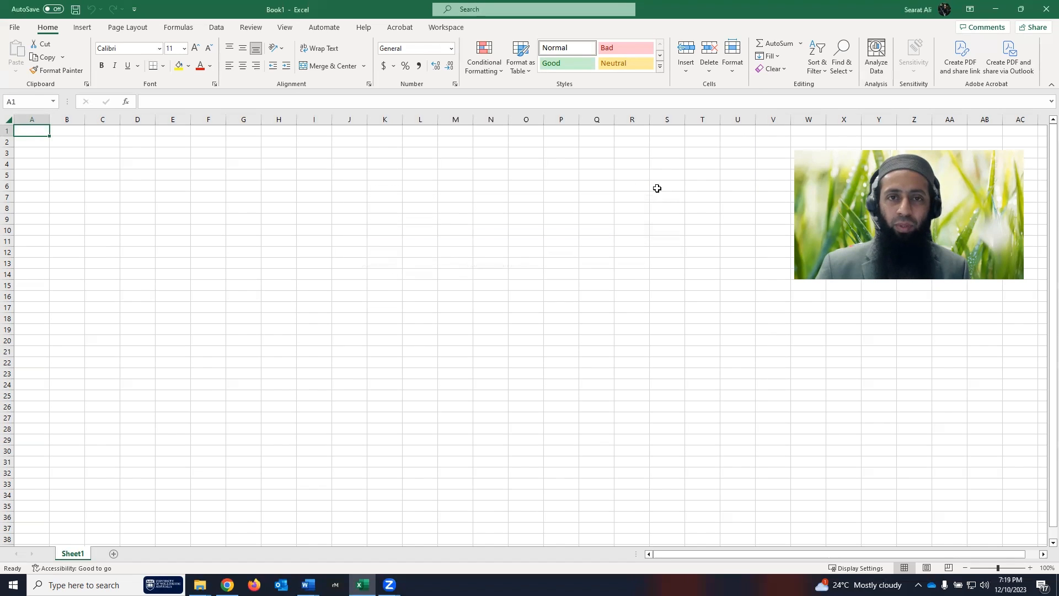
- Sign in to Workspace from its ribbon tab with the account username and password
left_click(450, 34)
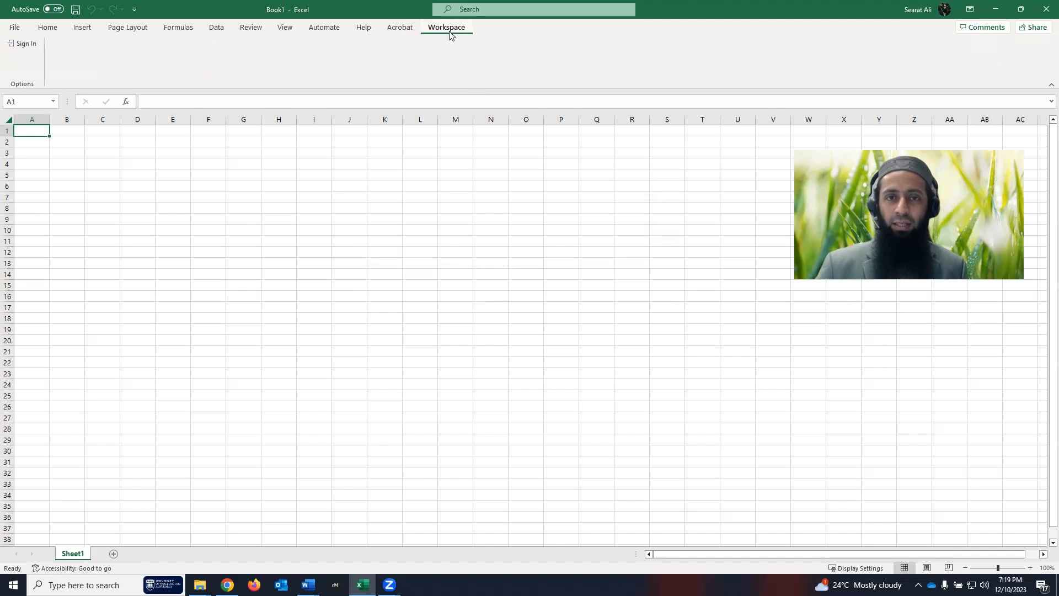
left_click(25, 43)
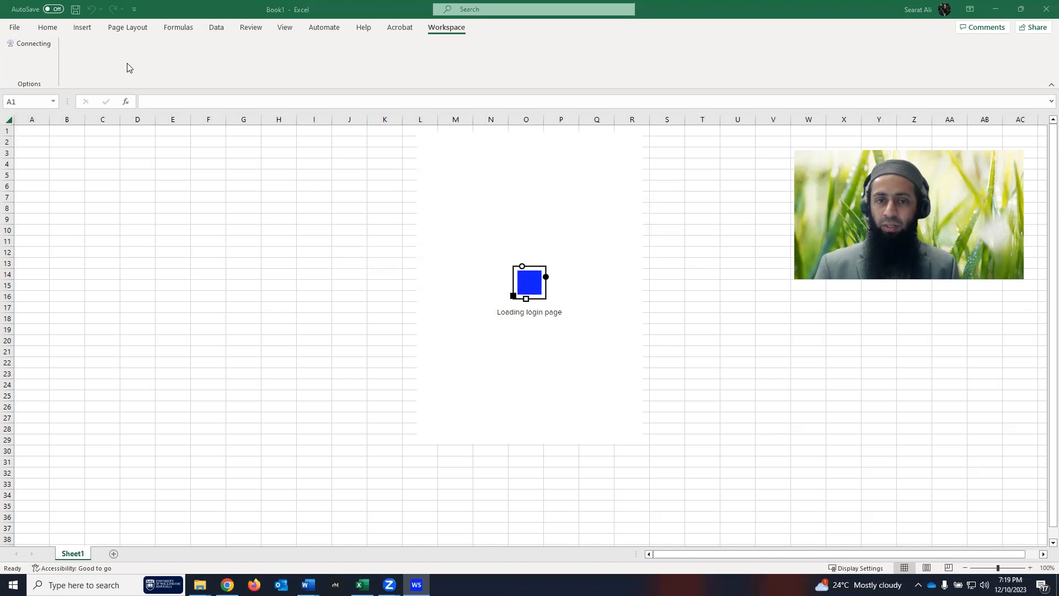
left_click(520, 248)
key("Tab")
type("••••••••••")
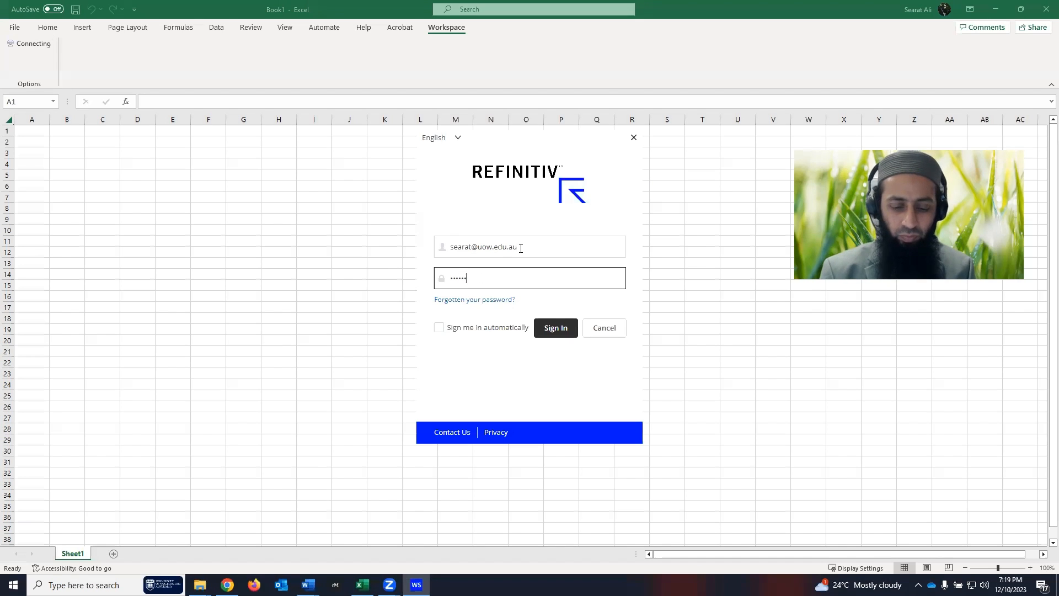
left_click(554, 328)
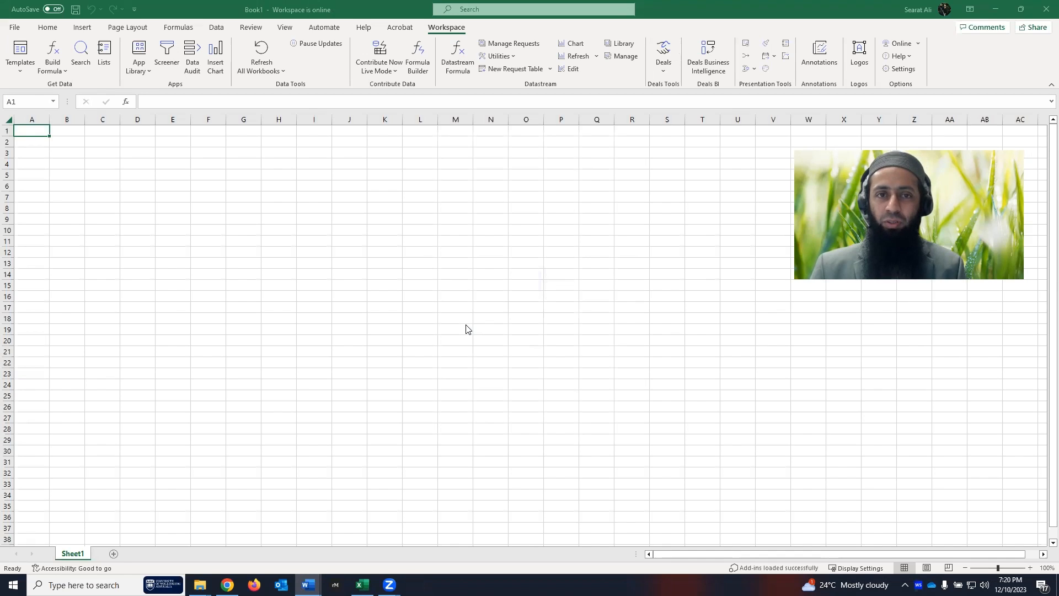
- Create a new, unsaved Datastream request table and review its column header notes
left_click(515, 69)
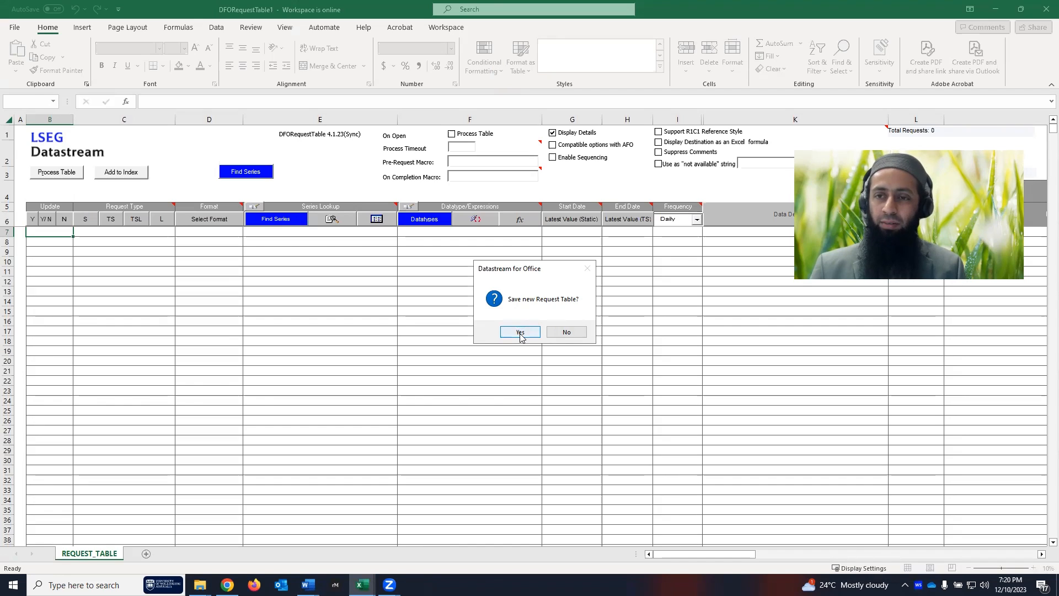
left_click(566, 331)
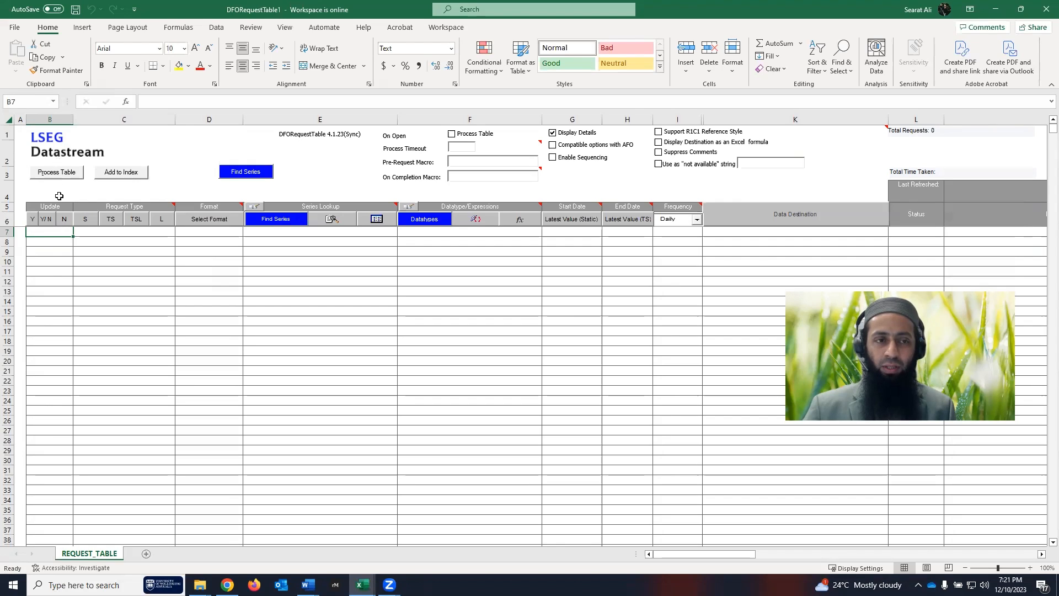
left_click(138, 231)
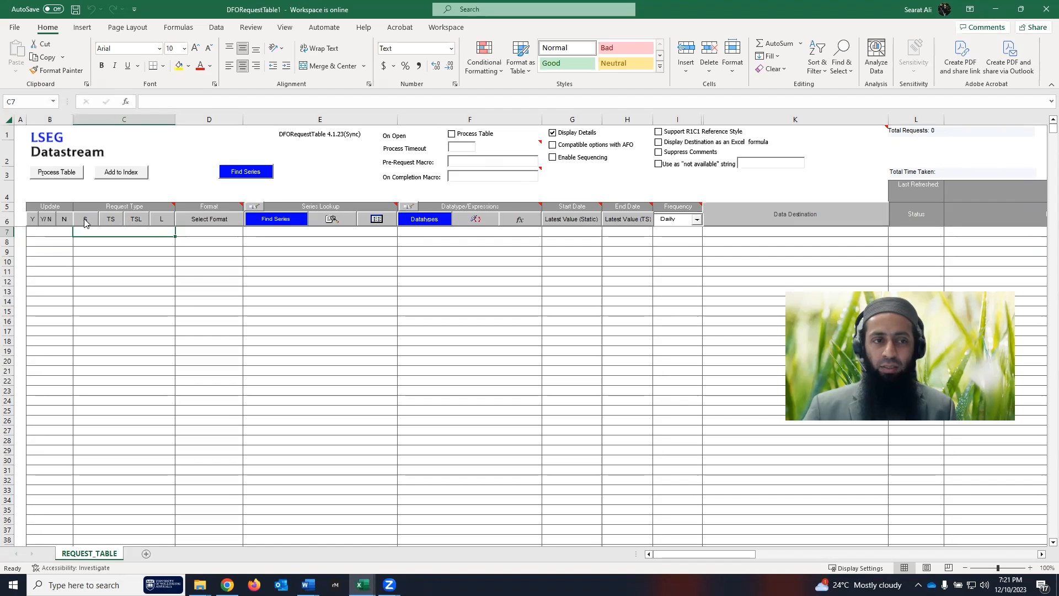
mouse_move(117, 207)
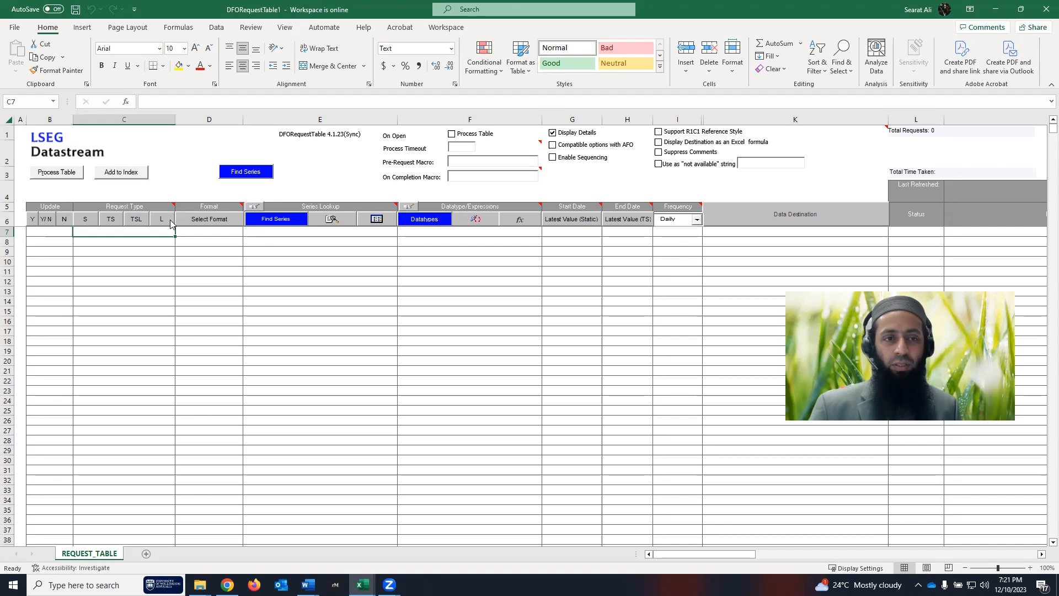
mouse_move(226, 207)
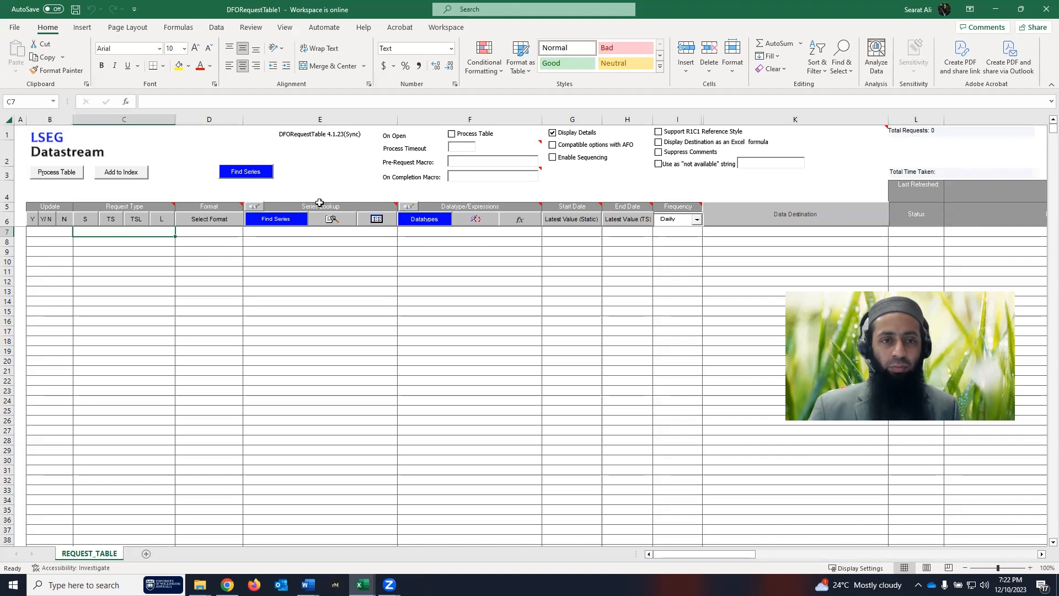
mouse_move(321, 208)
mouse_move(473, 208)
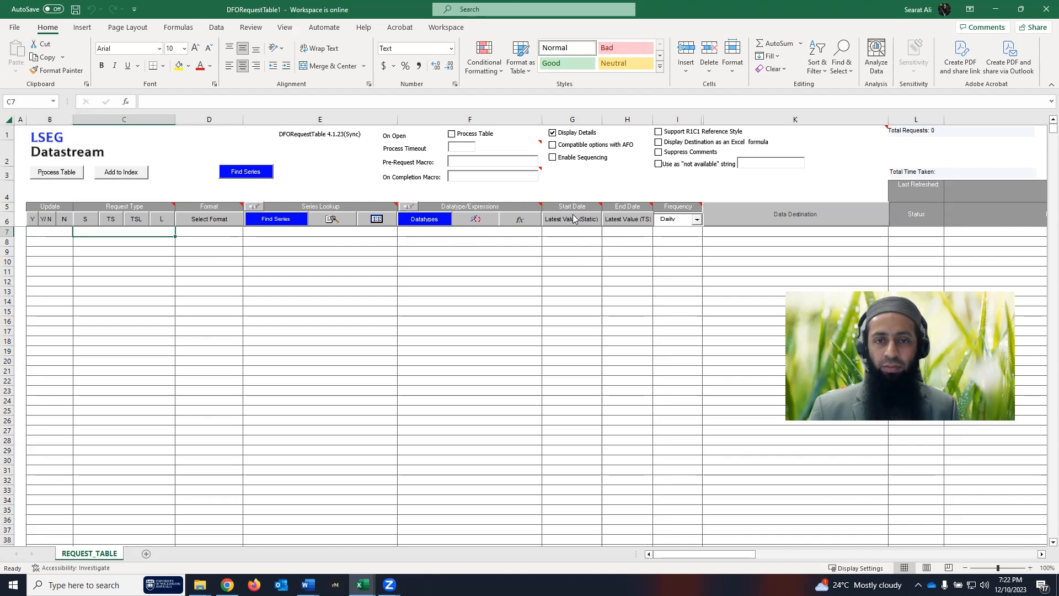
left_click(785, 232)
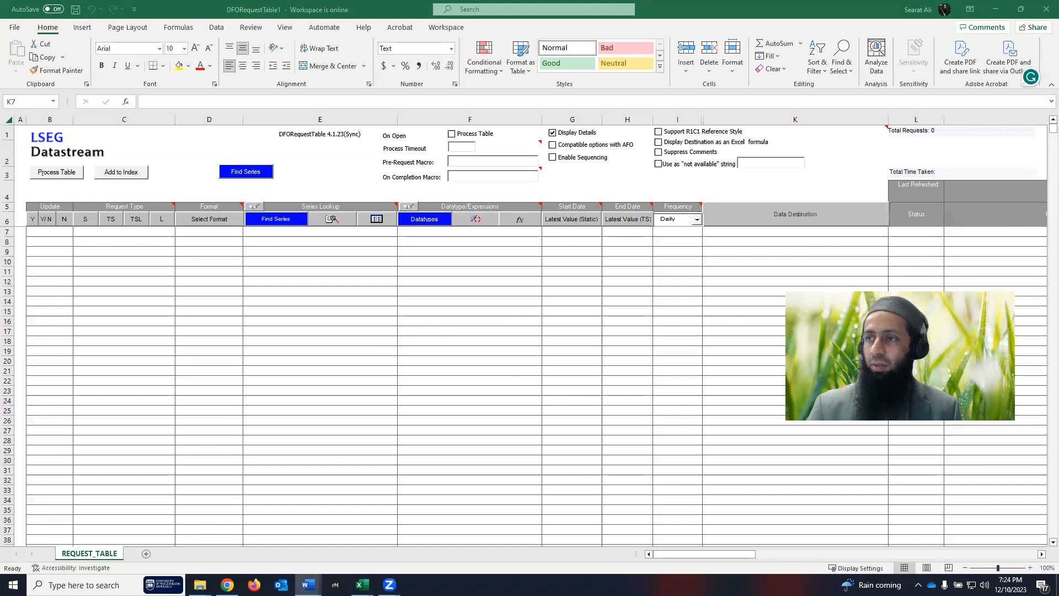
left_click_drag(1058, 67, 684, 0)
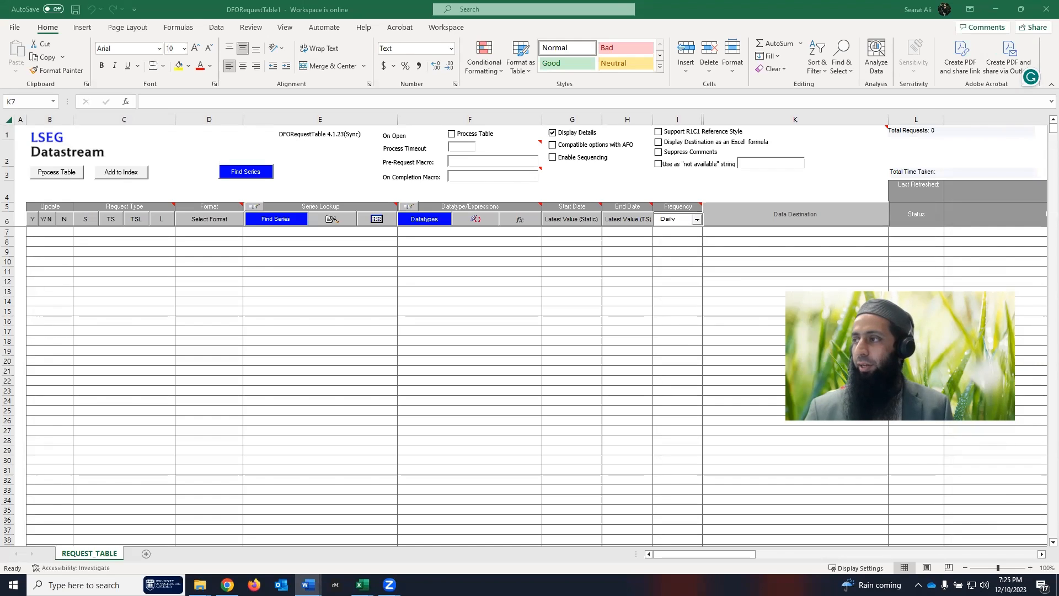
scroll(67, 229, "up", 2)
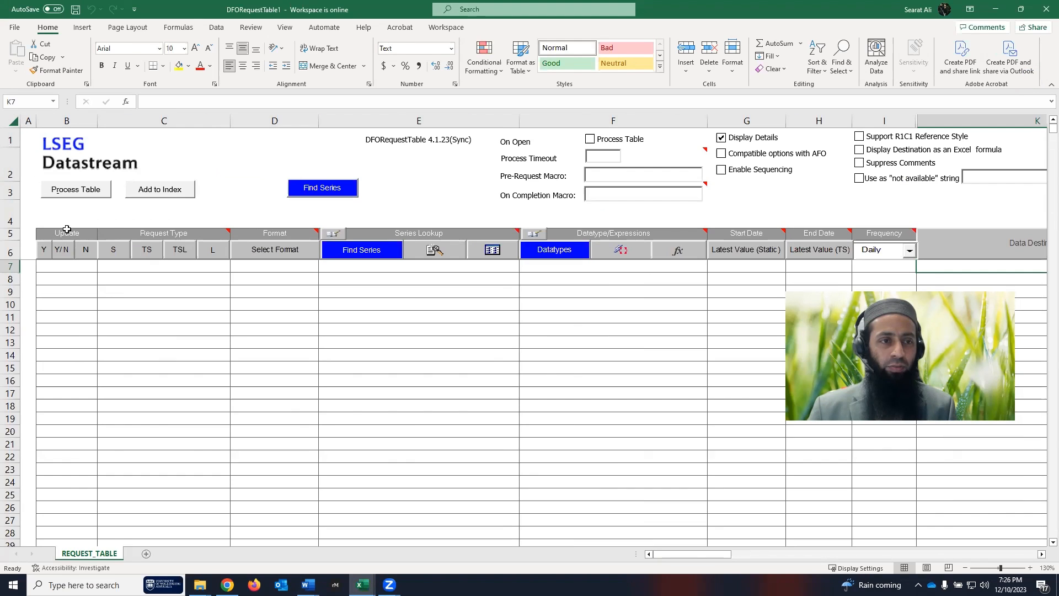
- Set row 7's Update to YES and its Request Type to S (static)
left_click(70, 266)
left_click(45, 249)
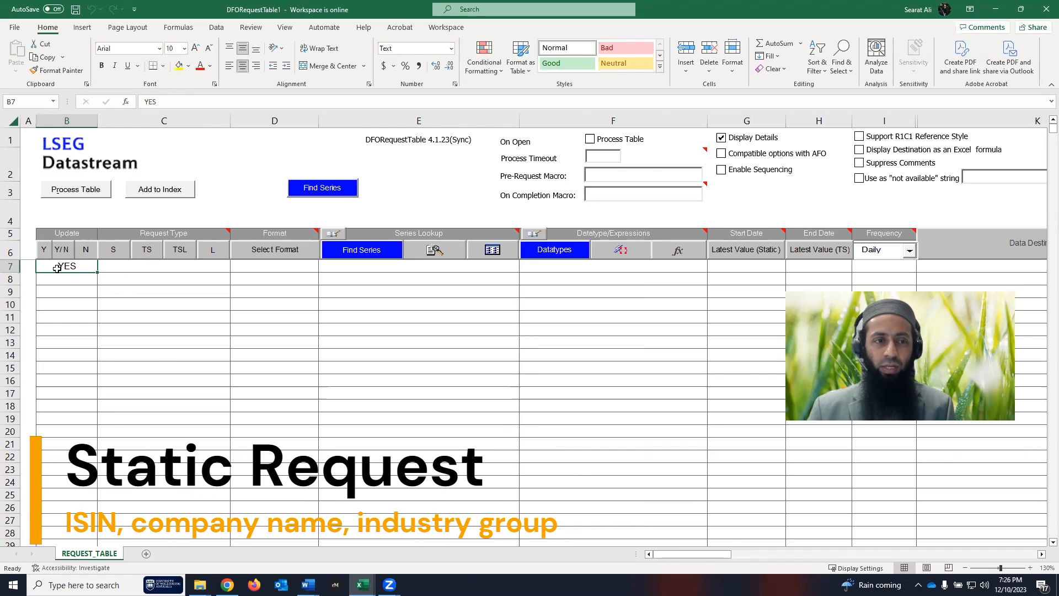
key("BackSpace")
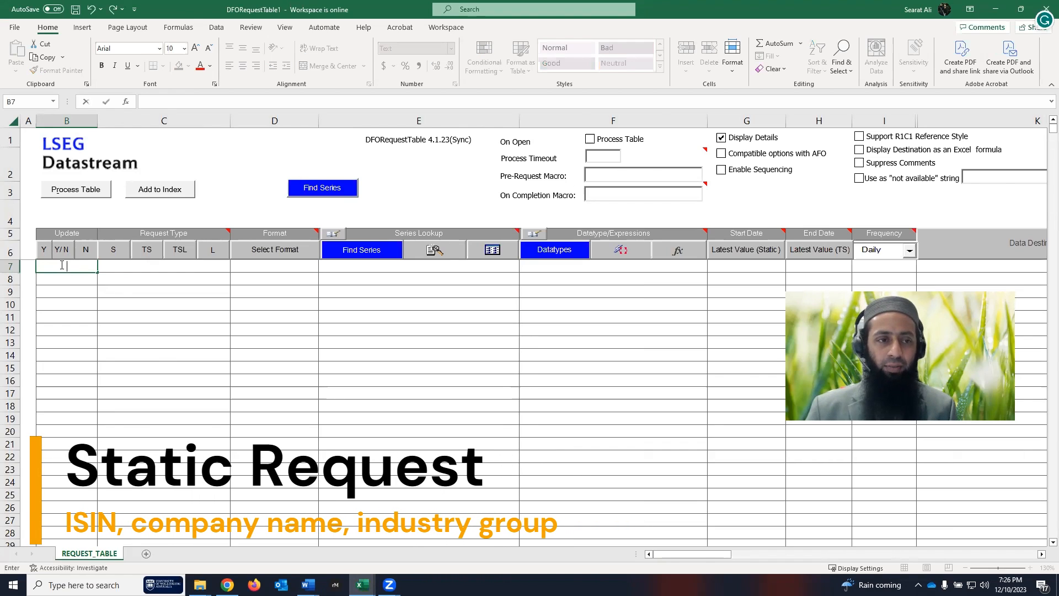
key("Return")
left_click(72, 266)
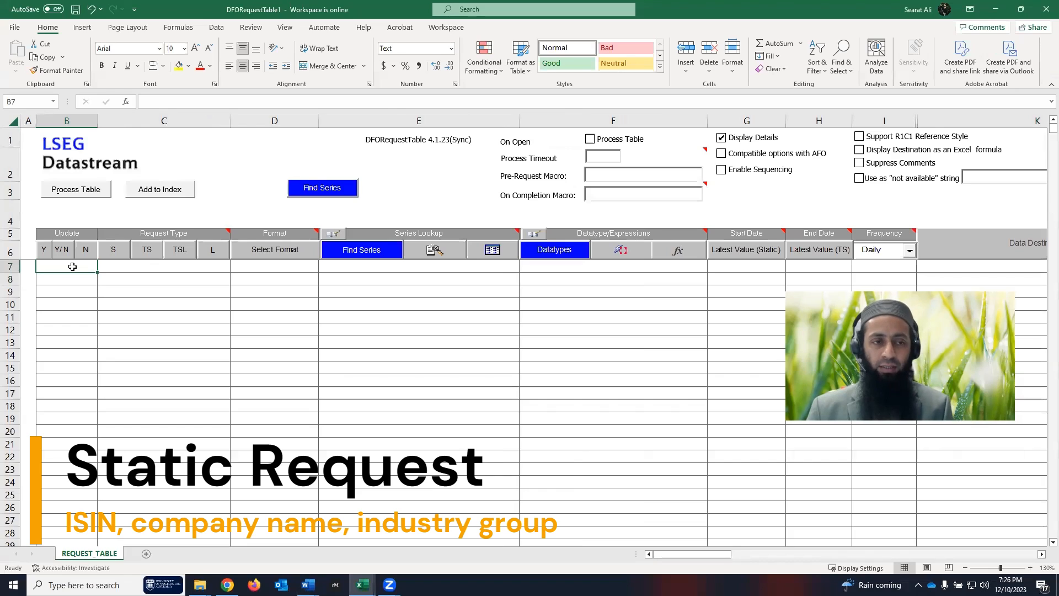
left_click(45, 251)
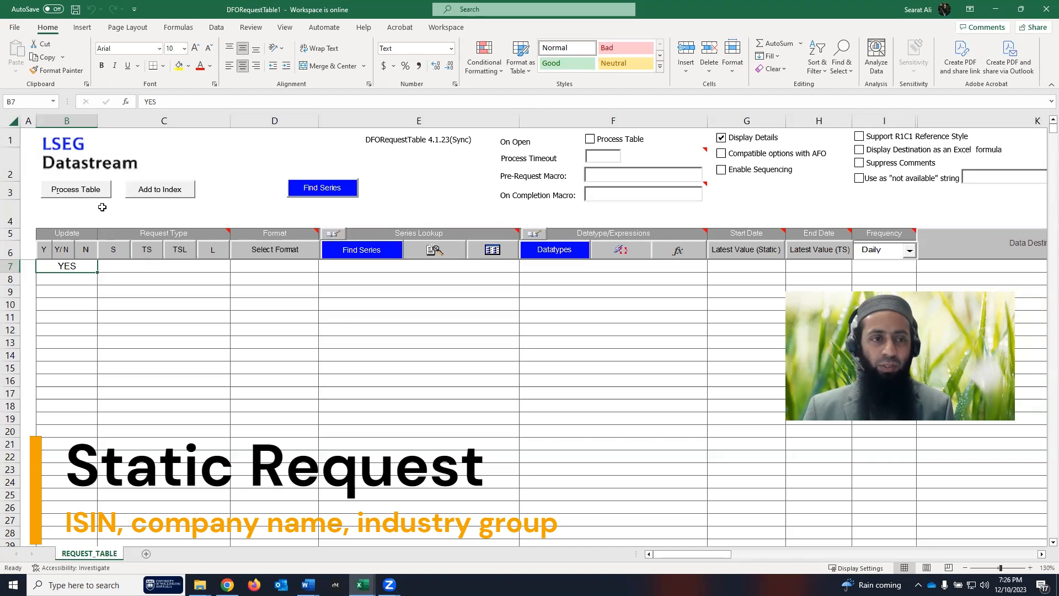
left_click(133, 264)
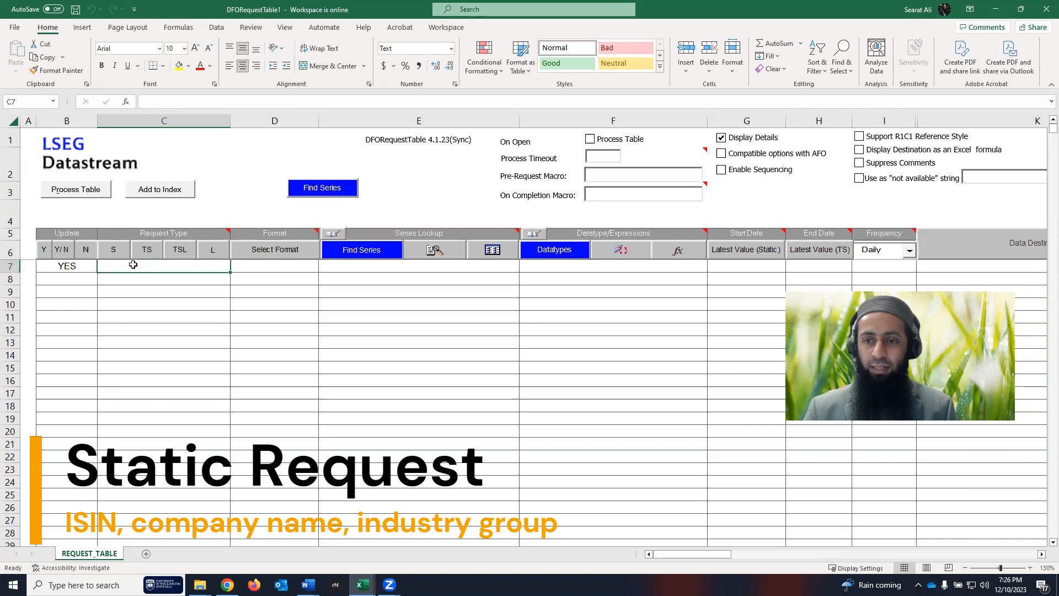
left_click(113, 249)
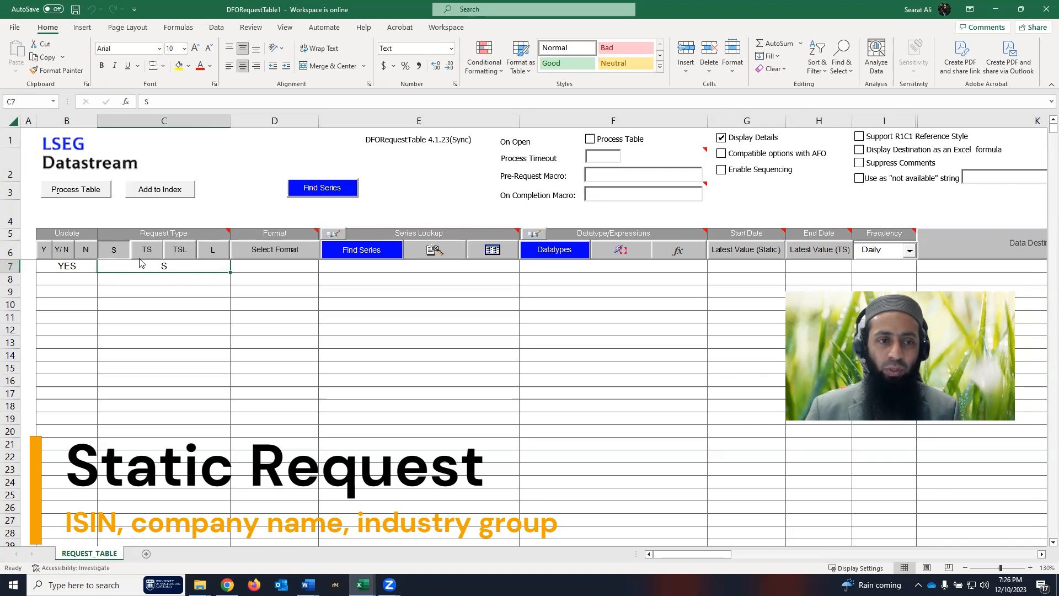
left_click(271, 266)
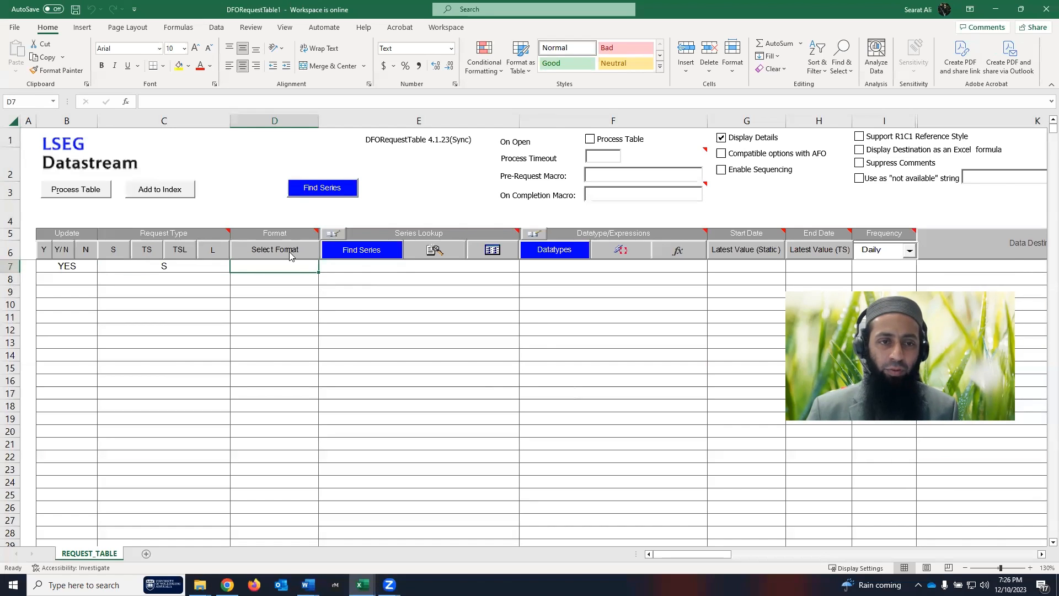
- Keep Row and Column Titles so cell D7's format reads RC
left_click(290, 254)
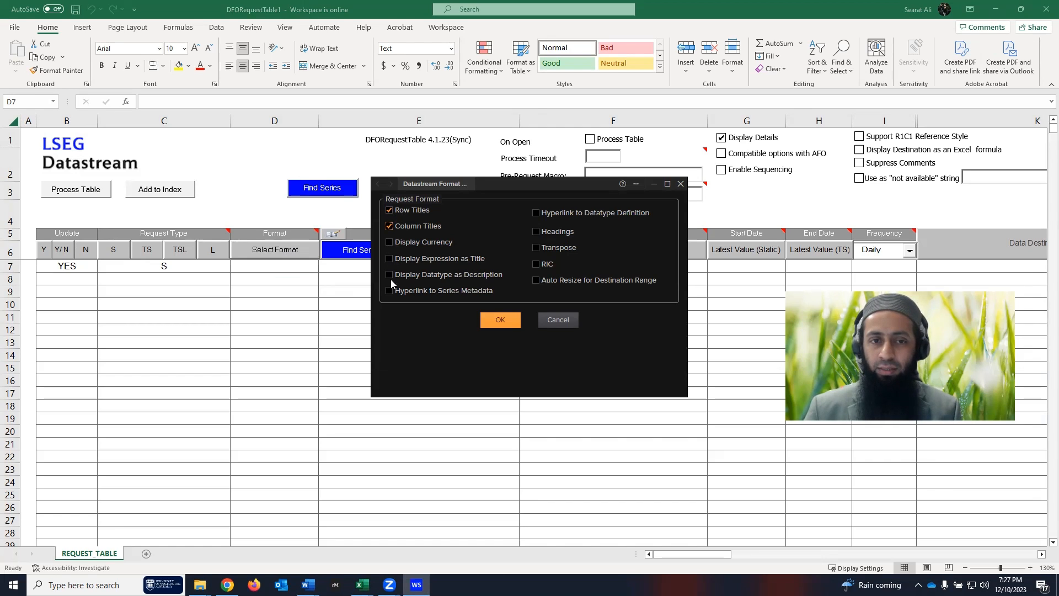
left_click(498, 320)
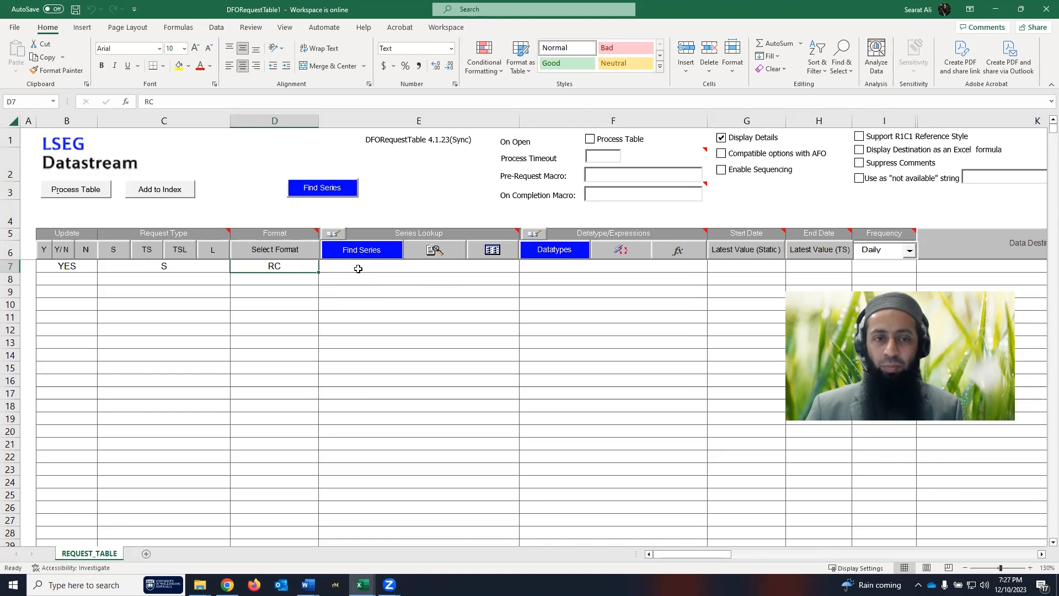
left_click(362, 269)
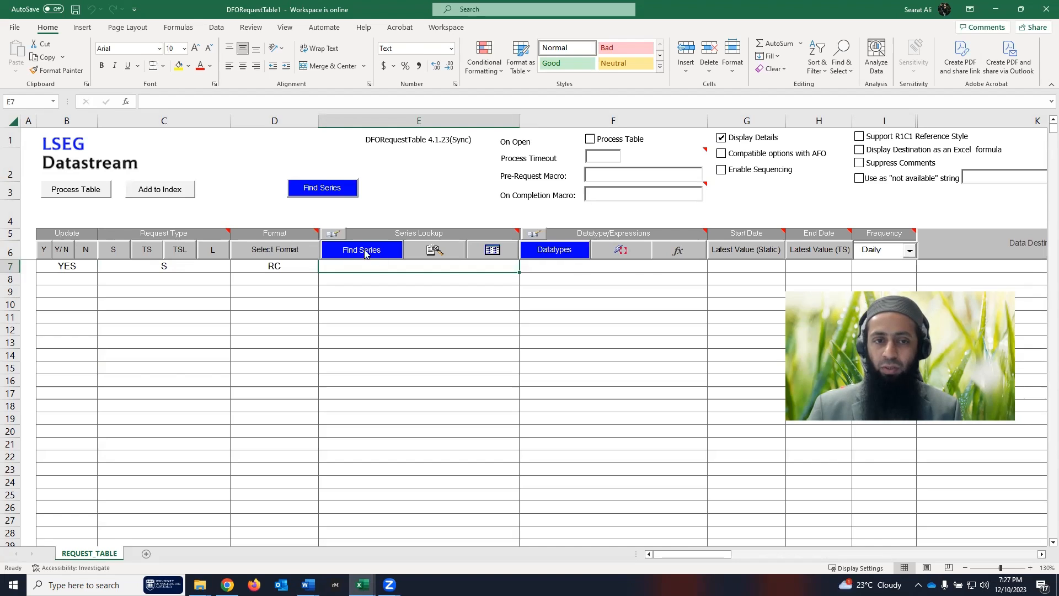
- Find the S&P 500 constituent list in Navigator and enter LS&PCOMP into E7
left_click(347, 253)
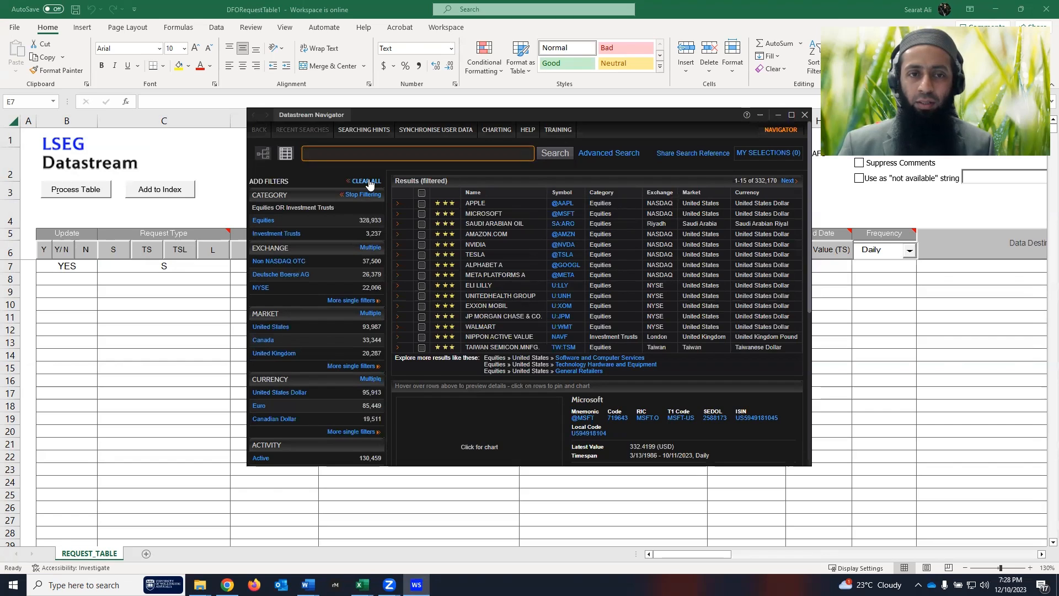
left_click(367, 181)
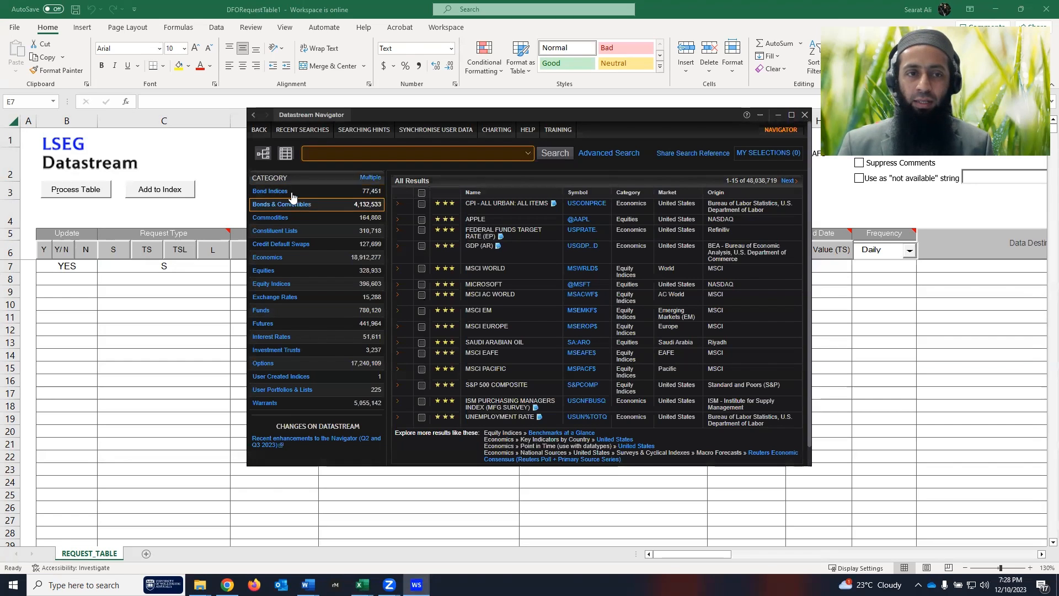
left_click(304, 232)
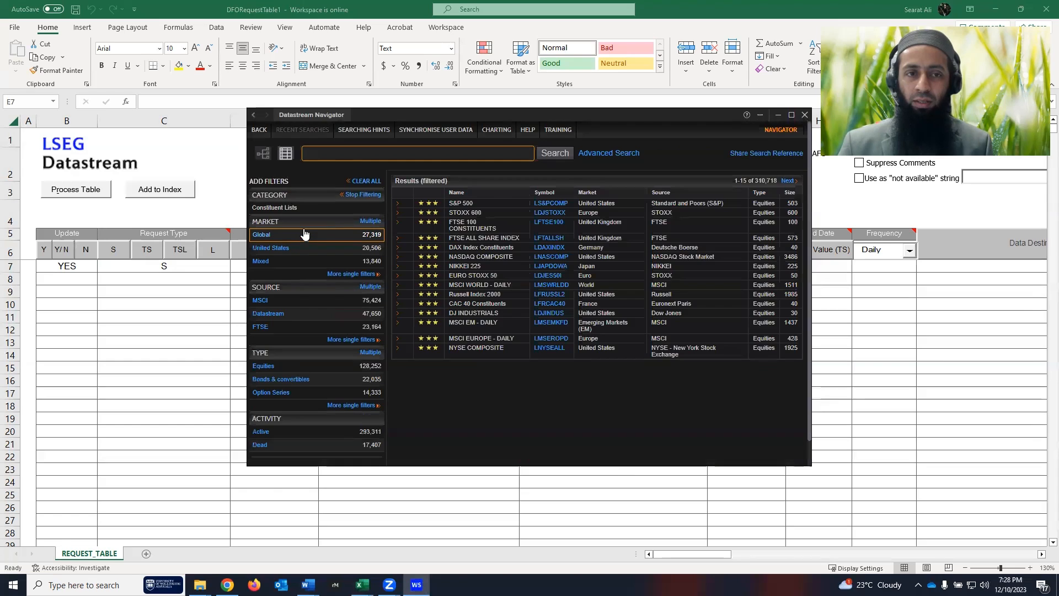
mouse_move(444, 209)
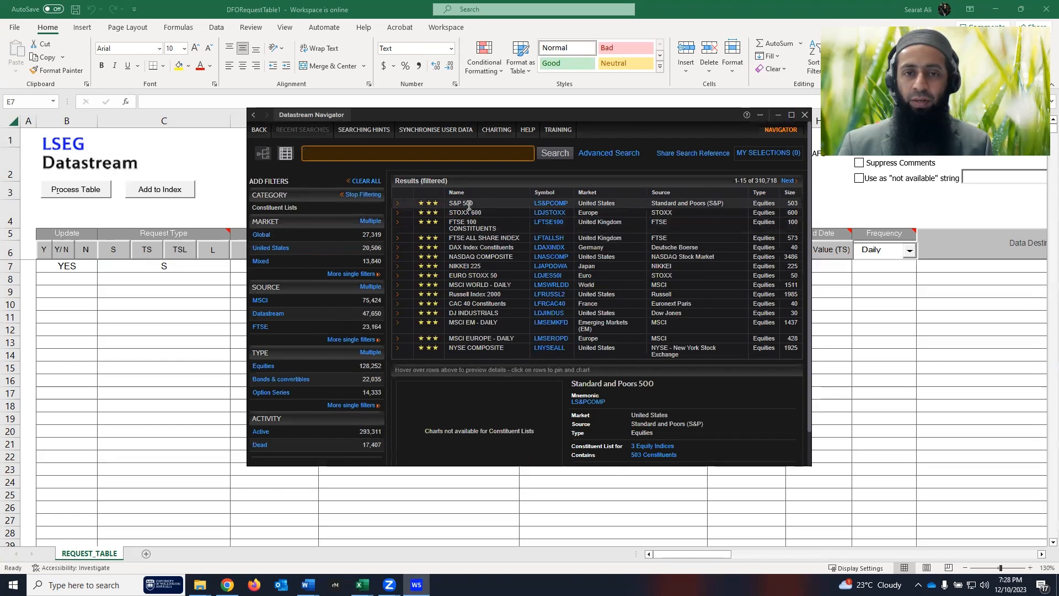
left_click(489, 204)
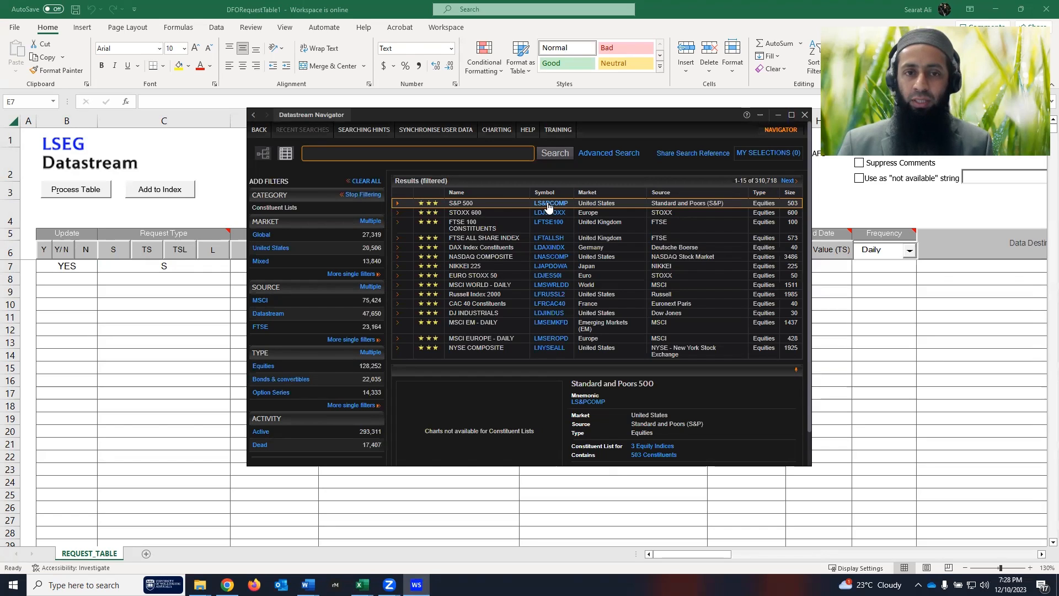
left_click(505, 153)
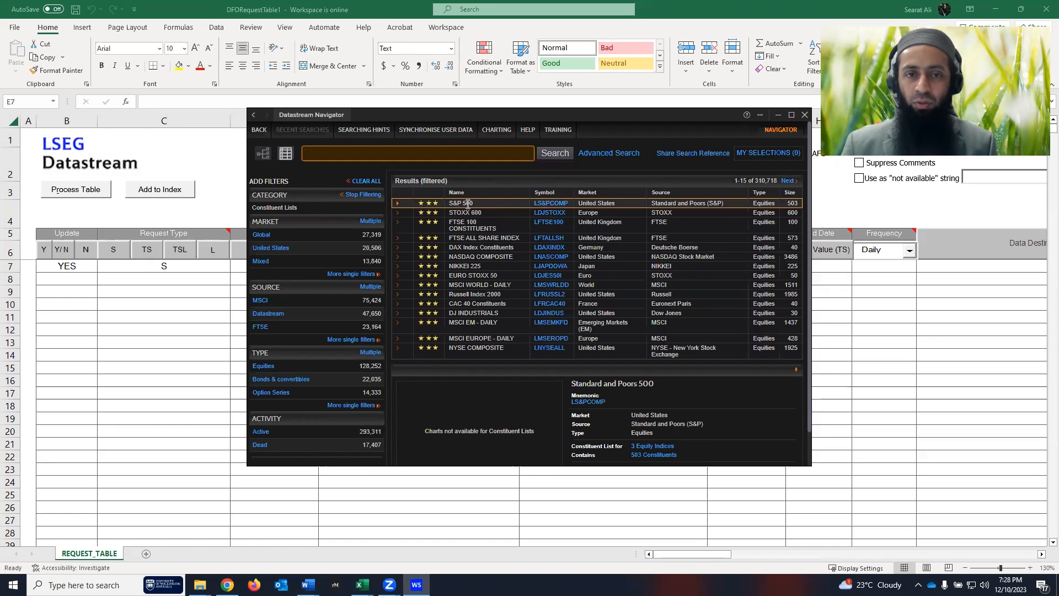
left_click(551, 203)
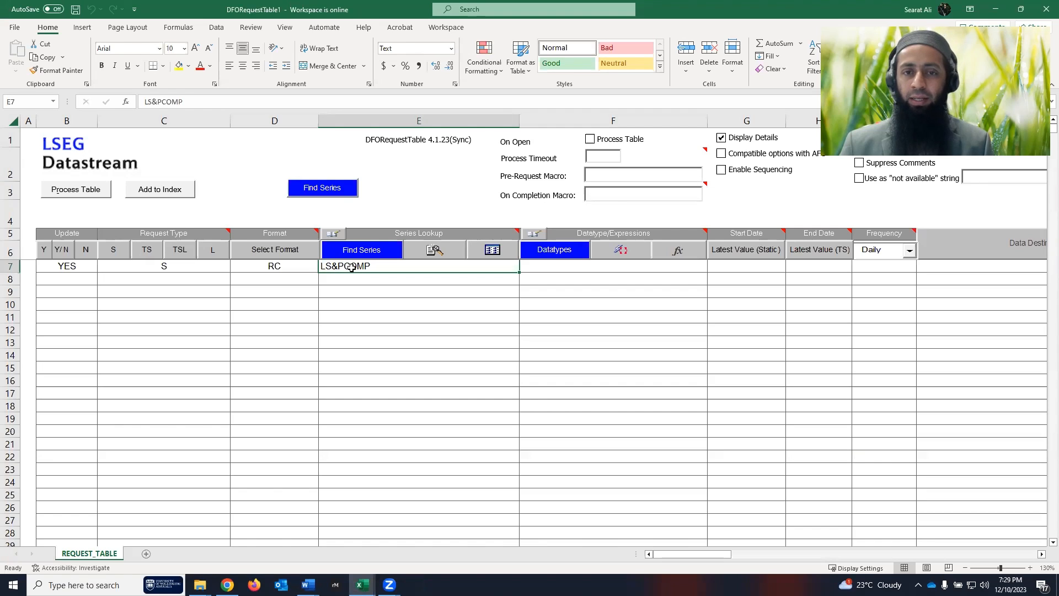
- Open the Datastream datatype search for cell F7 and reposition the Navigator window
left_click(568, 265)
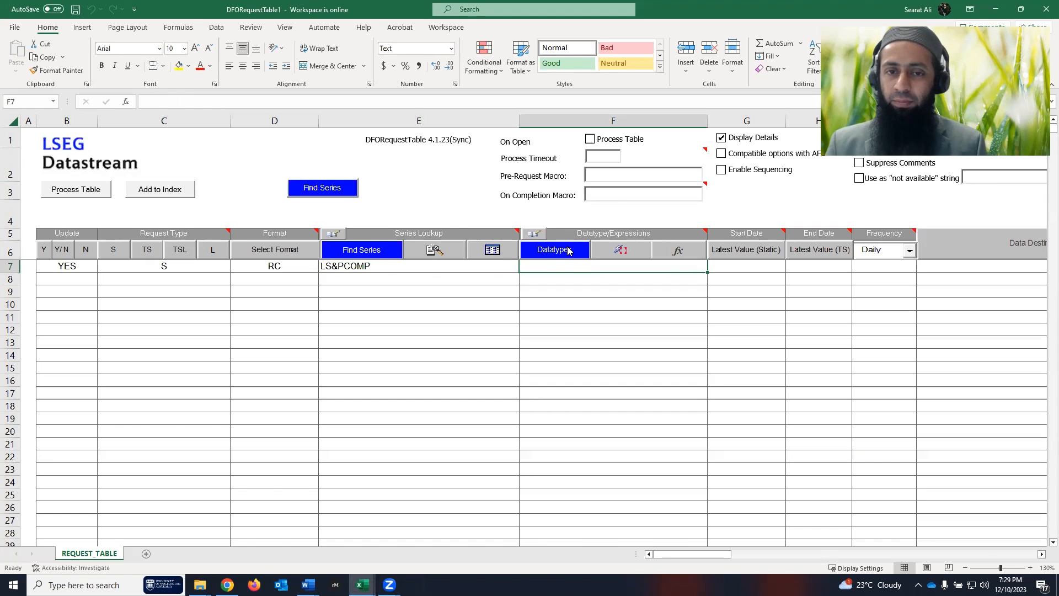
left_click(568, 251)
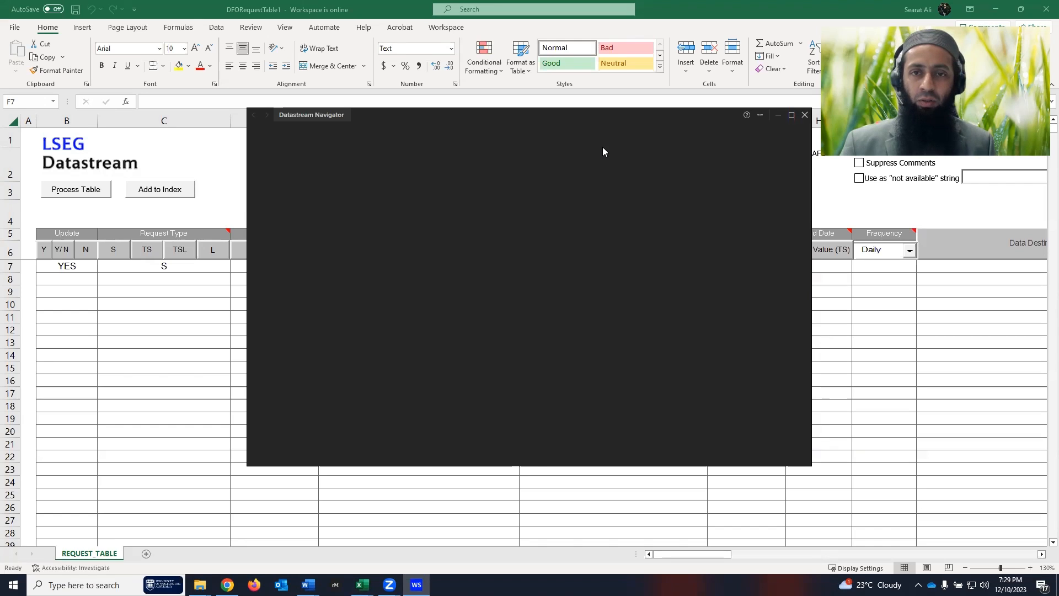
left_click_drag(599, 114, 307, 148)
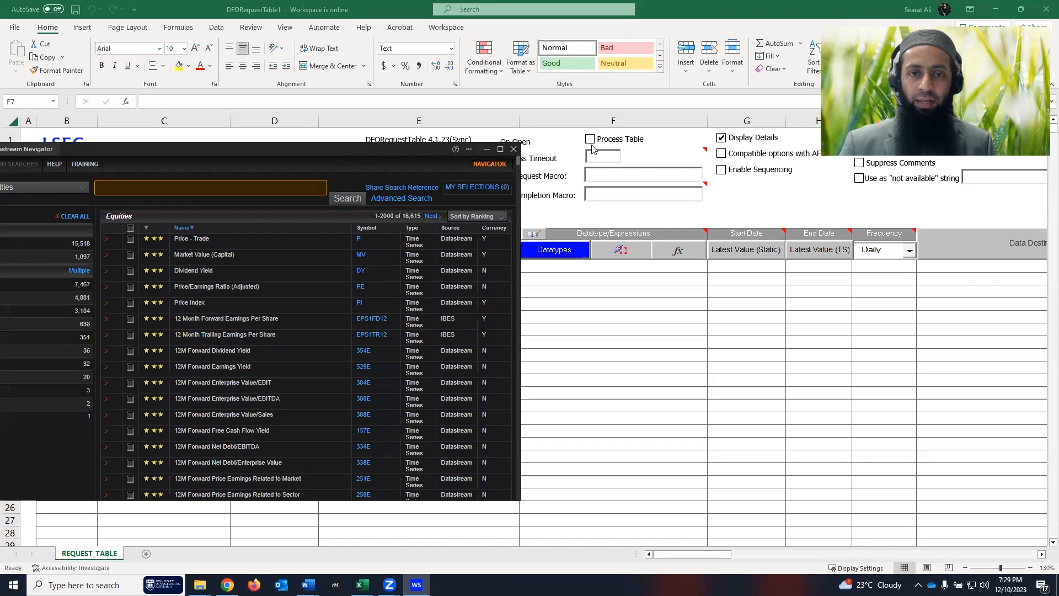
left_click_drag(273, 146, 569, 109)
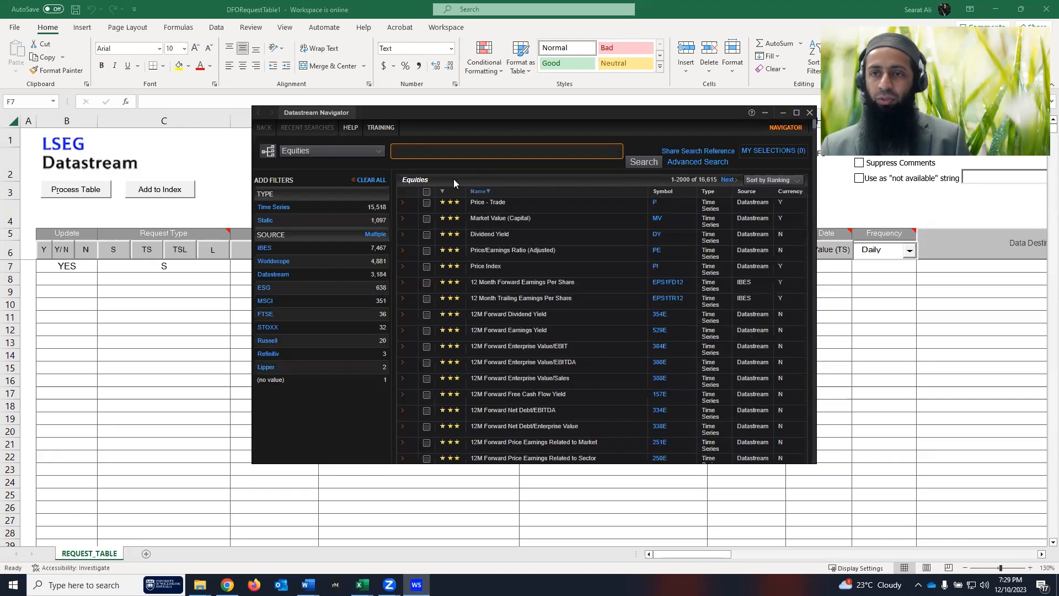
- Search for ISIN datatypes and add Code - Isin to My Selections
left_click(467, 149)
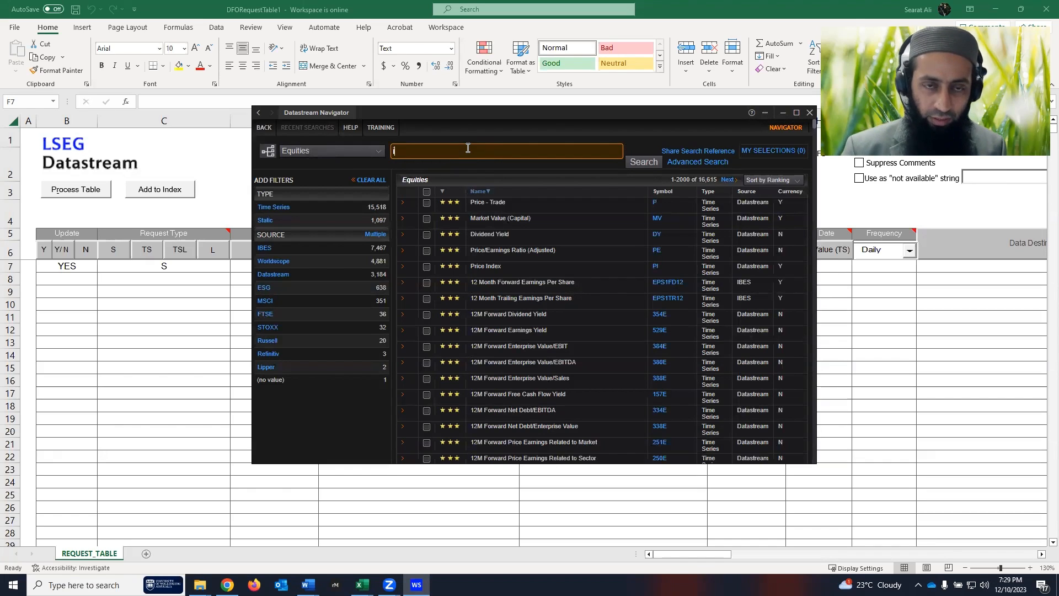
type("sin")
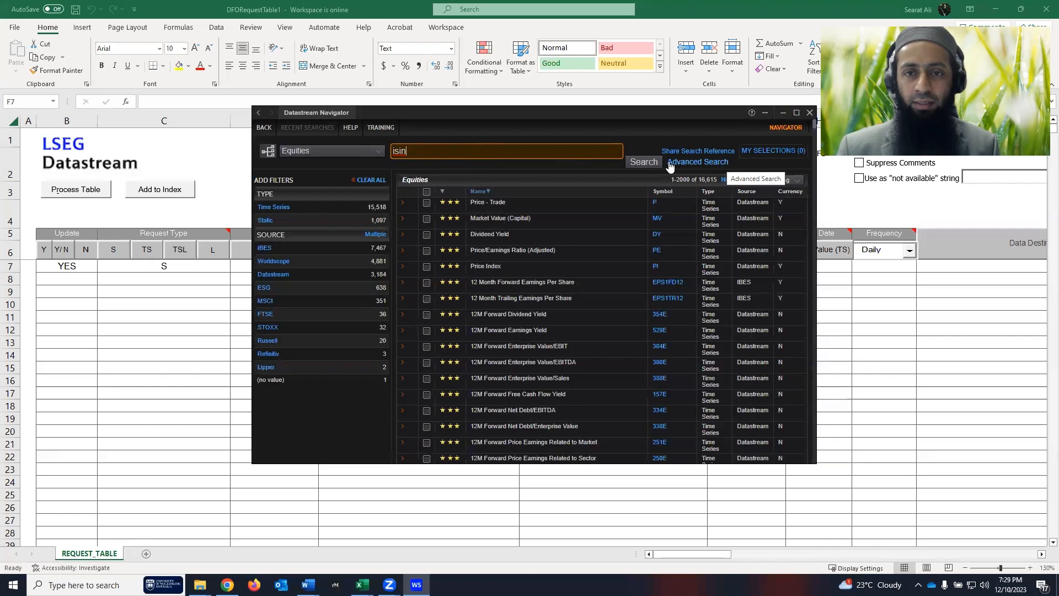
left_click(643, 162)
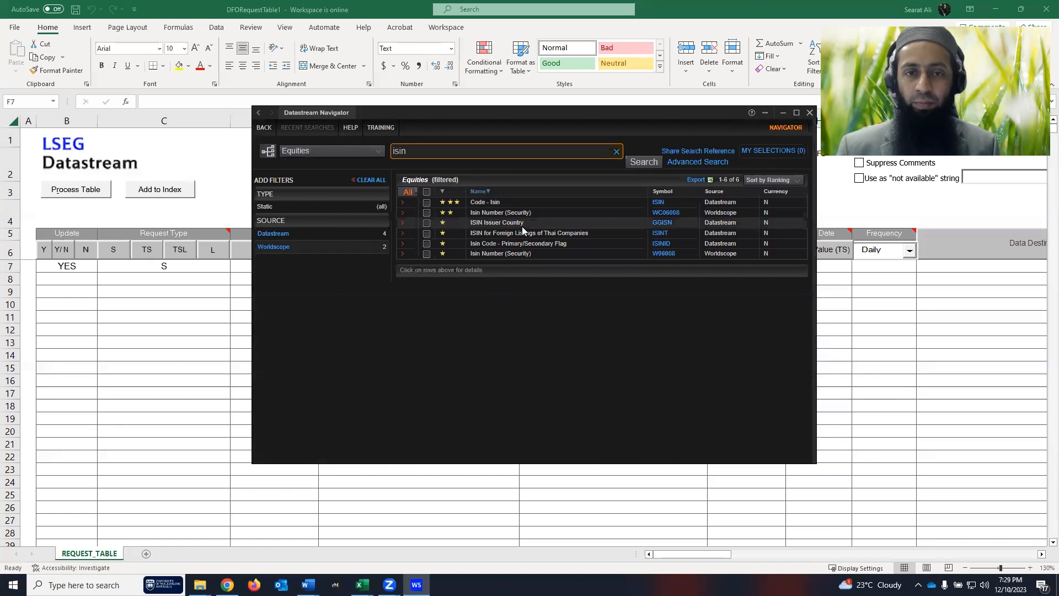
left_click(501, 214)
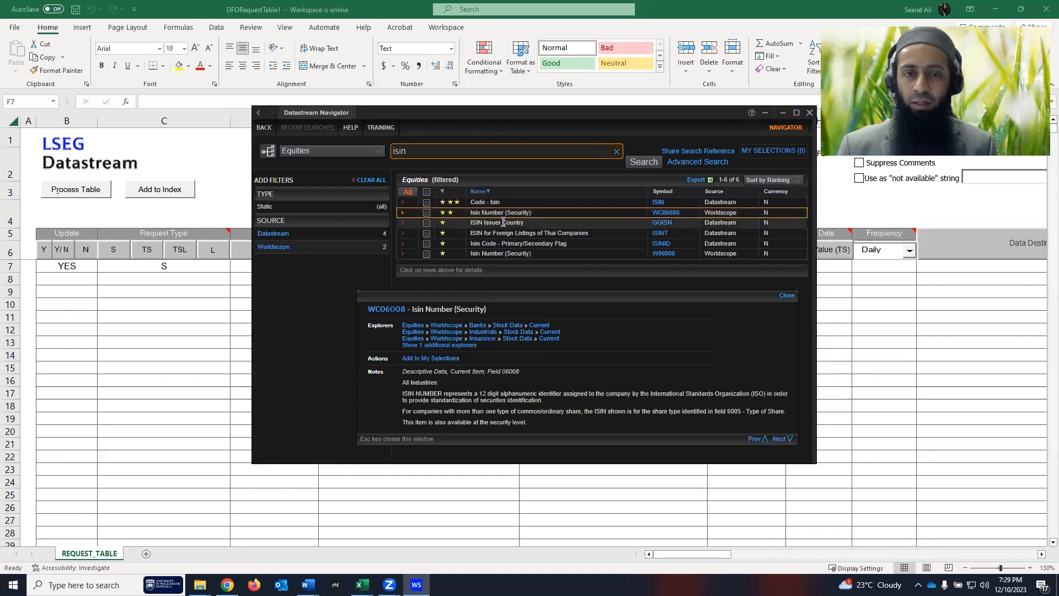
left_click(505, 233)
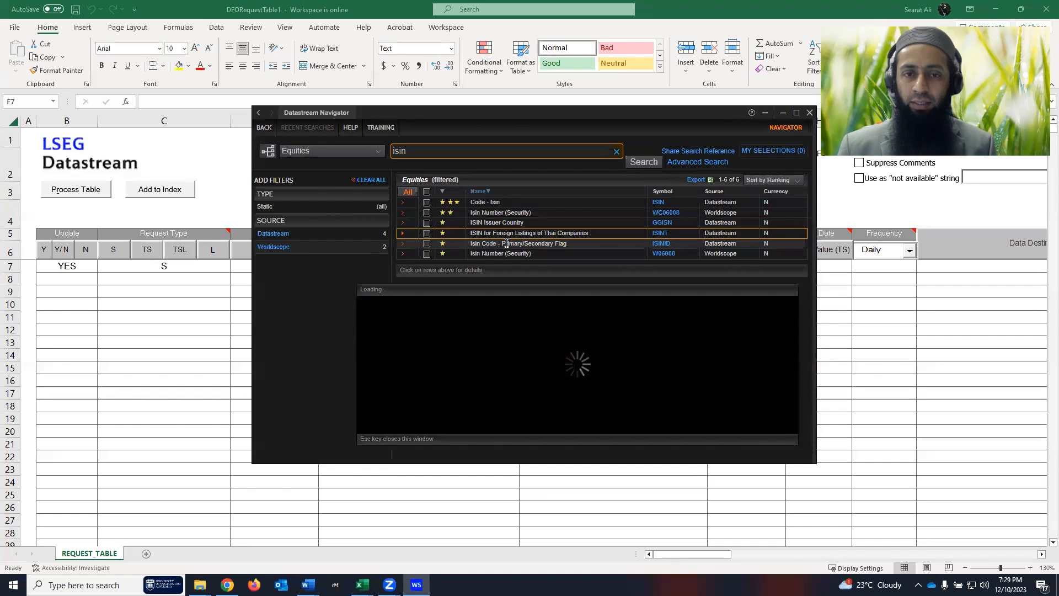
left_click(492, 205)
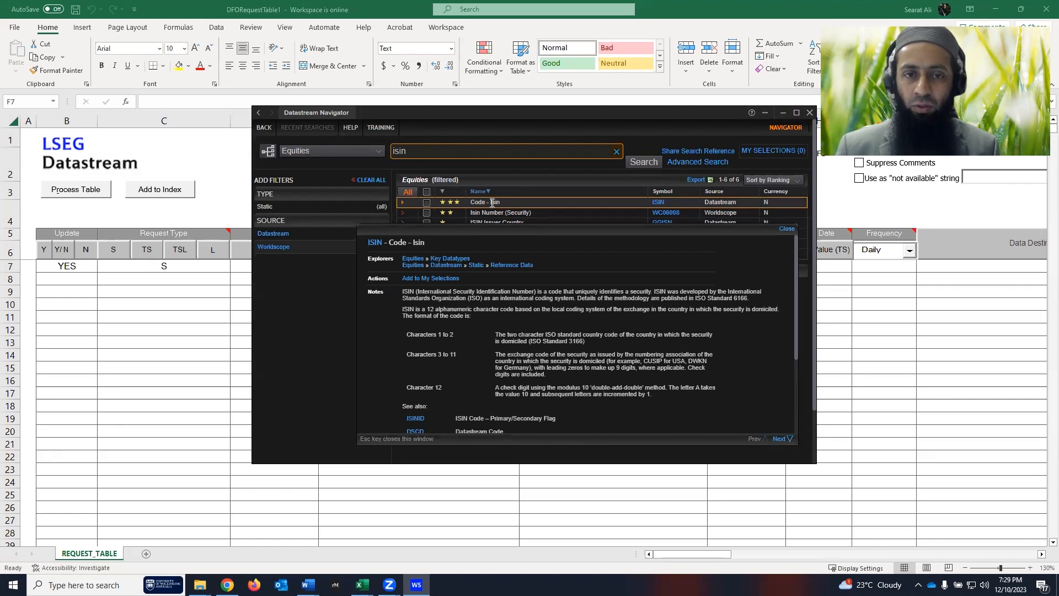
left_click(427, 203)
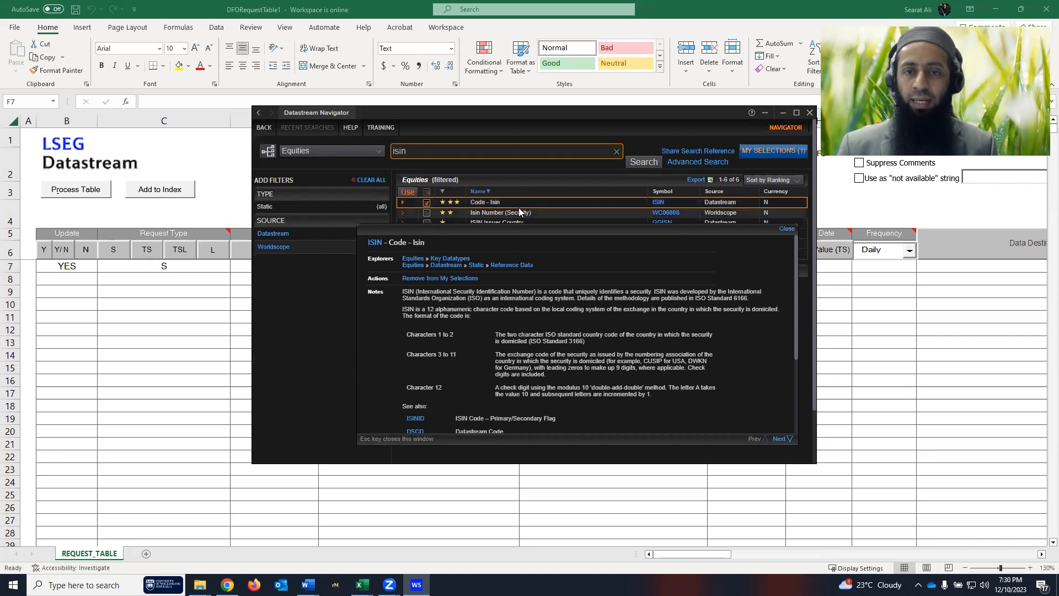
left_click(787, 229)
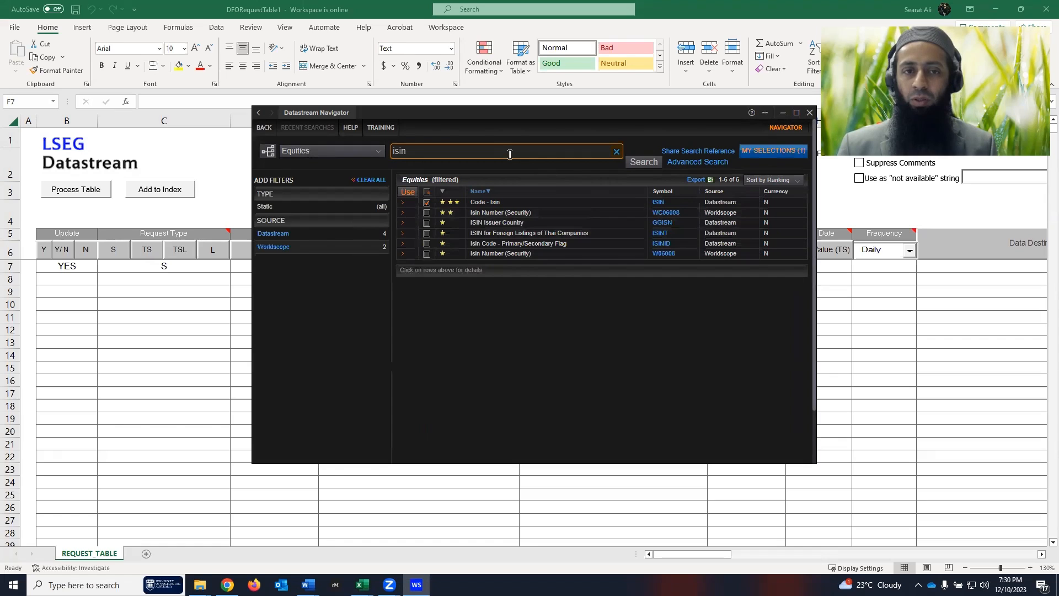
double_click(394, 152)
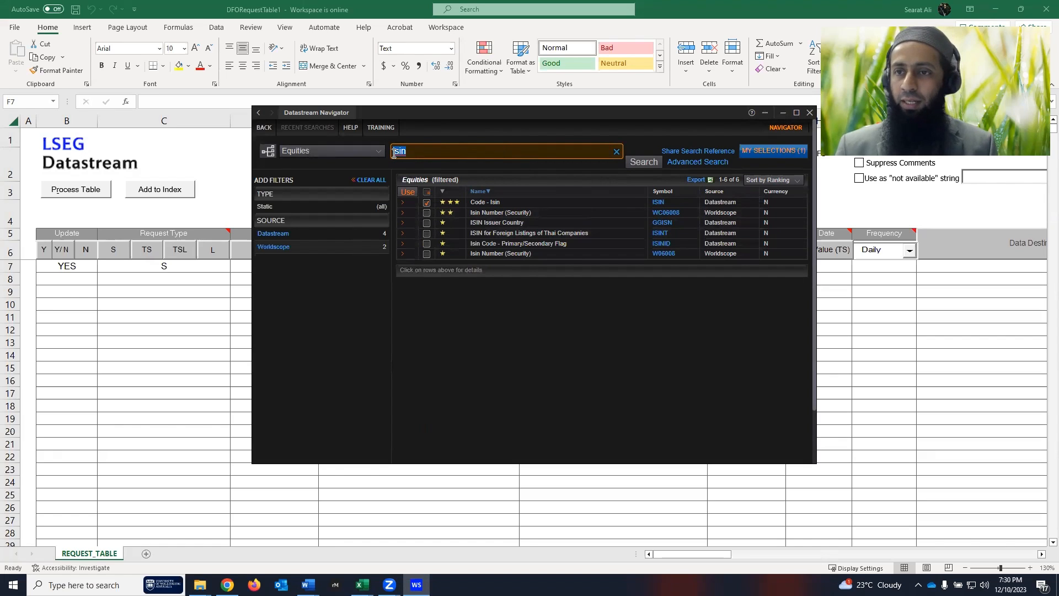
- Search 'company name' and add Company Name (Security), WC06001, to the selections
key("BackSpace")
type("com")
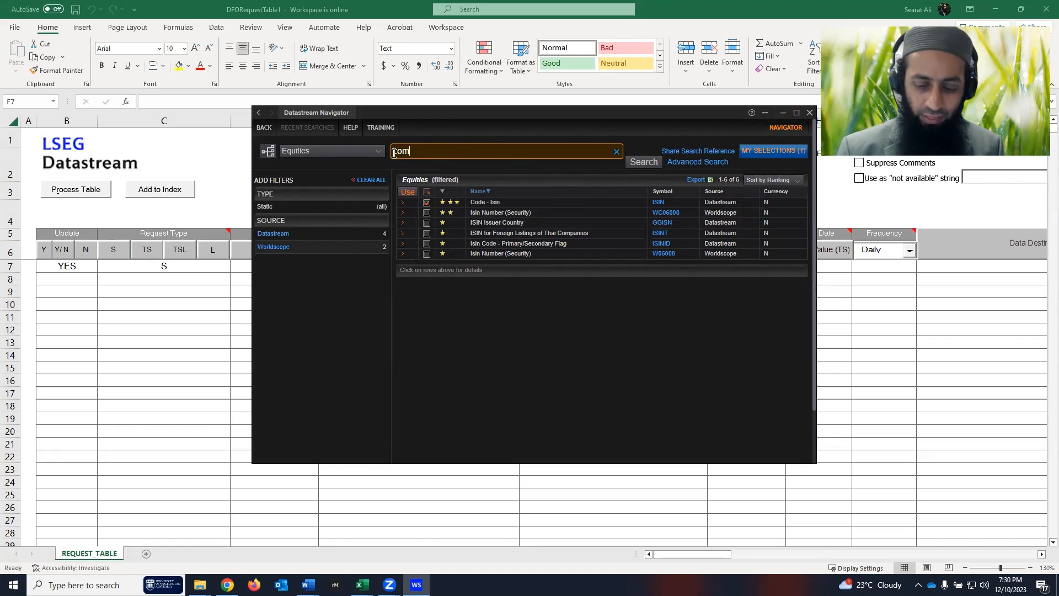
type("pany name")
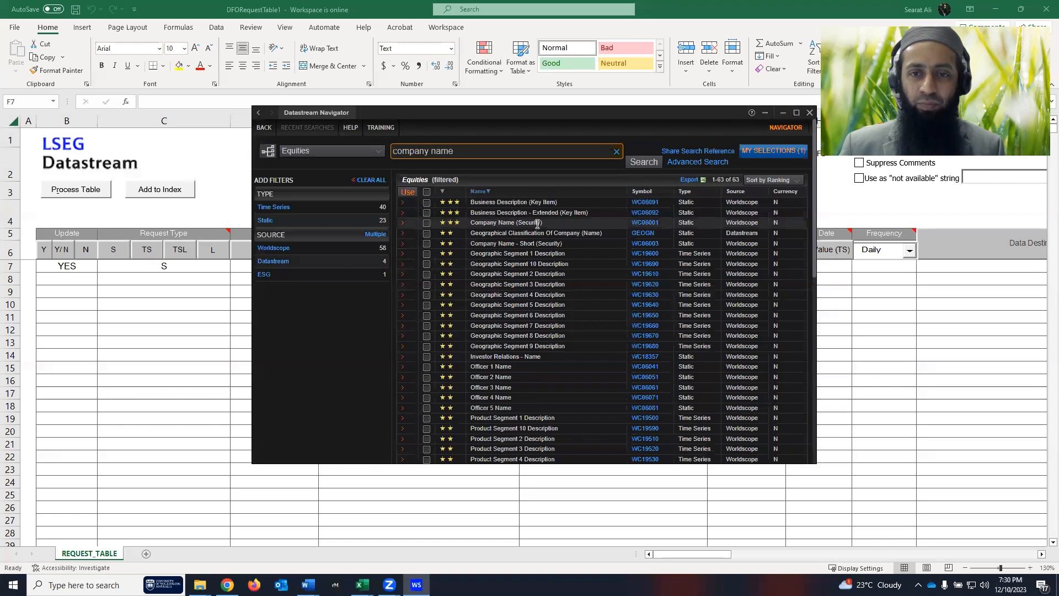
left_click(504, 202)
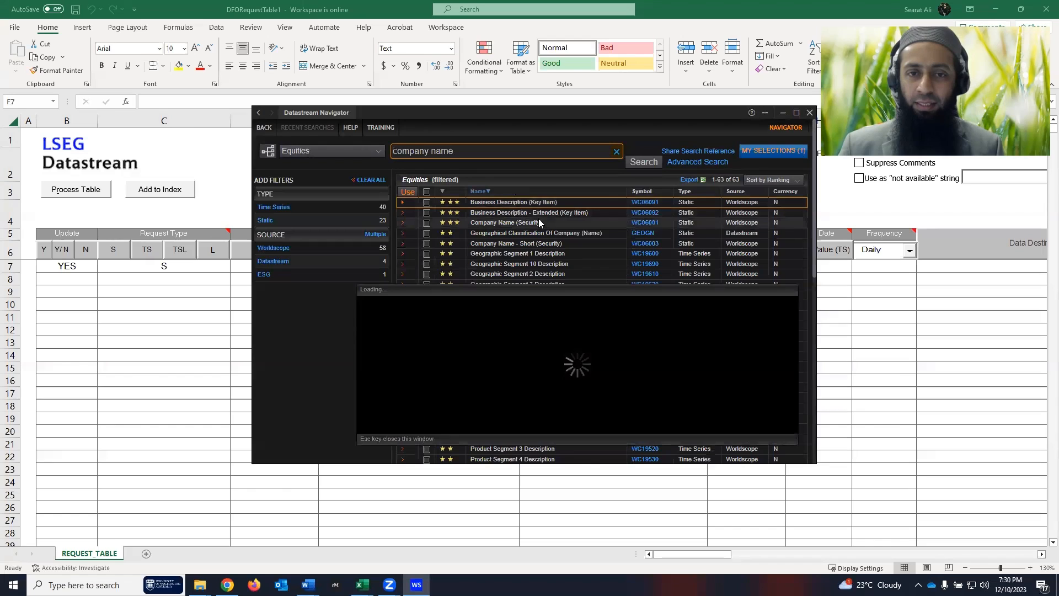
left_click(792, 328)
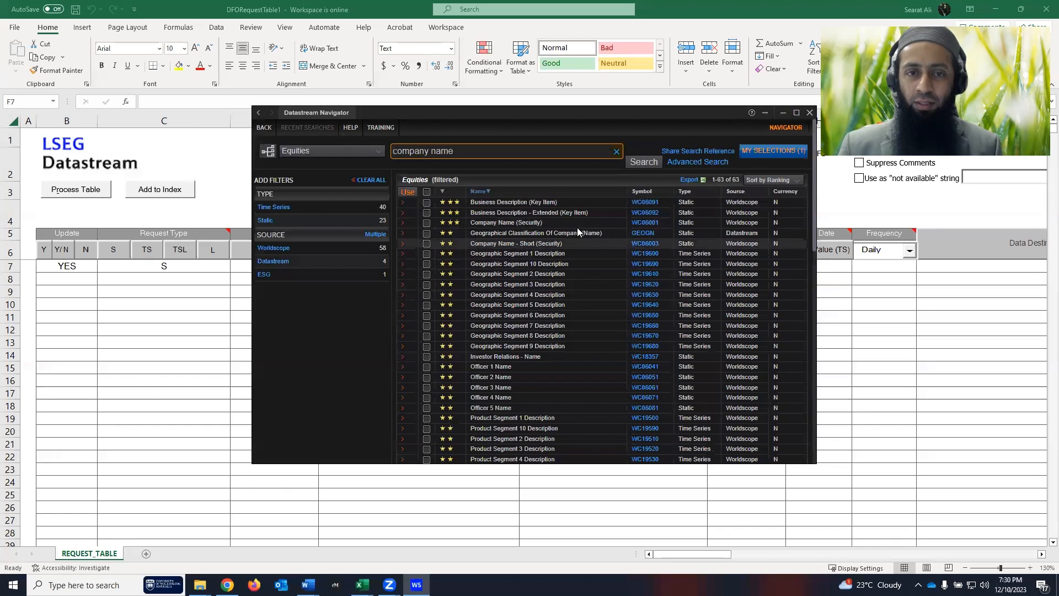
left_click(505, 223)
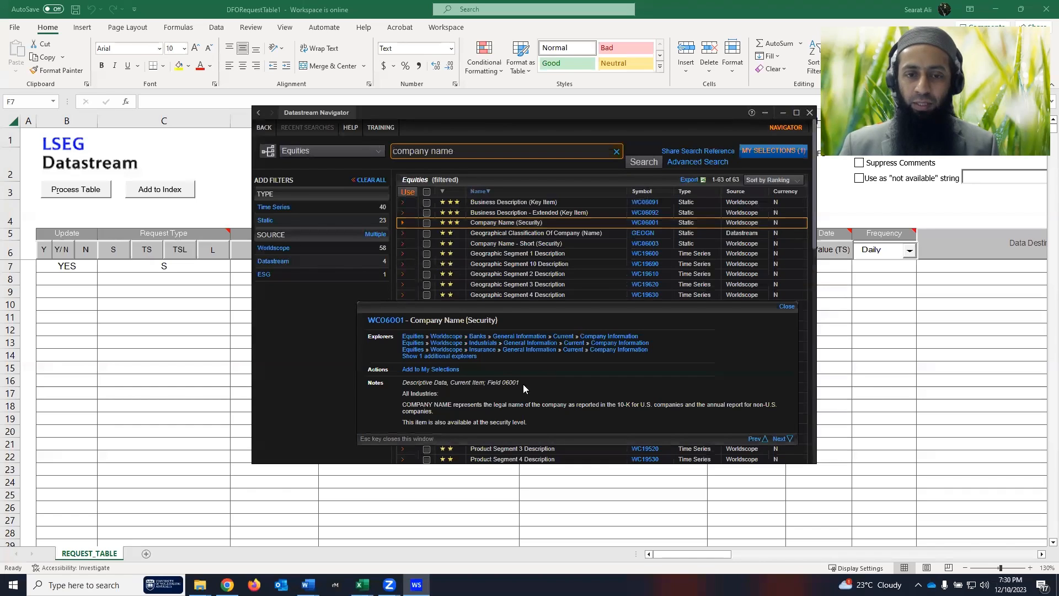
left_click(426, 223)
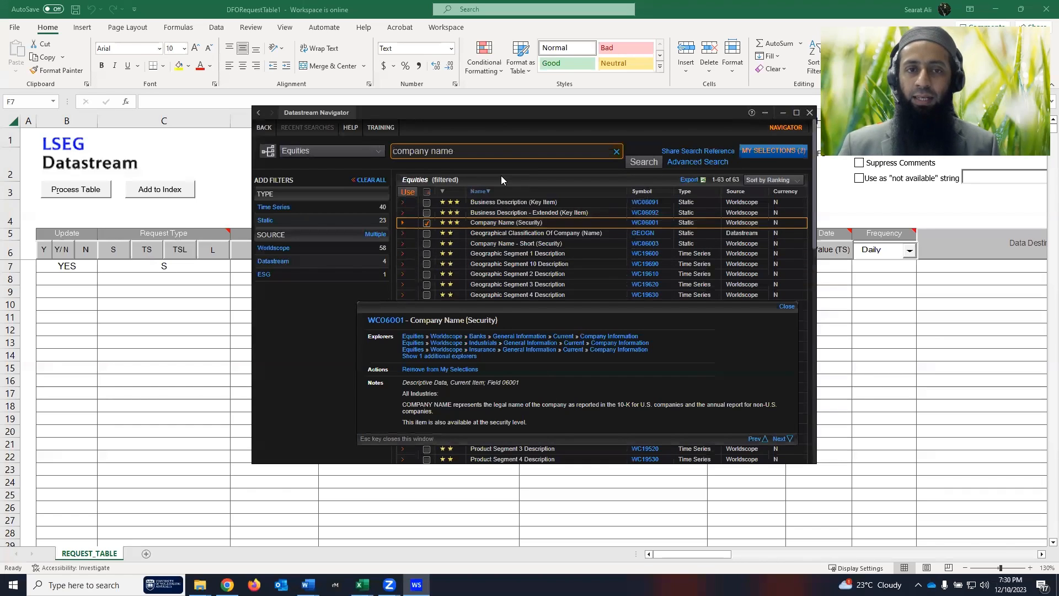
left_click_drag(508, 152, 393, 157)
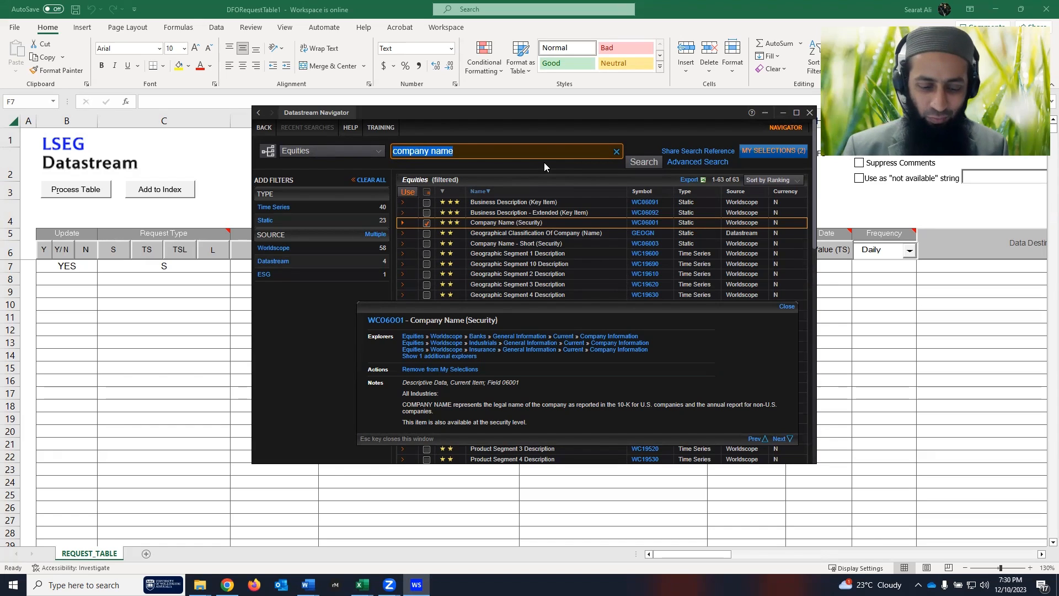
- Search 'industry group' and add Industry Group (WC06011) as the third selection
type("indust")
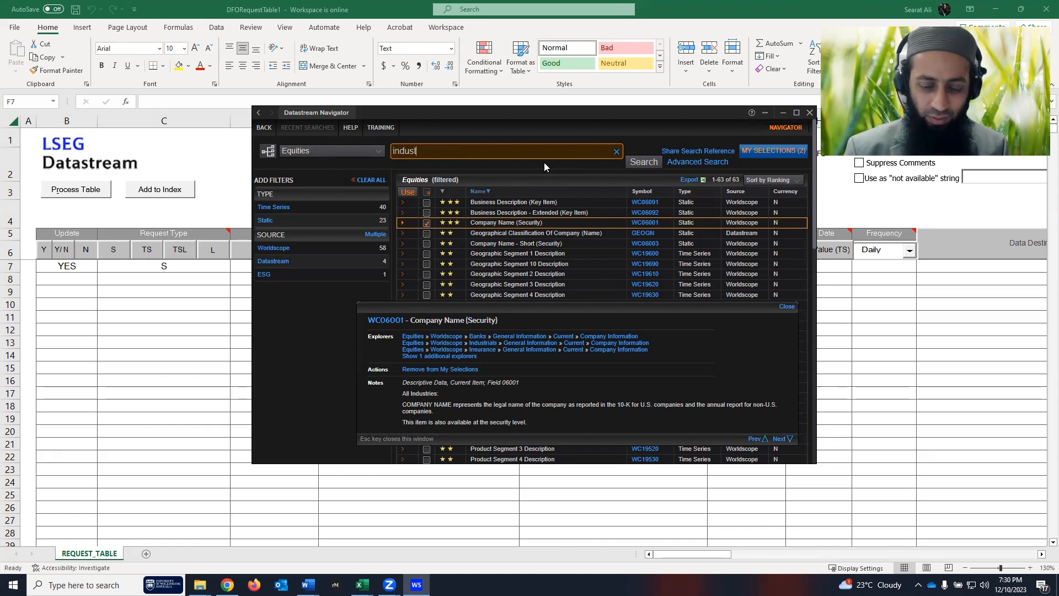
type("ry group")
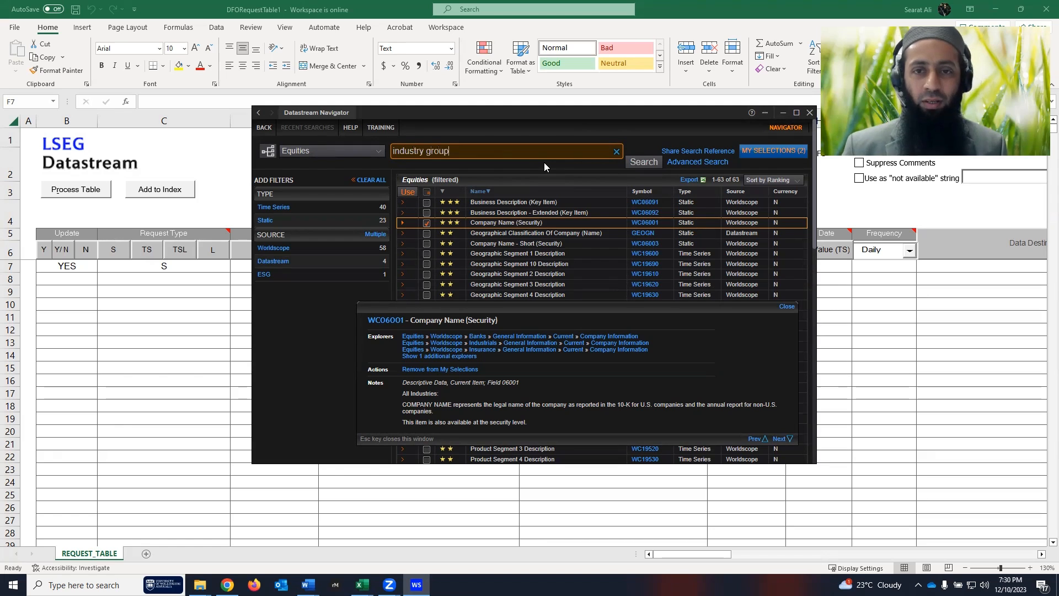
left_click(641, 163)
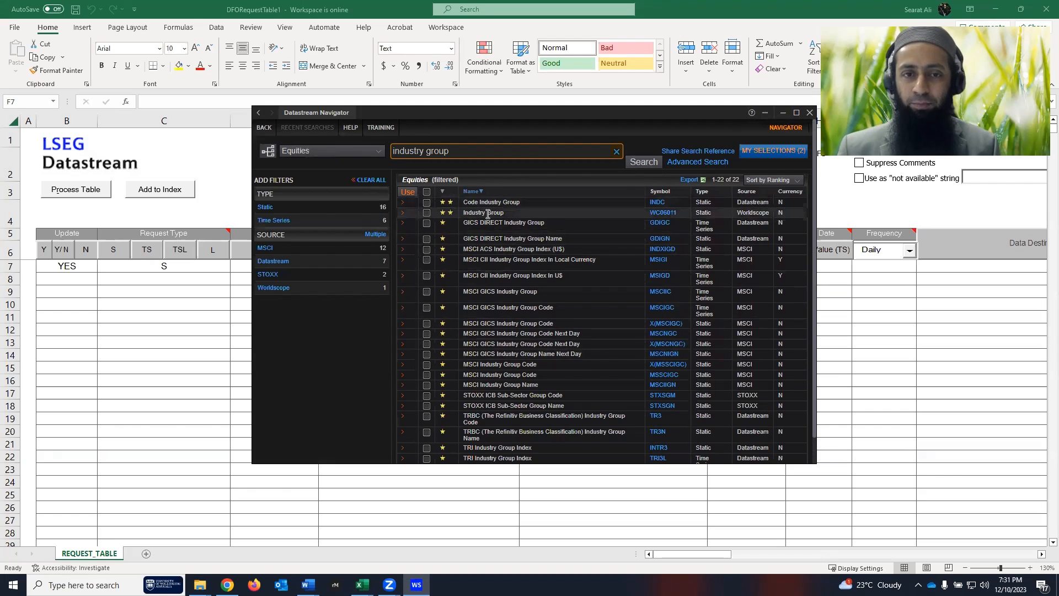
left_click(484, 214)
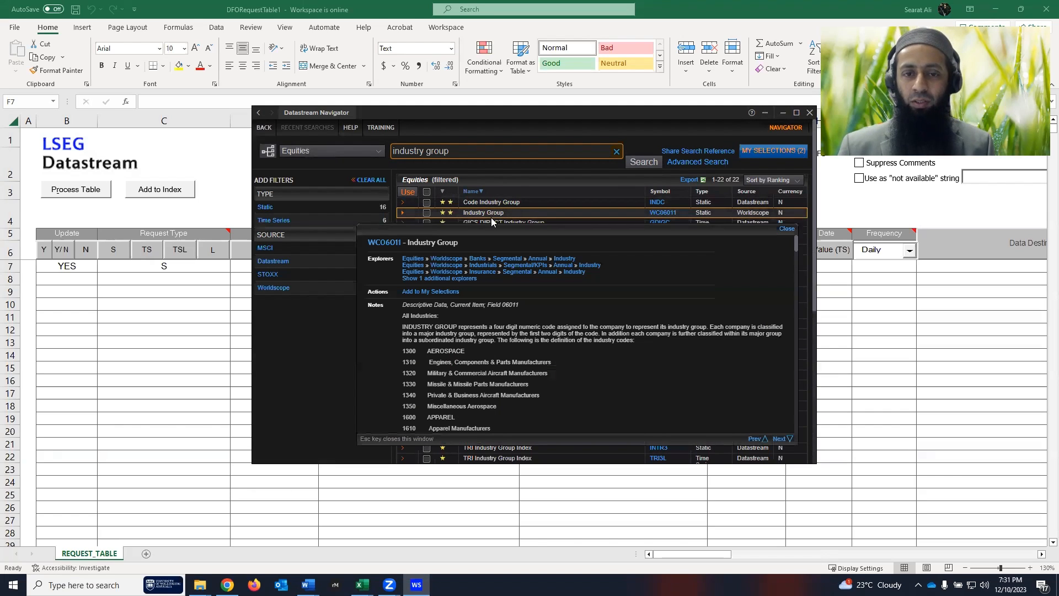
scroll(504, 370, "down", 10)
scroll(506, 370, "up", 10)
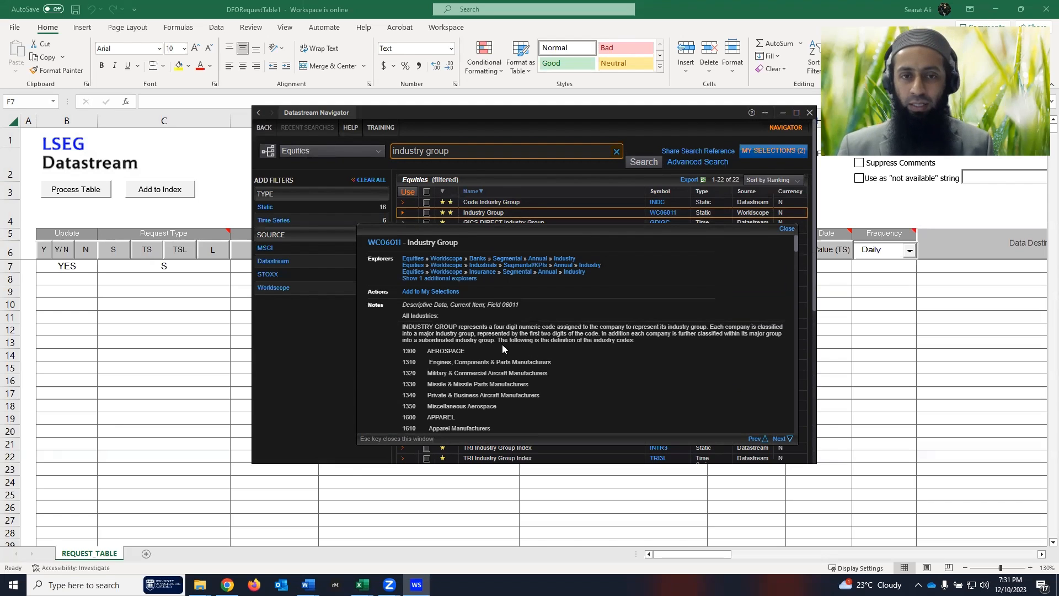
left_click(785, 230)
left_click(426, 213)
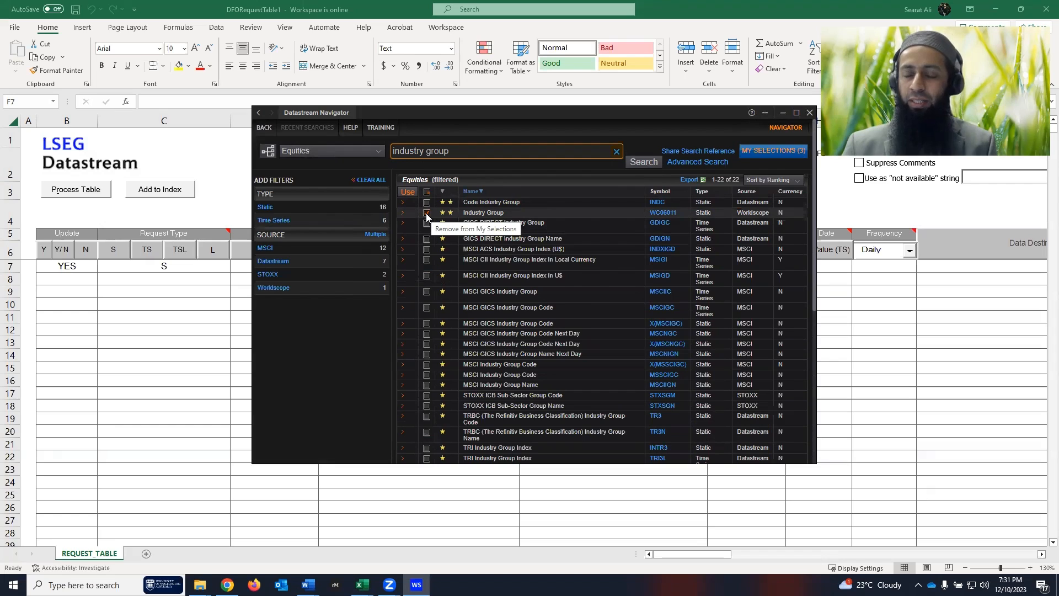
left_click(782, 156)
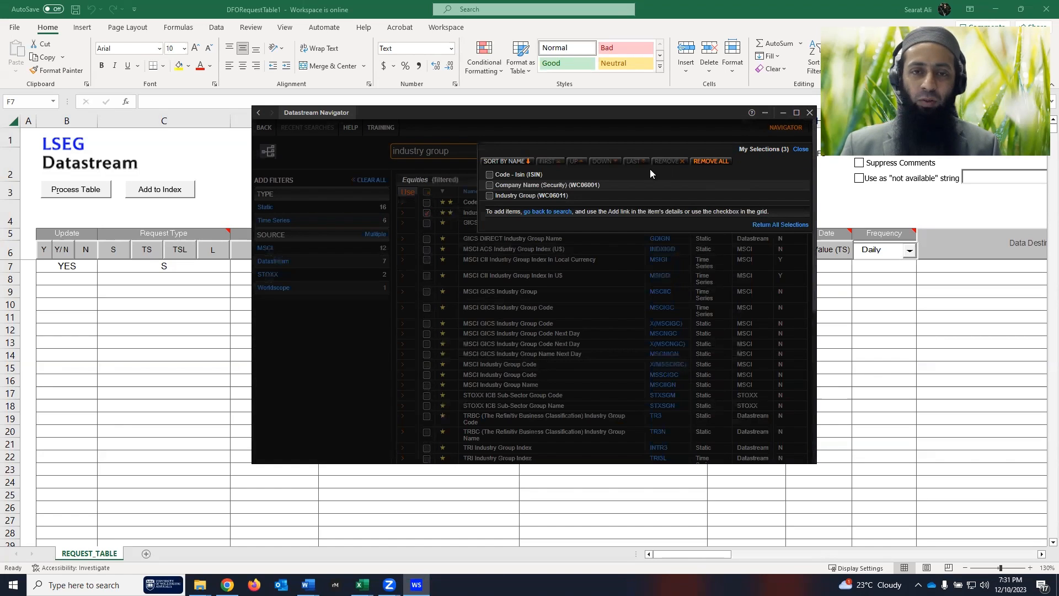
- Reorder My Selections, moving ISIN down and Company Name below Industry Group
left_click(508, 188)
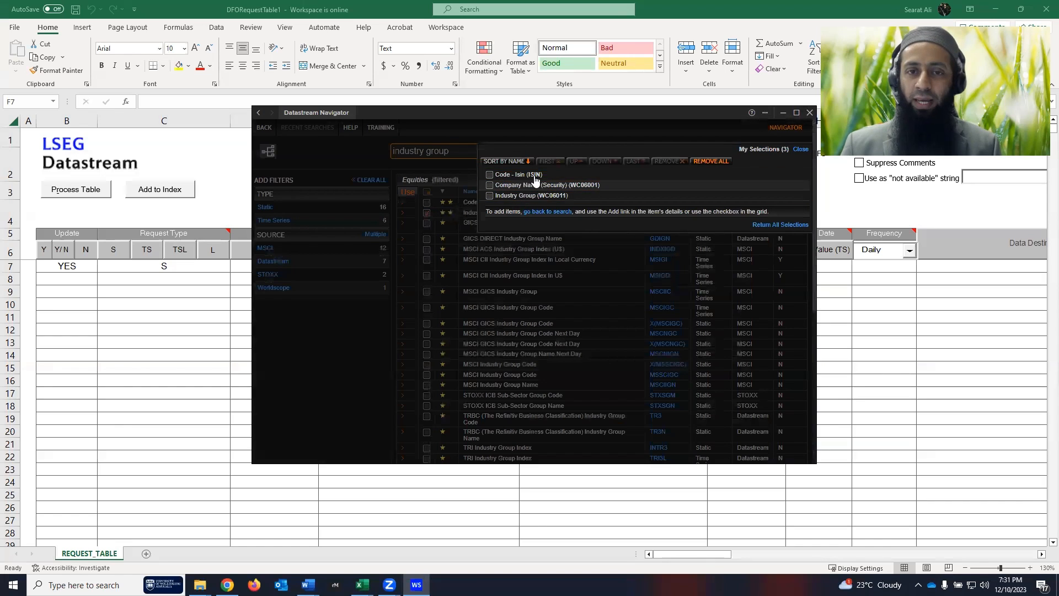
left_click(490, 175)
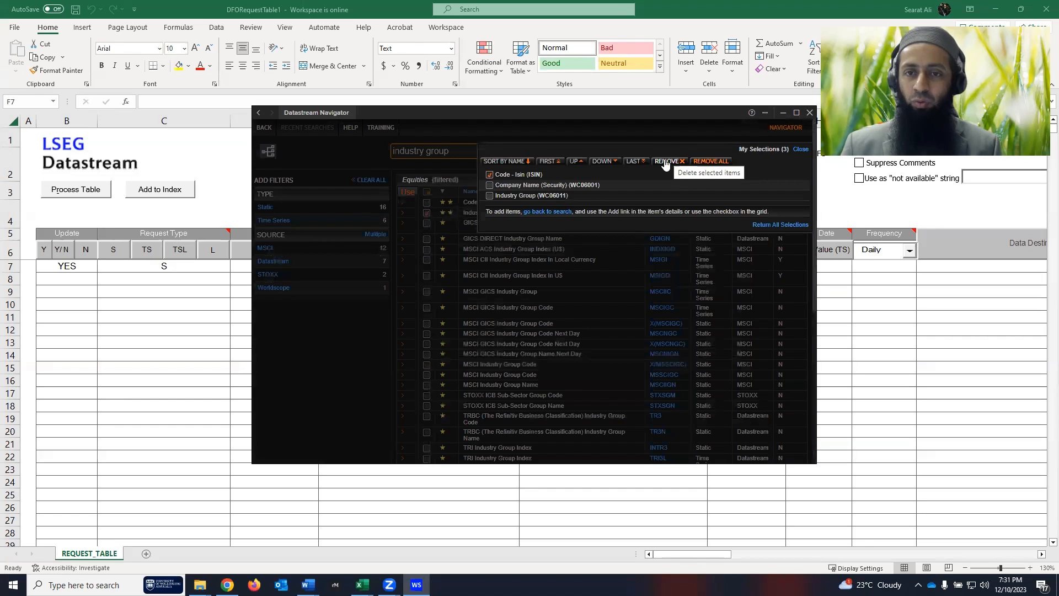
left_click(490, 175)
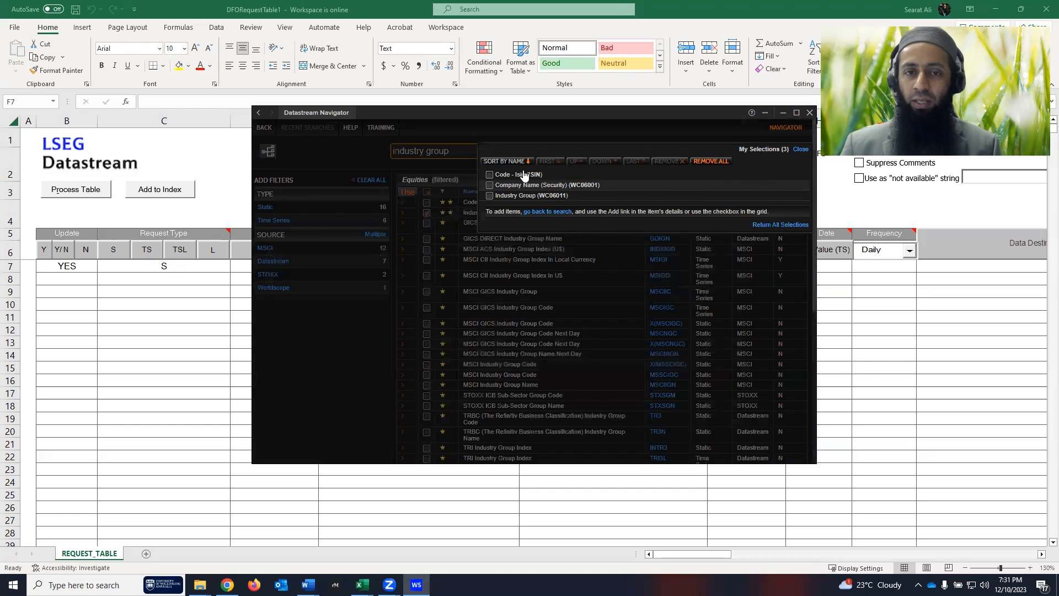
left_click(545, 175)
left_click(603, 163)
left_click(604, 162)
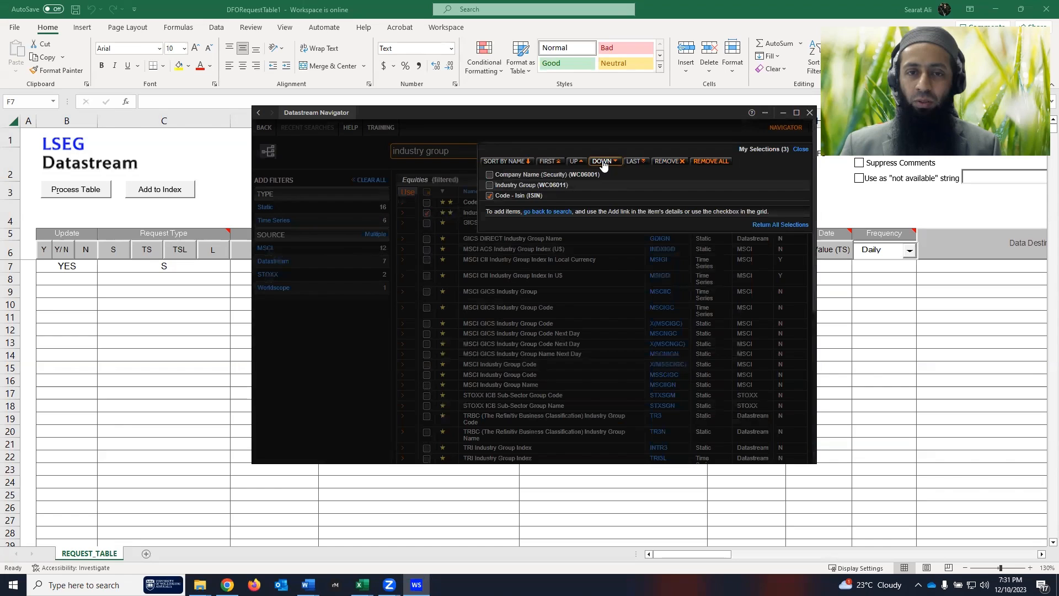
left_click(495, 197)
left_click(490, 196)
left_click(490, 174)
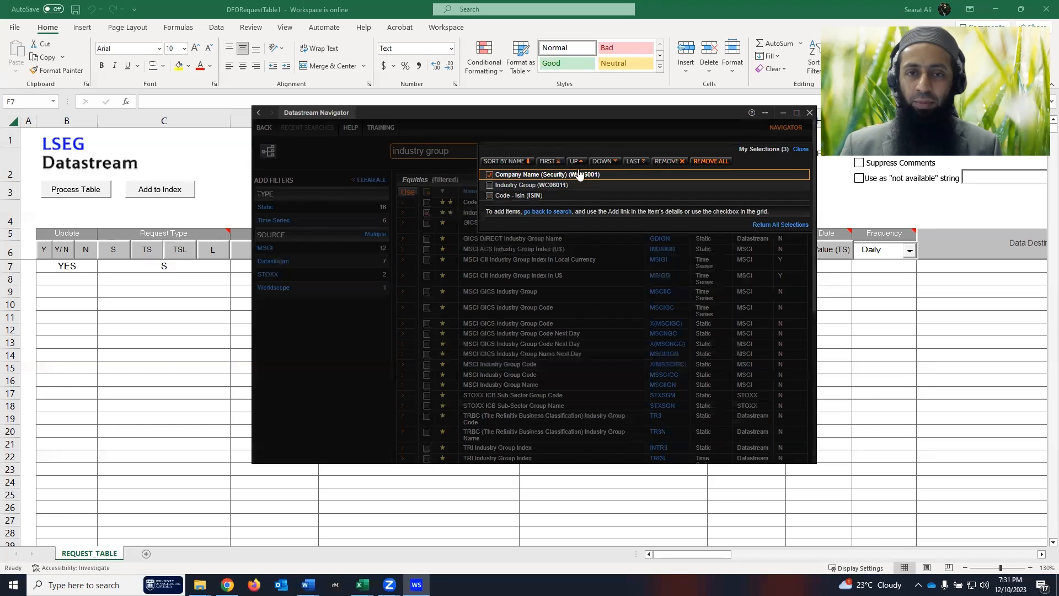
left_click(600, 160)
- Move ISIN to the top and return ISIN,WC06011,WC06001 into cell F7
left_click(490, 184)
left_click(490, 196)
left_click(489, 196)
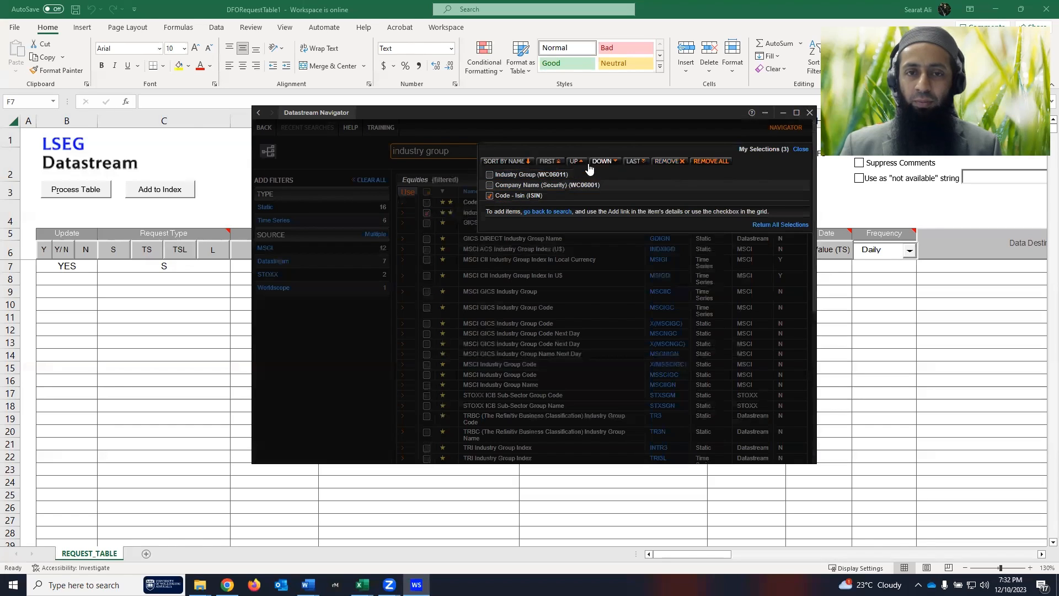
left_click(573, 161)
left_click(574, 161)
left_click(490, 174)
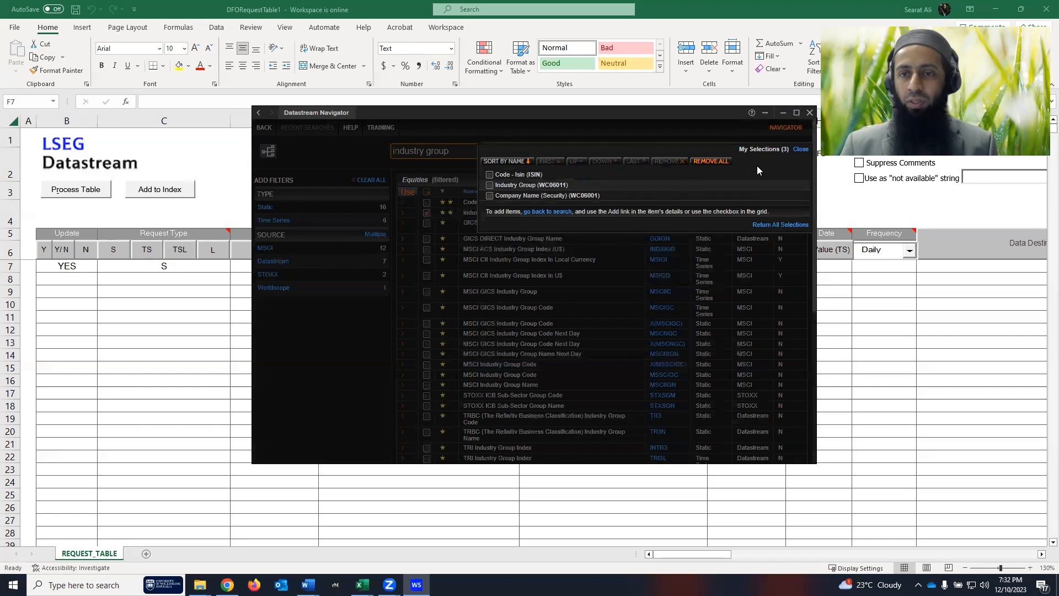
left_click(800, 149)
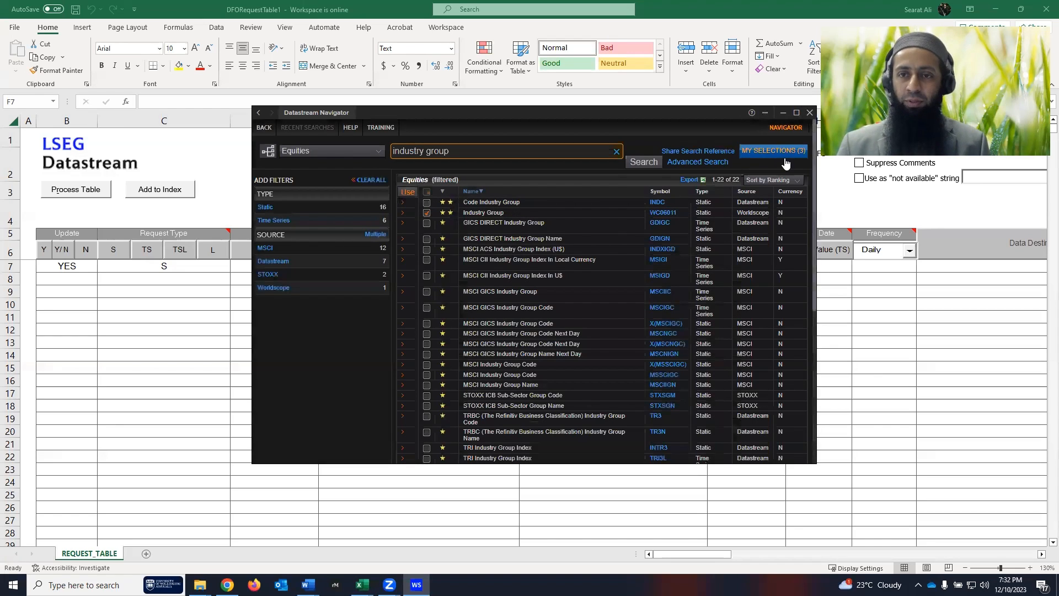
left_click(408, 193)
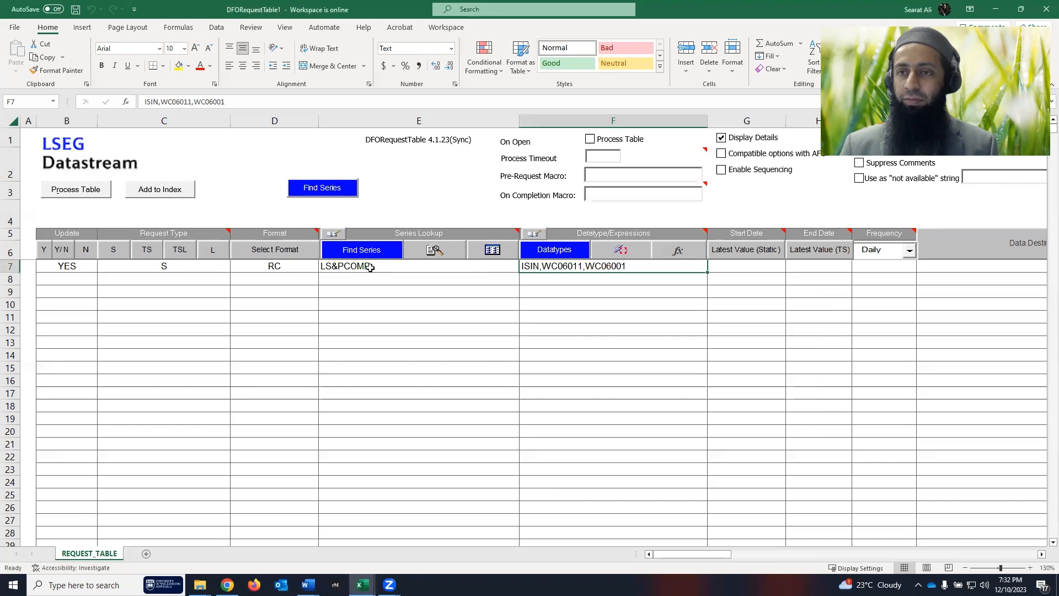
- Append ',WC06004' to the datatype list in F7 so it reads ISIN,WC06011,WC06001,WC06004
key("alt+Tab")
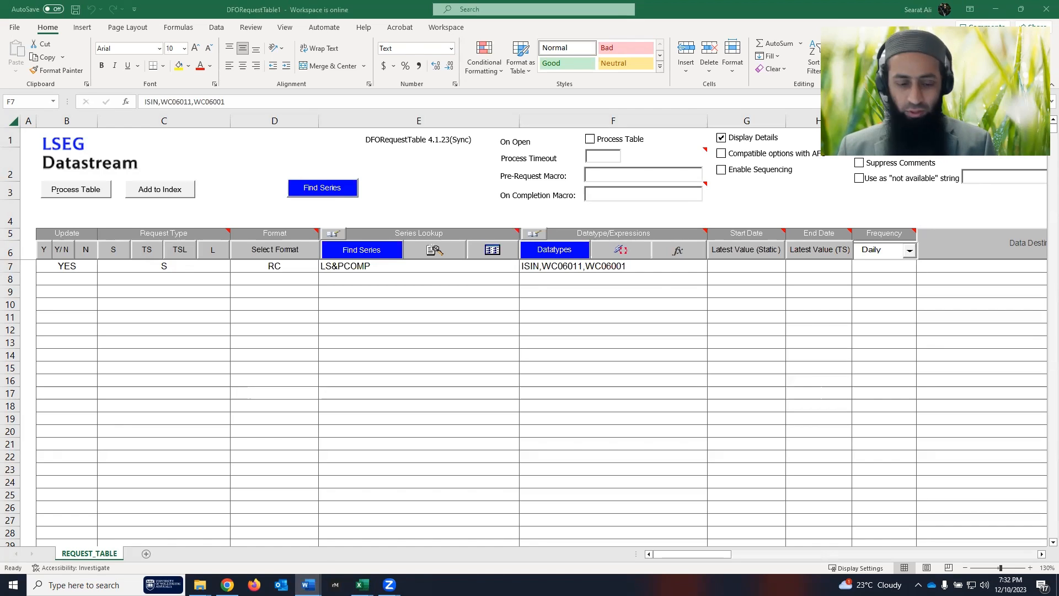
double_click(639, 268)
type(",")
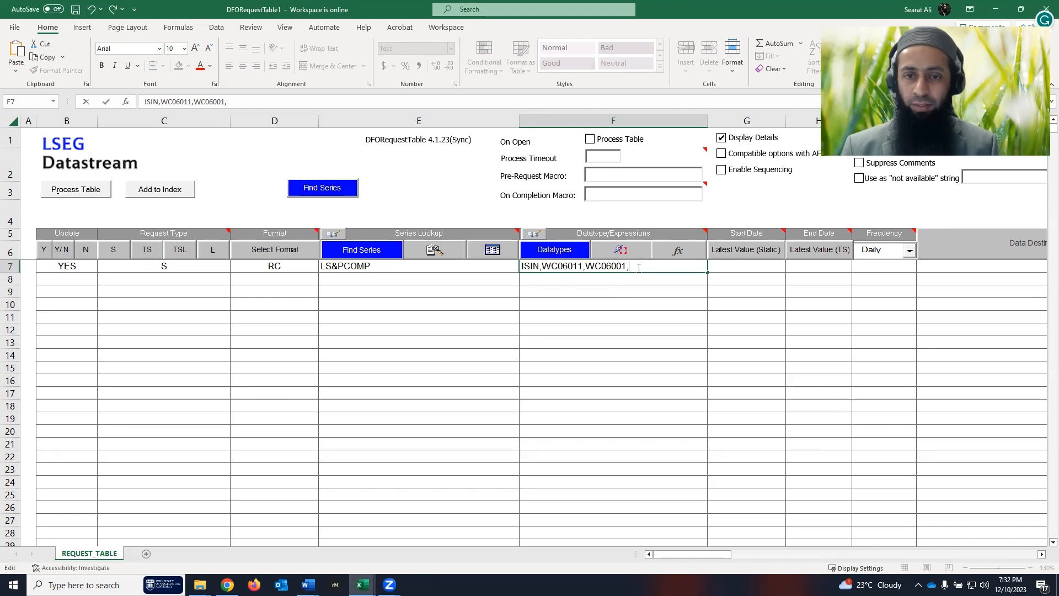
type("WC06004")
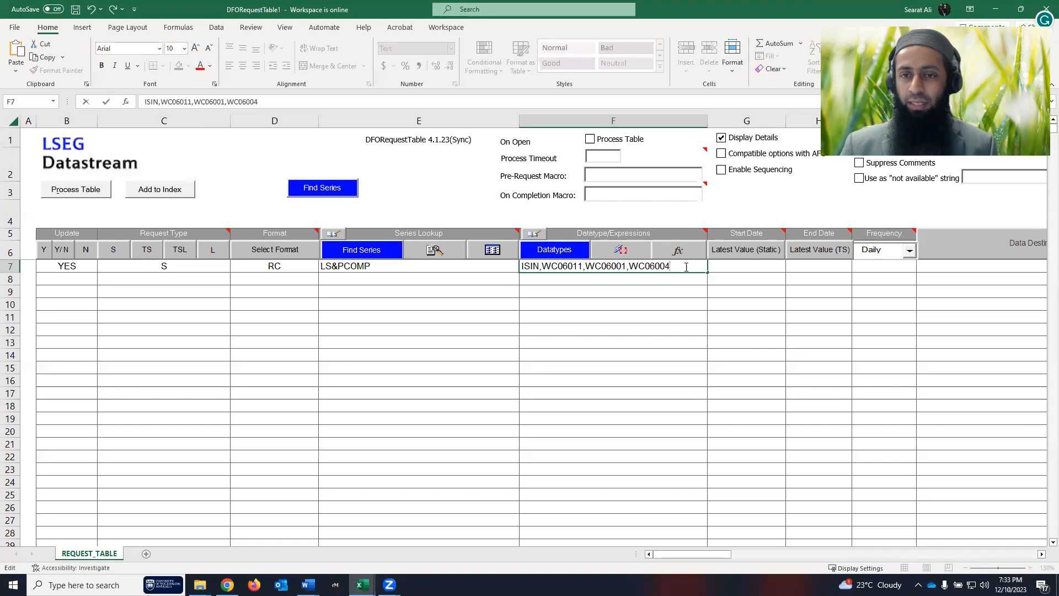
left_click(746, 264)
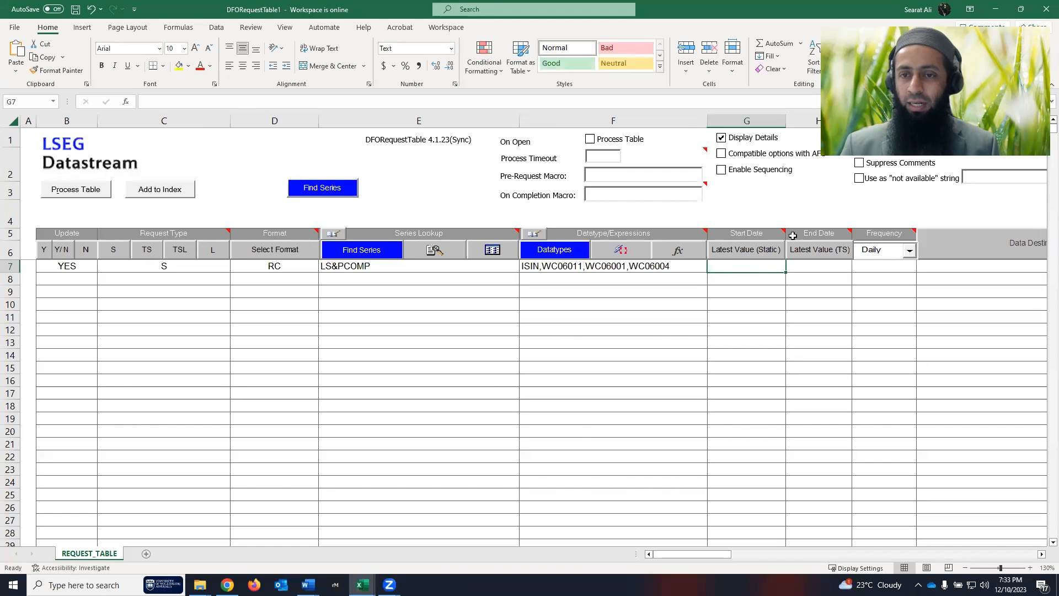
- Choose Latest Value (Static) as start date in G6, leave H7 blank and keep I7 at Daily
left_click(757, 251)
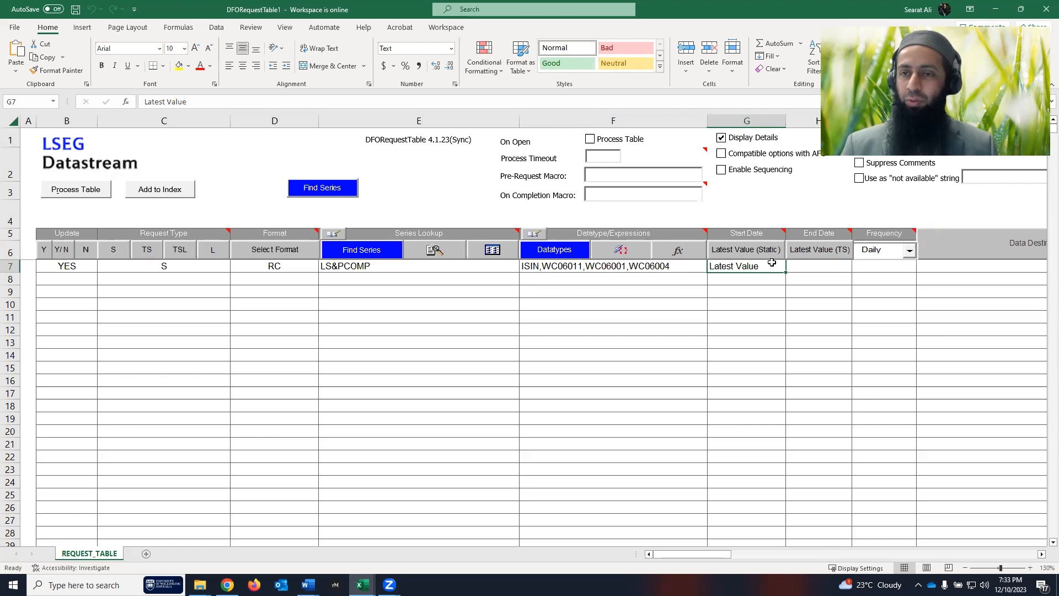
left_click(814, 267)
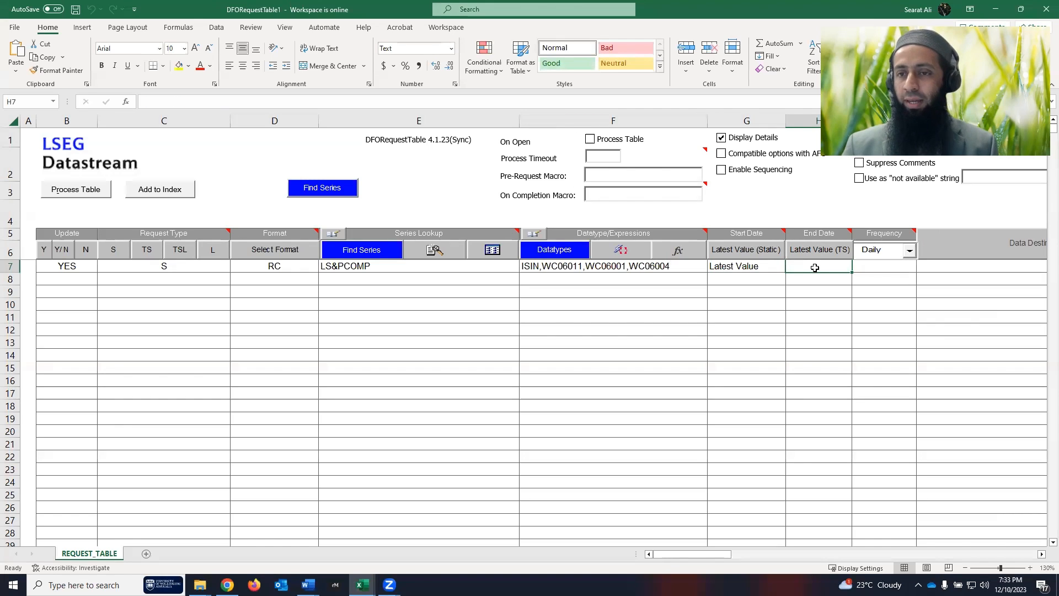
left_click(885, 265)
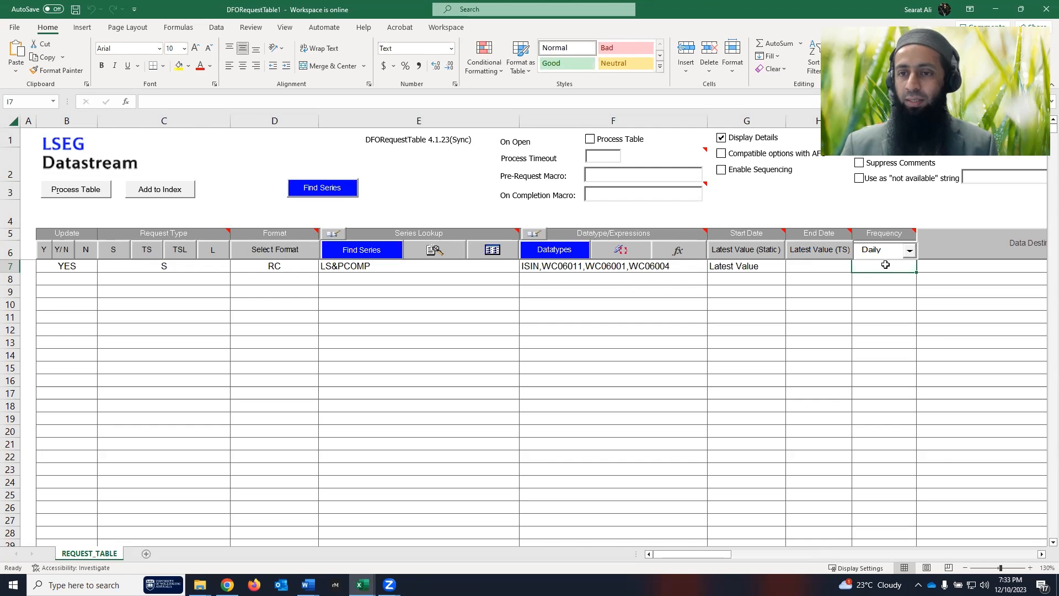
left_click(909, 250)
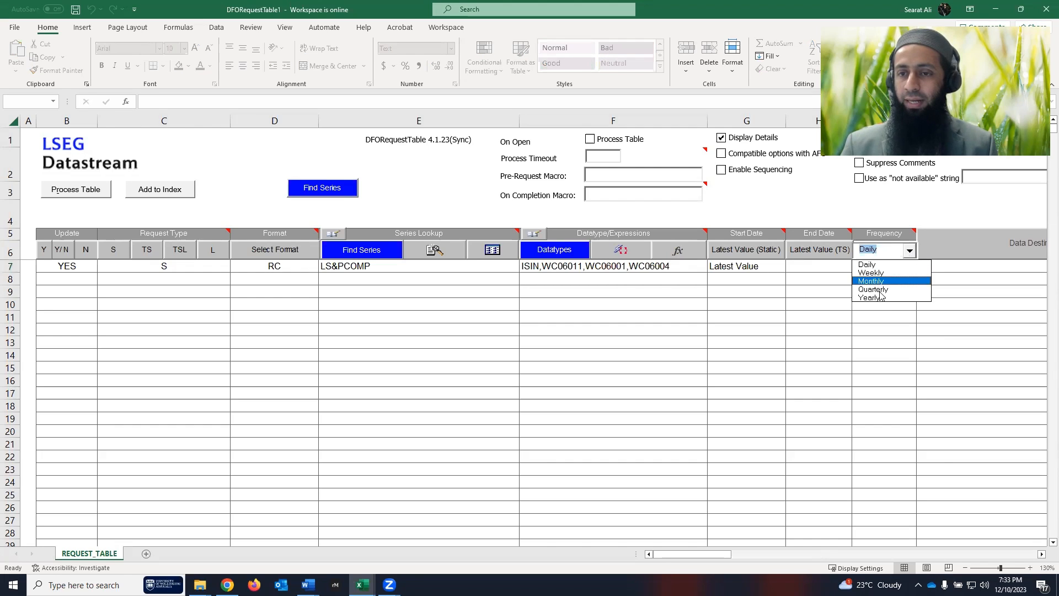
left_click(884, 307)
left_click(885, 270)
mouse_move(890, 236)
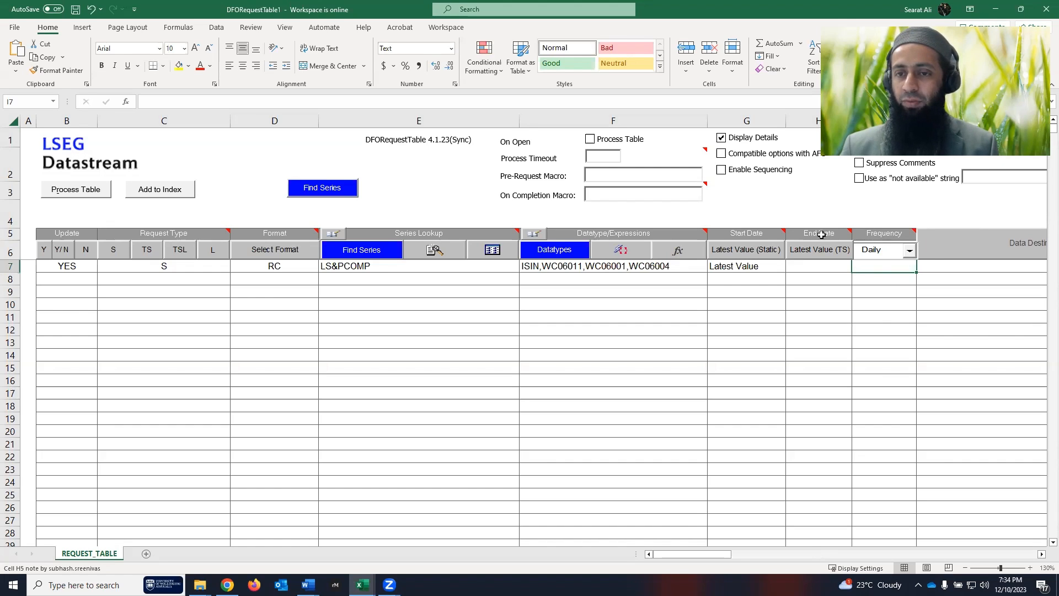
mouse_move(817, 234)
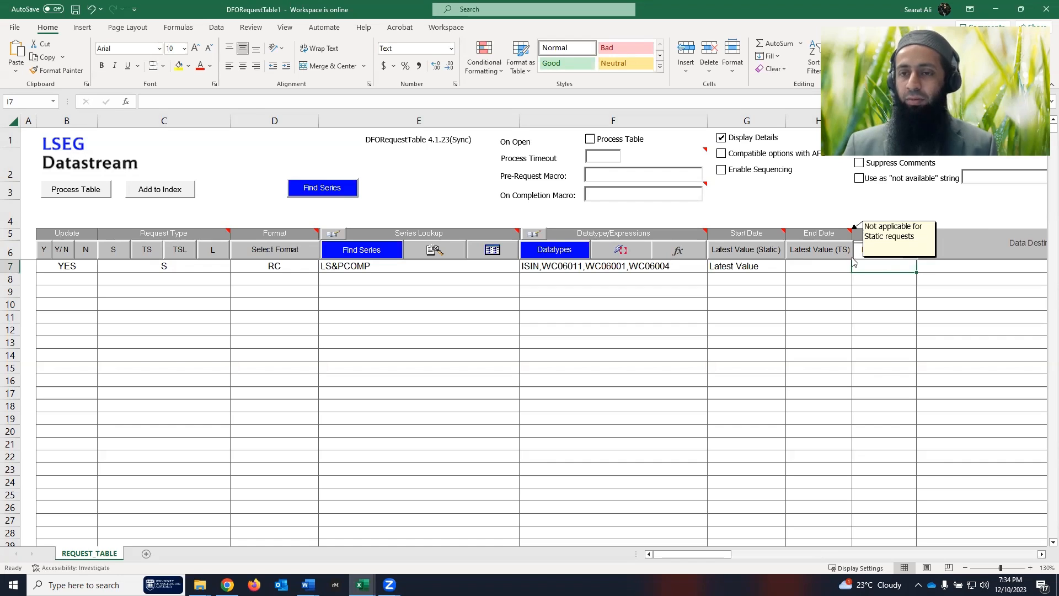
- Add a new worksheet named 'static' and return to the REQUEST_TABLE sheet
left_click_drag(718, 556, 720, 556)
left_click(987, 268)
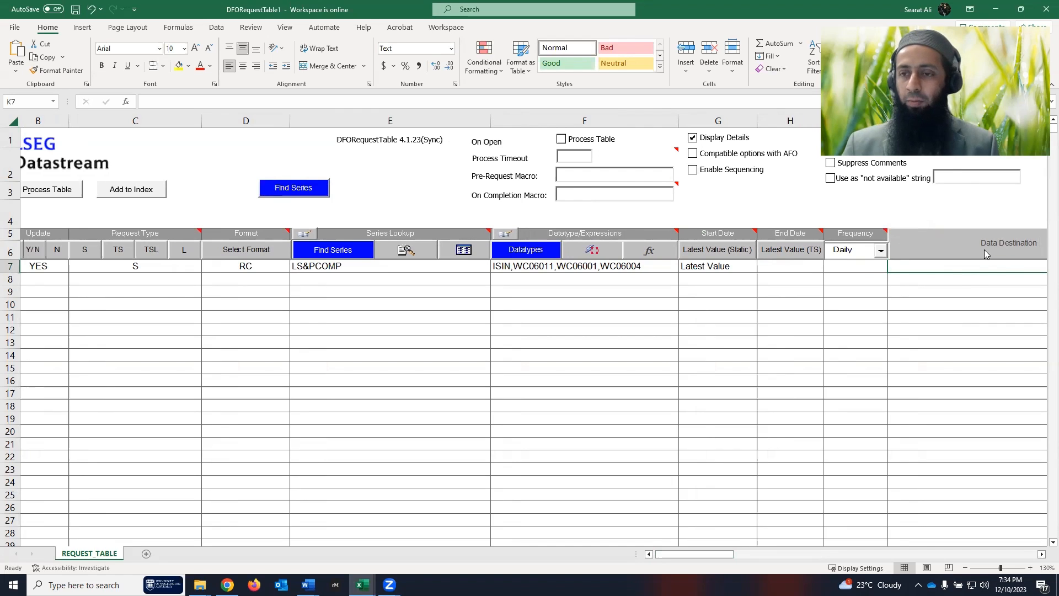
left_click(146, 553)
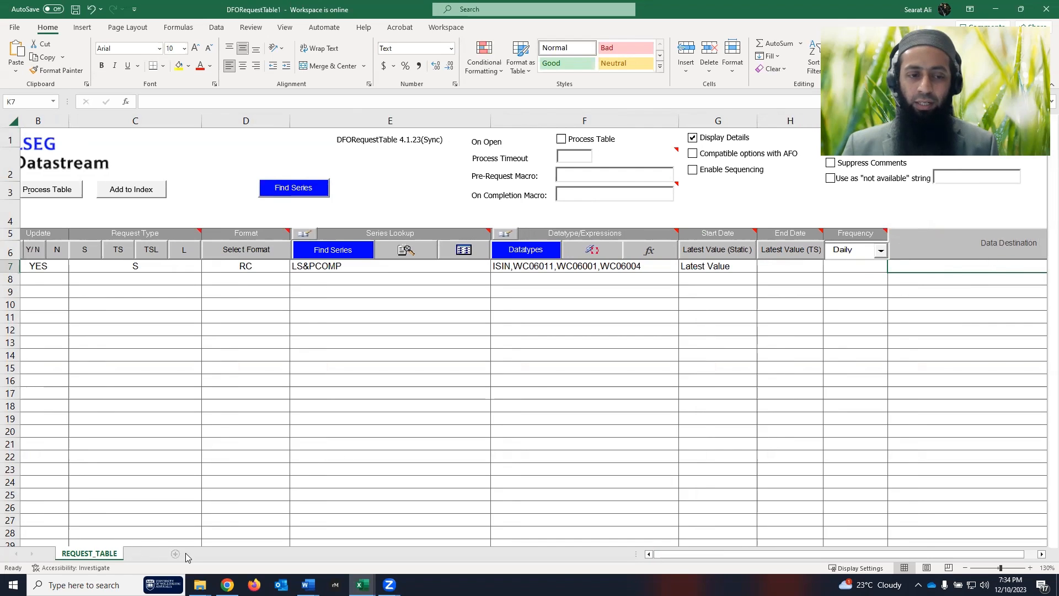
double_click(151, 554)
type("static")
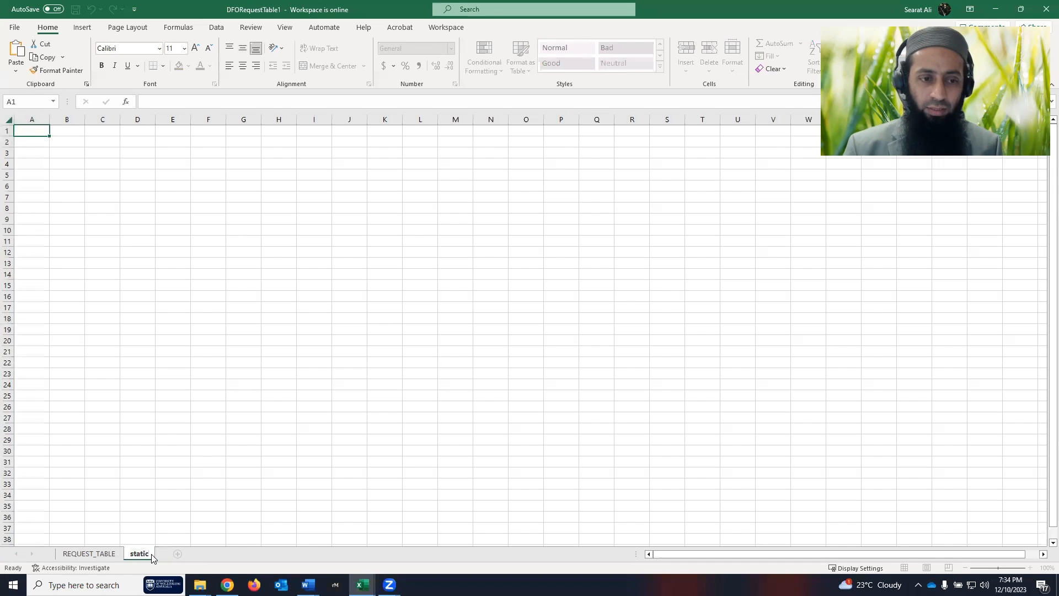
key("Return")
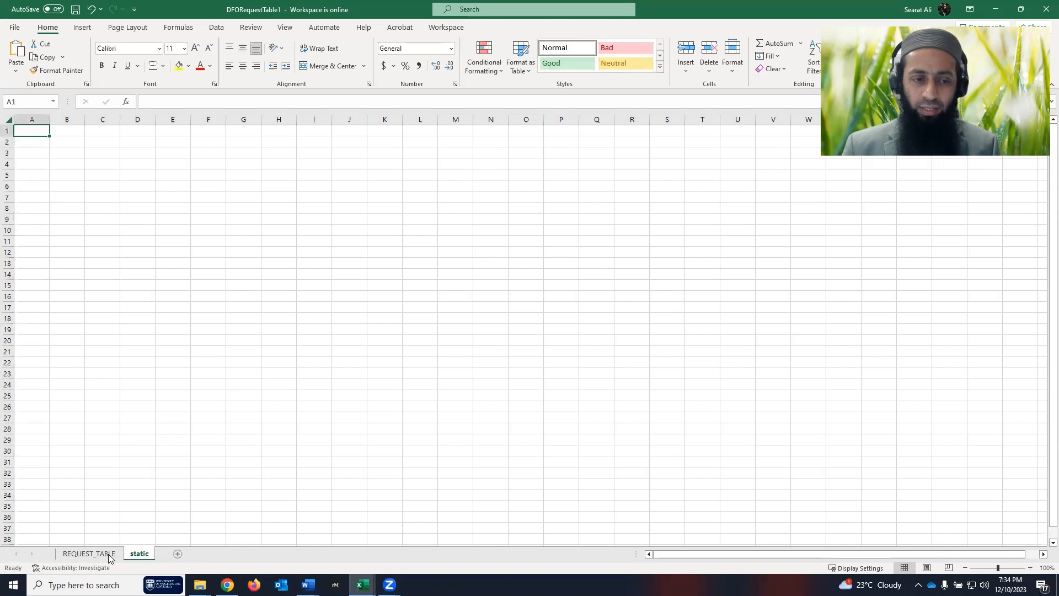
left_click(72, 554)
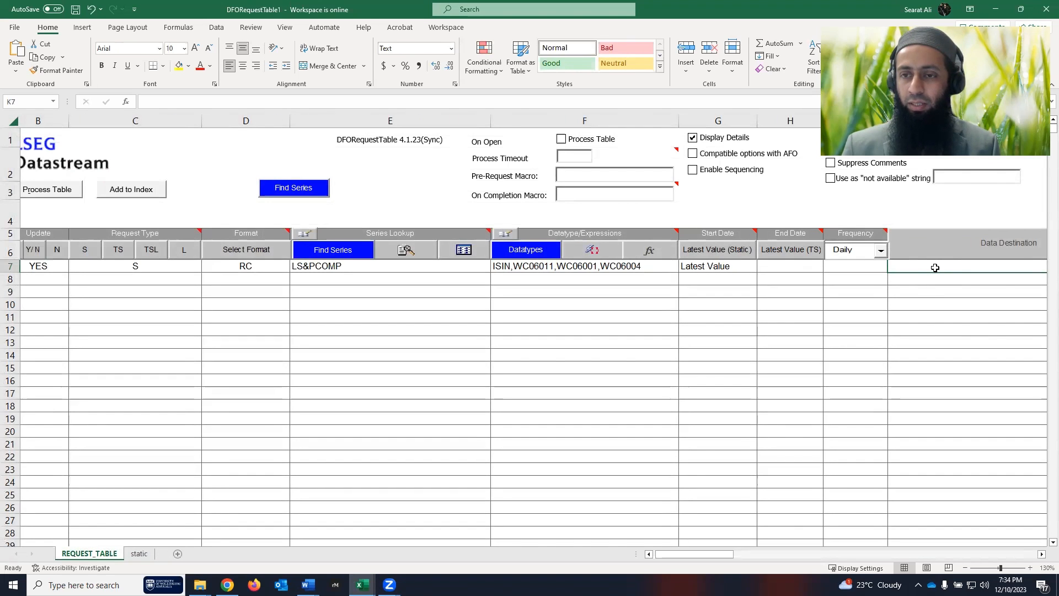
- Point the data destination in K7 to ='static'!$A$1
left_click(961, 250)
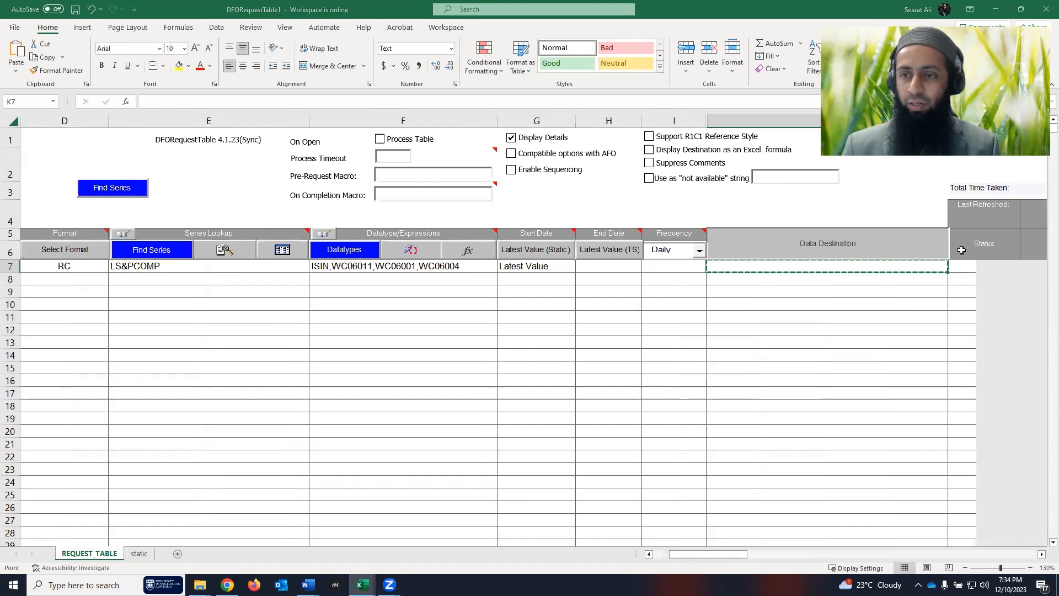
left_click(140, 555)
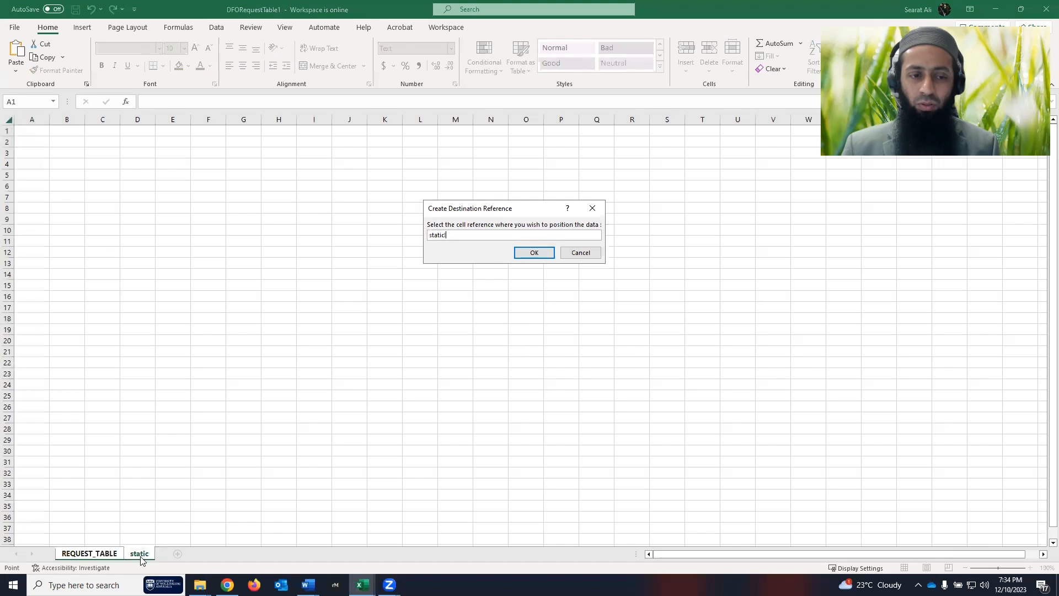
left_click(32, 132)
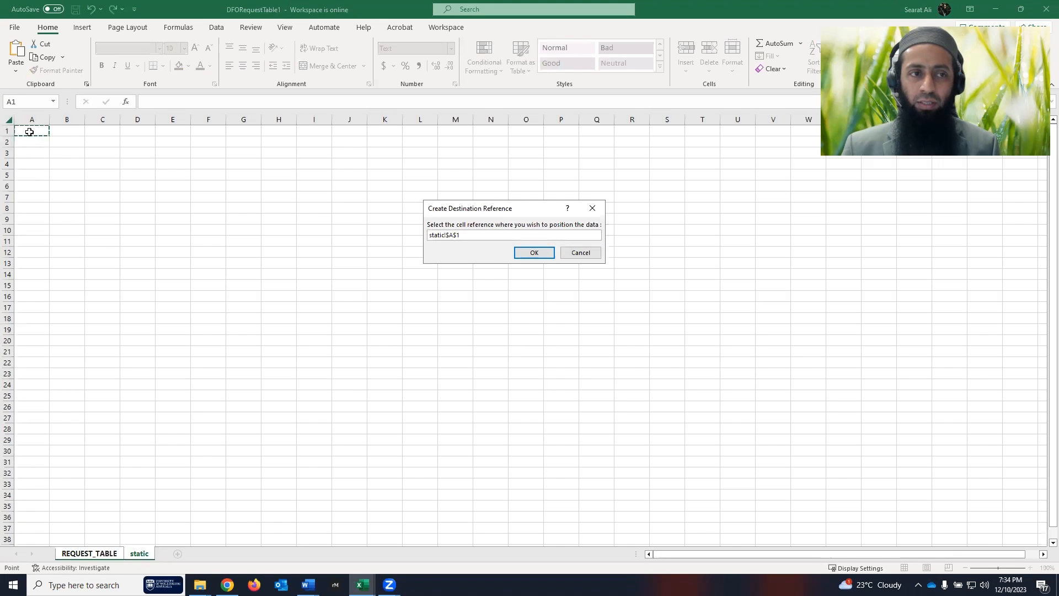
left_click(532, 255)
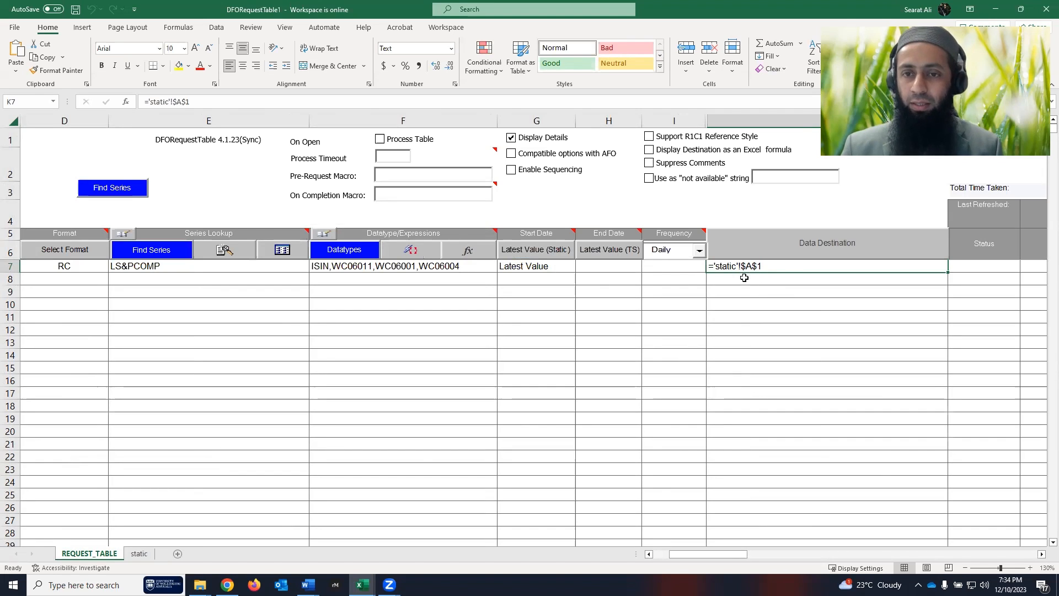
left_click_drag(695, 556, 656, 555)
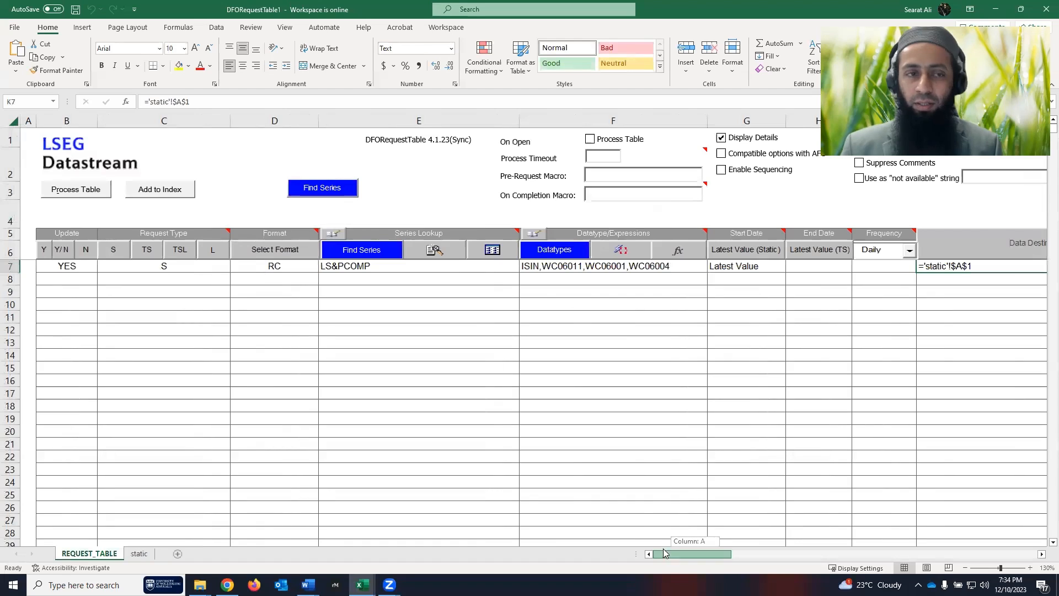
- Process the request table and bold the row 1 headers on the static sheet
left_click(77, 192)
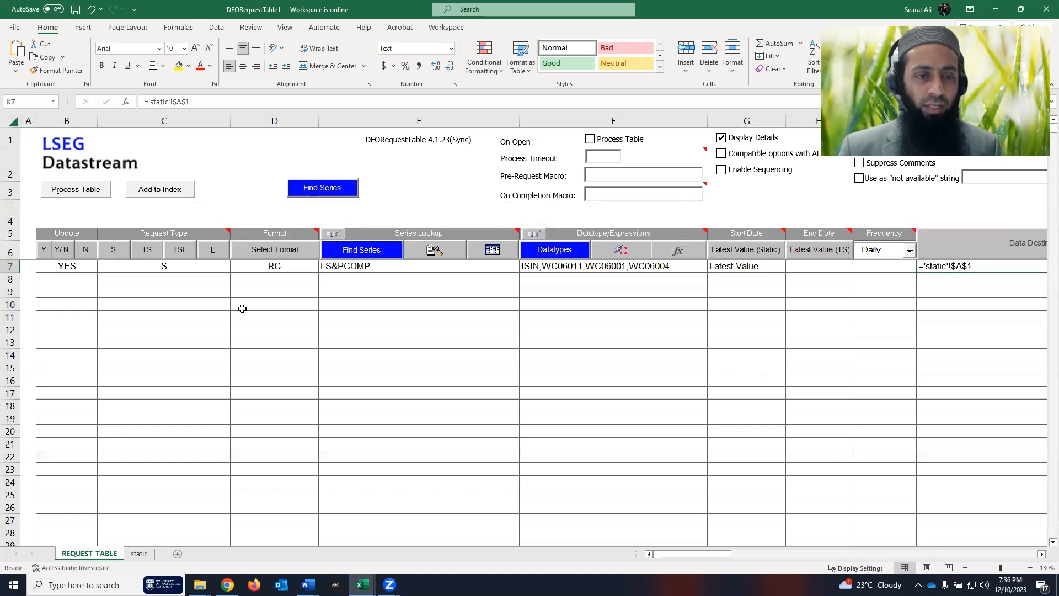
left_click(139, 554)
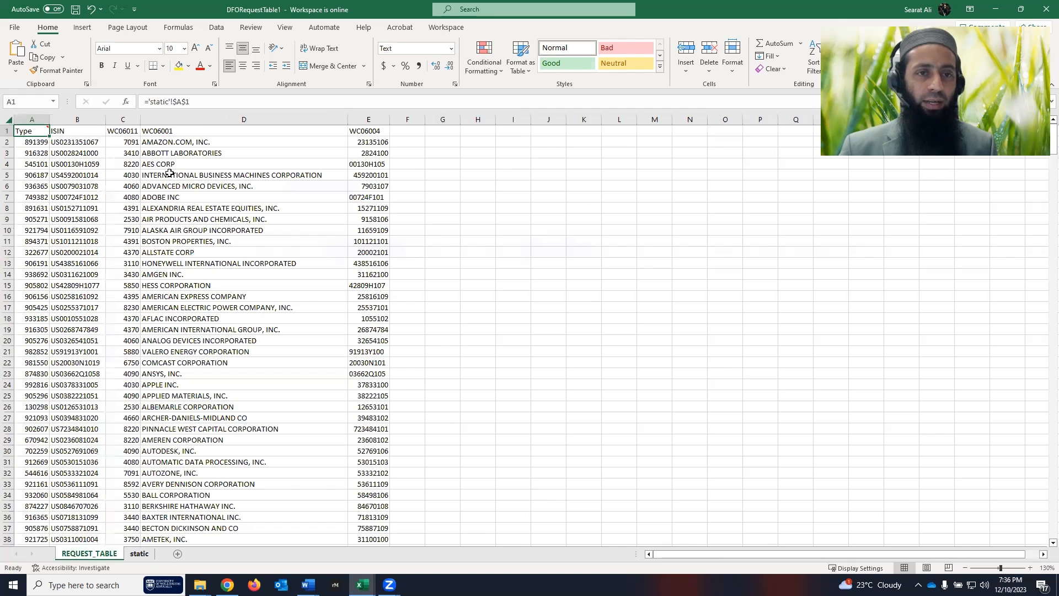
left_click_drag(30, 131, 358, 125)
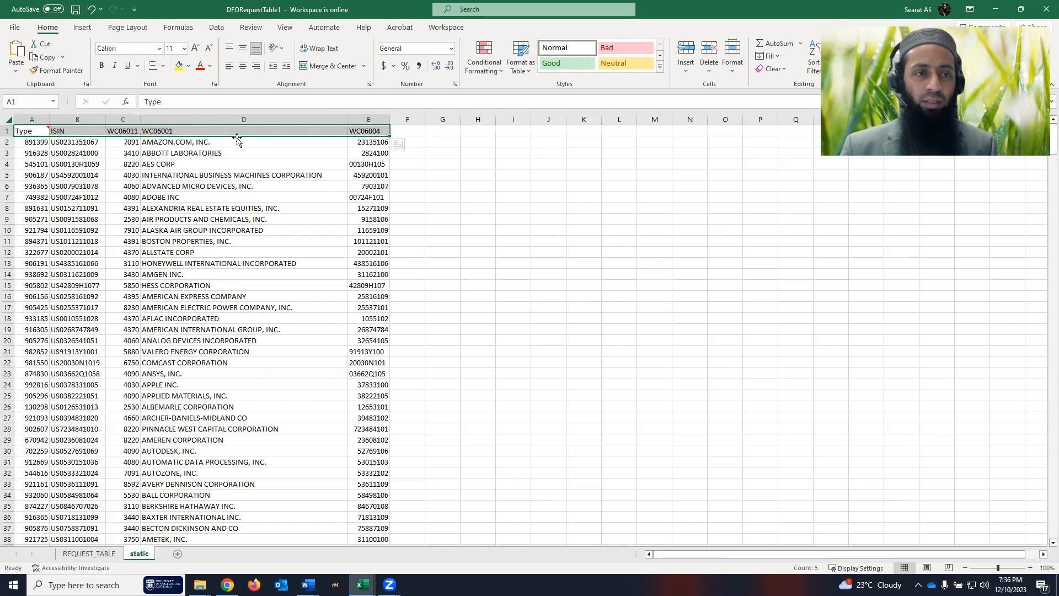
key("ctrl+b")
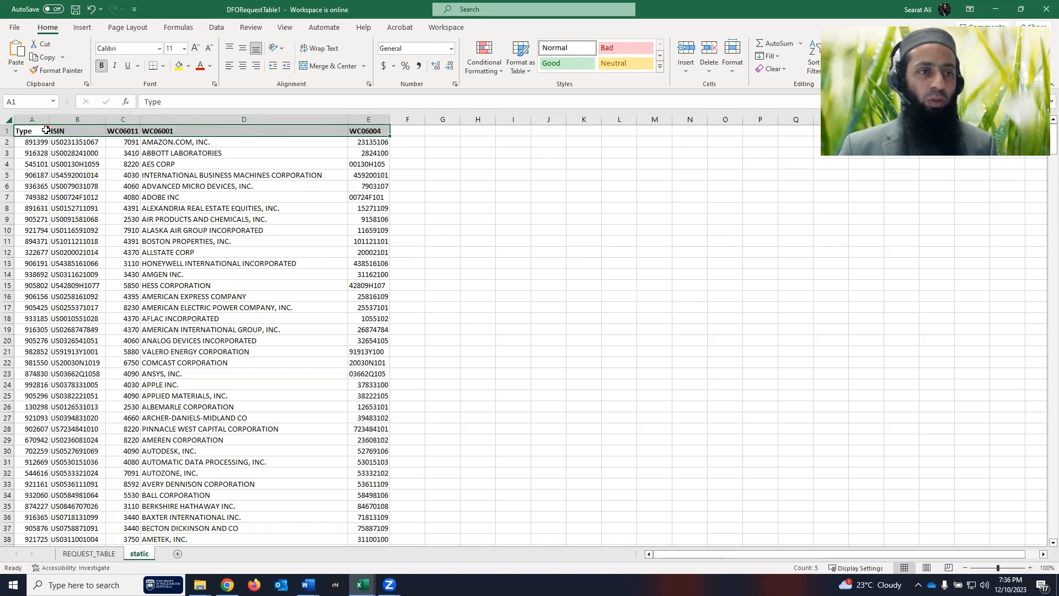
- Reapply bold to column A and review the WC06011, WC06001 and WC06004 header columns
left_click(39, 119)
key("ctrl+b")
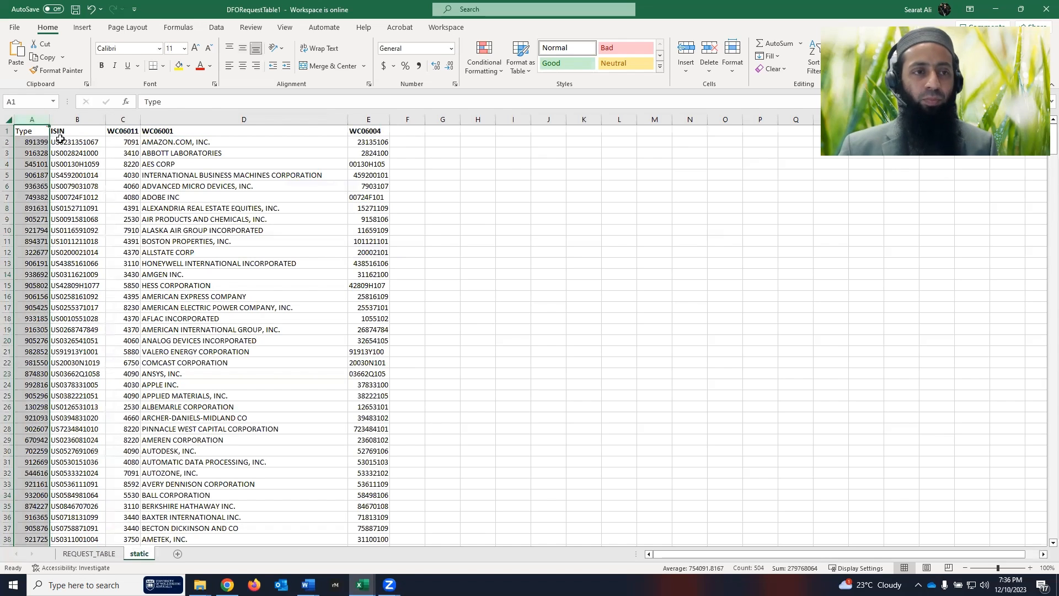
key("ctrl+b")
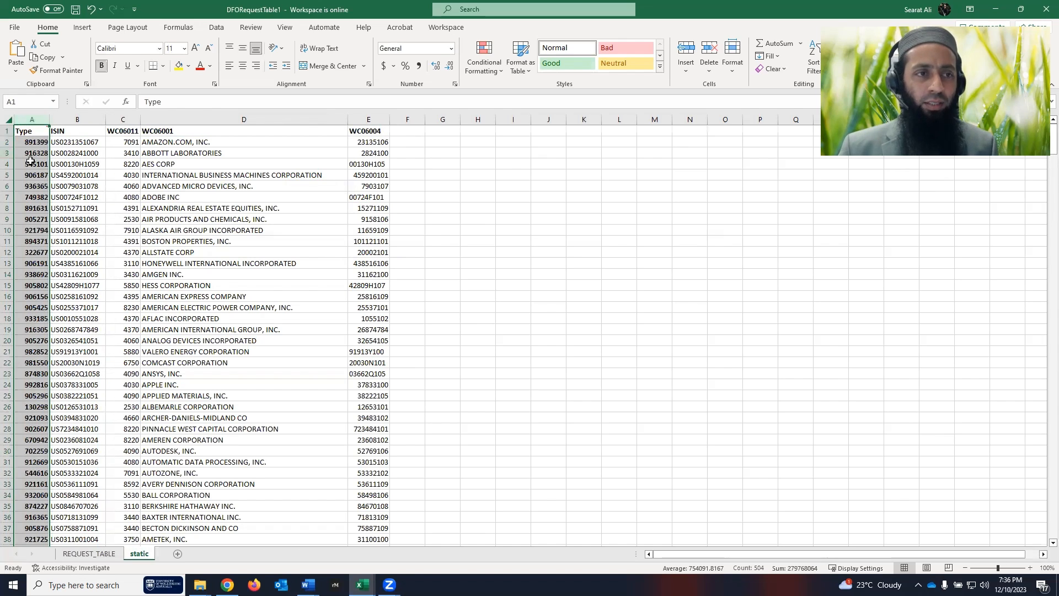
left_click(82, 142)
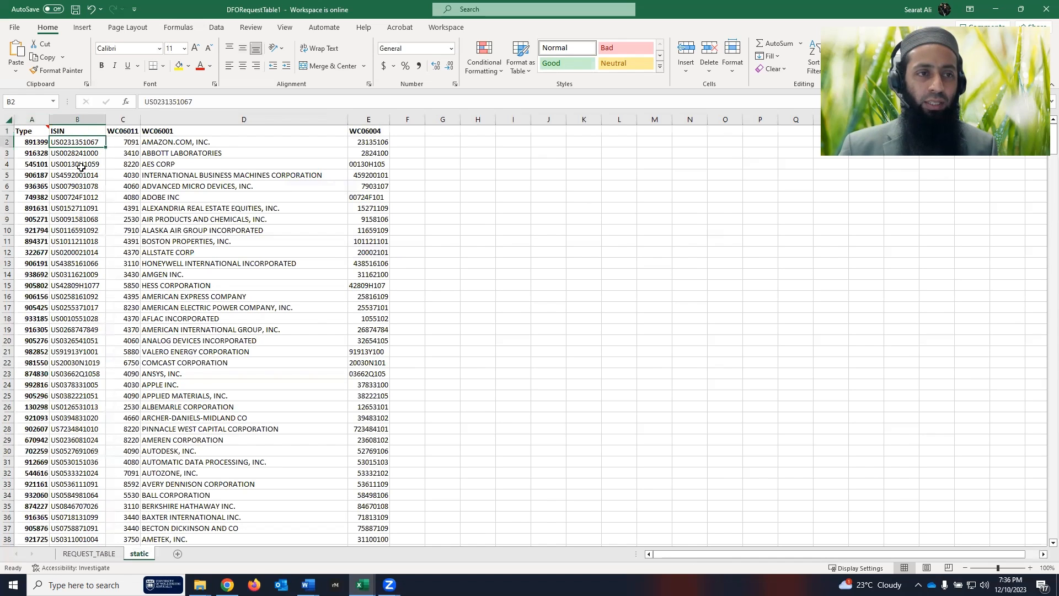
left_click(123, 119)
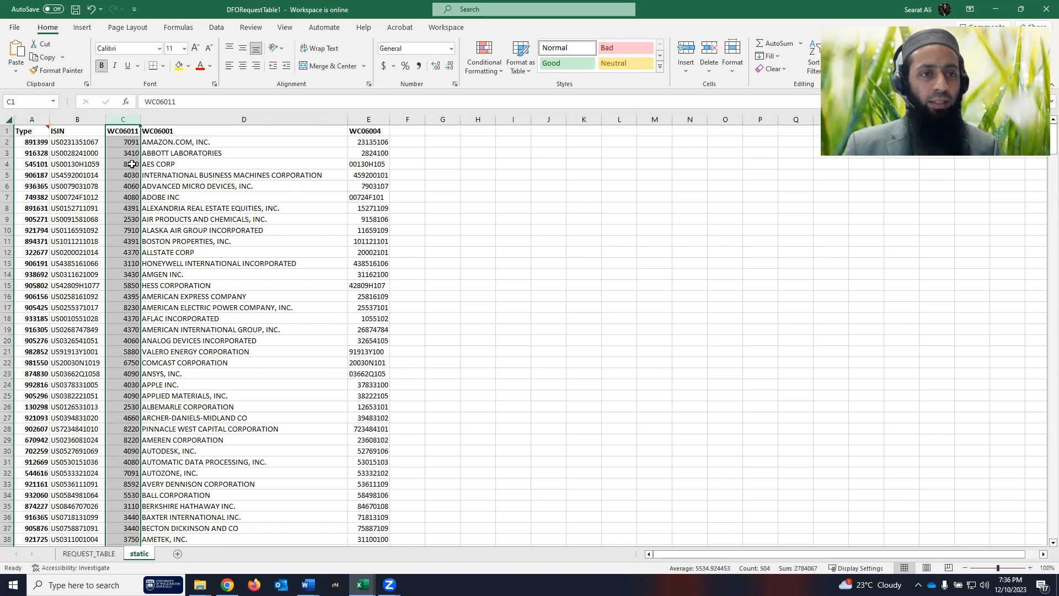
left_click(192, 119)
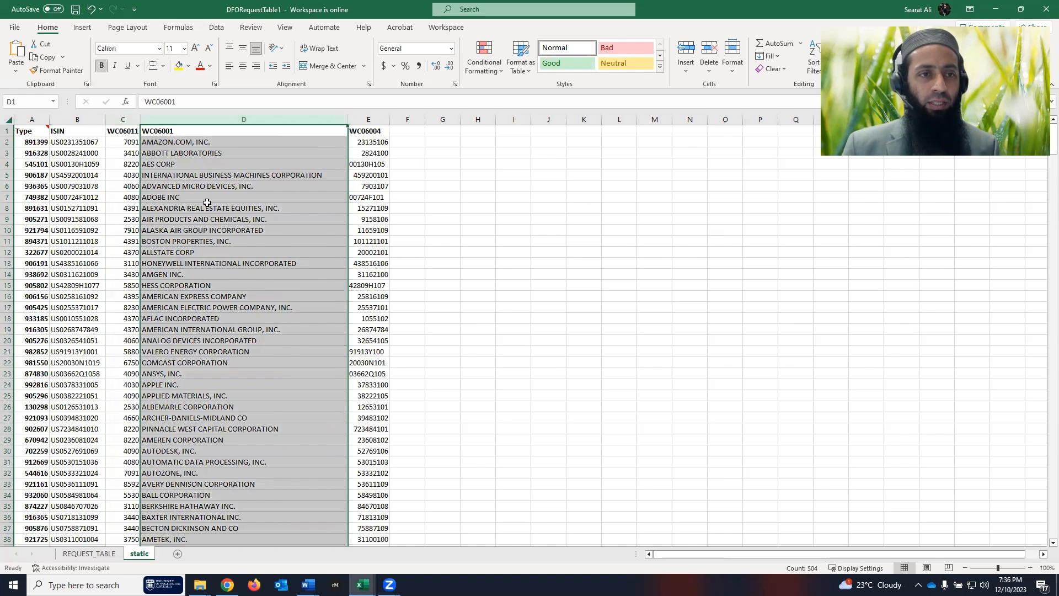
left_click(371, 119)
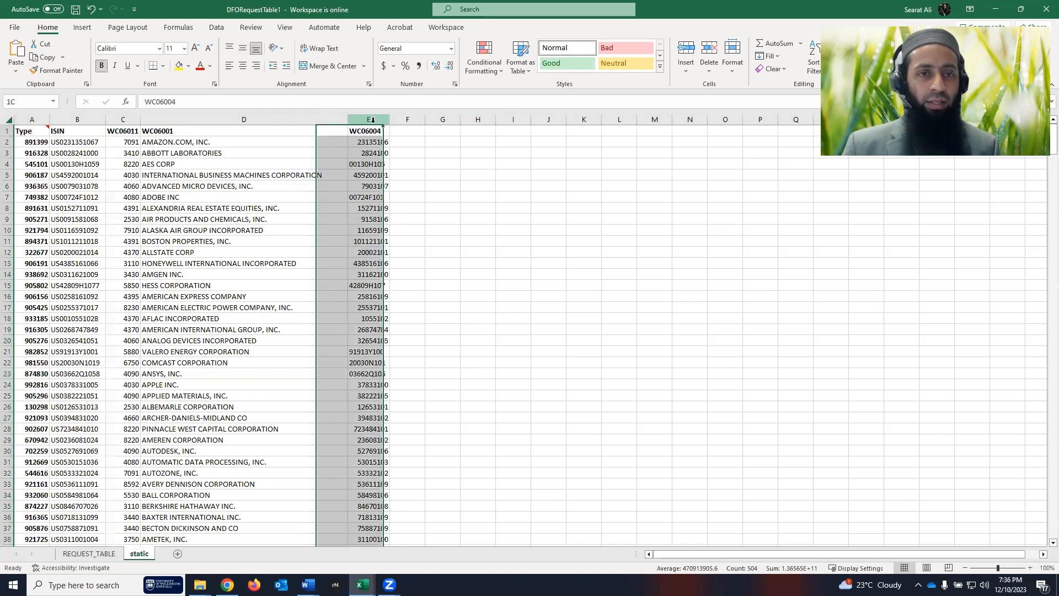
left_click(326, 220)
left_click(374, 131)
left_click_drag(319, 131, 123, 130)
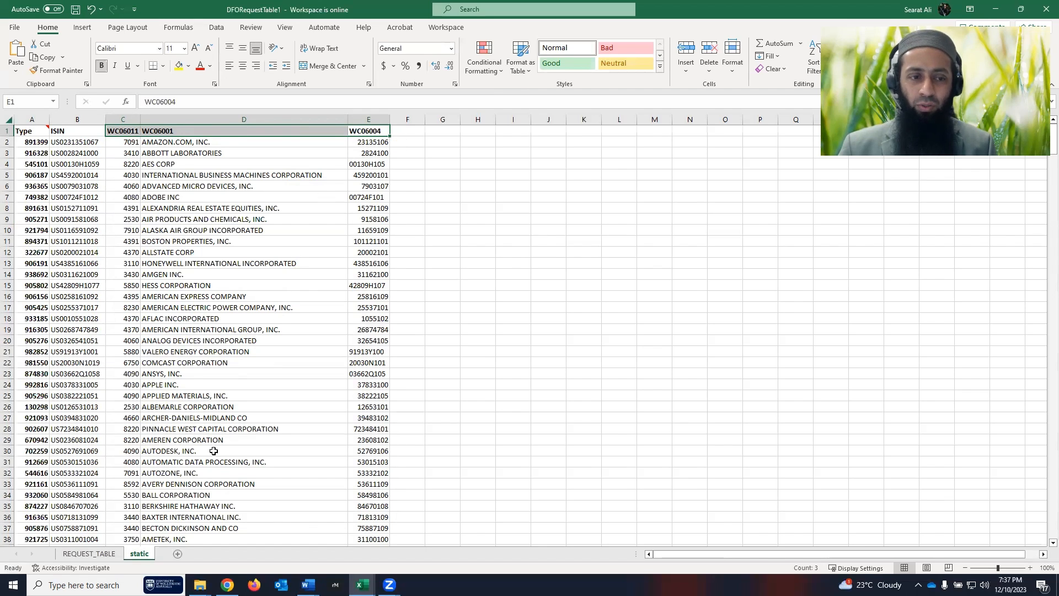
left_click(92, 553)
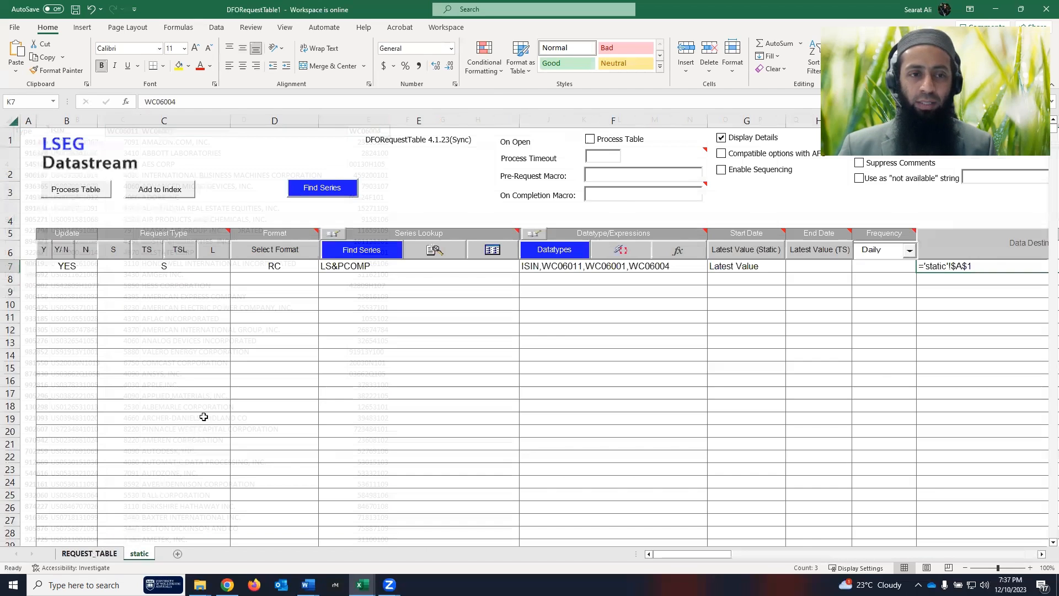
- Change D7's format to RCD by enabling Display Datatype as Description
left_click(284, 266)
left_click(284, 249)
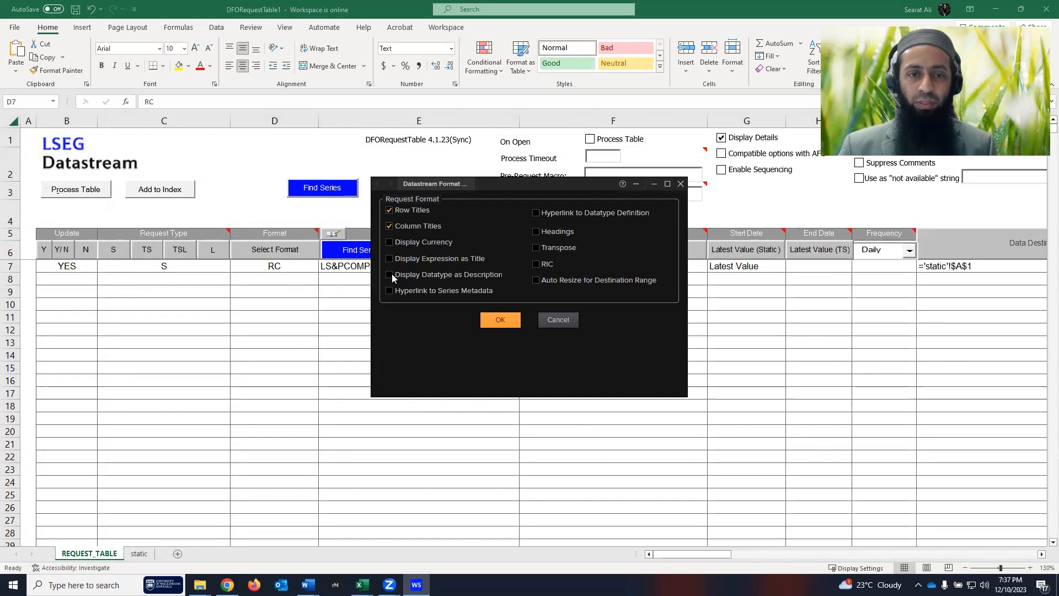
left_click(388, 274)
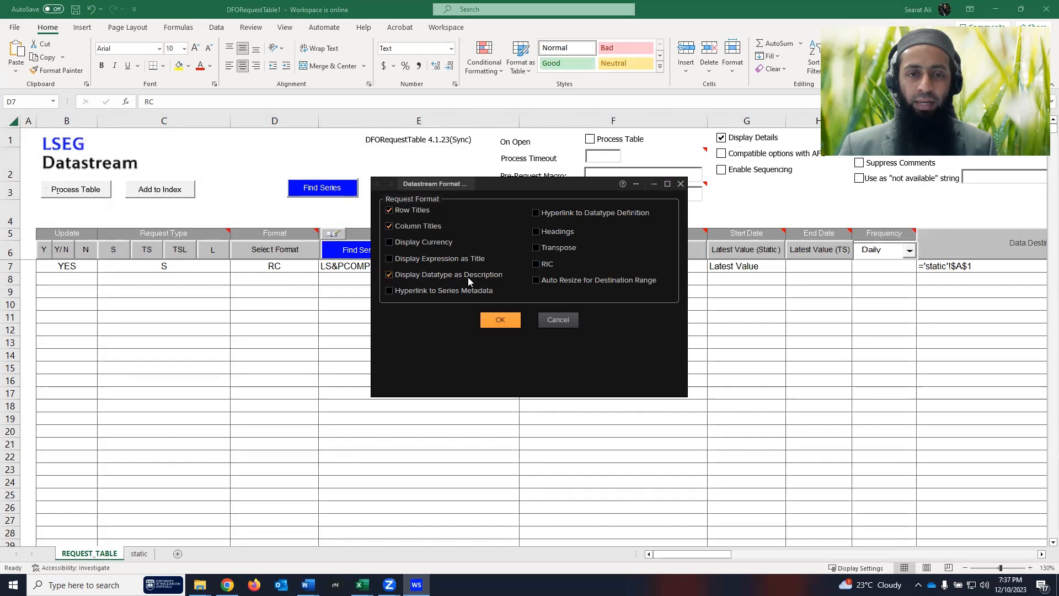
left_click(501, 319)
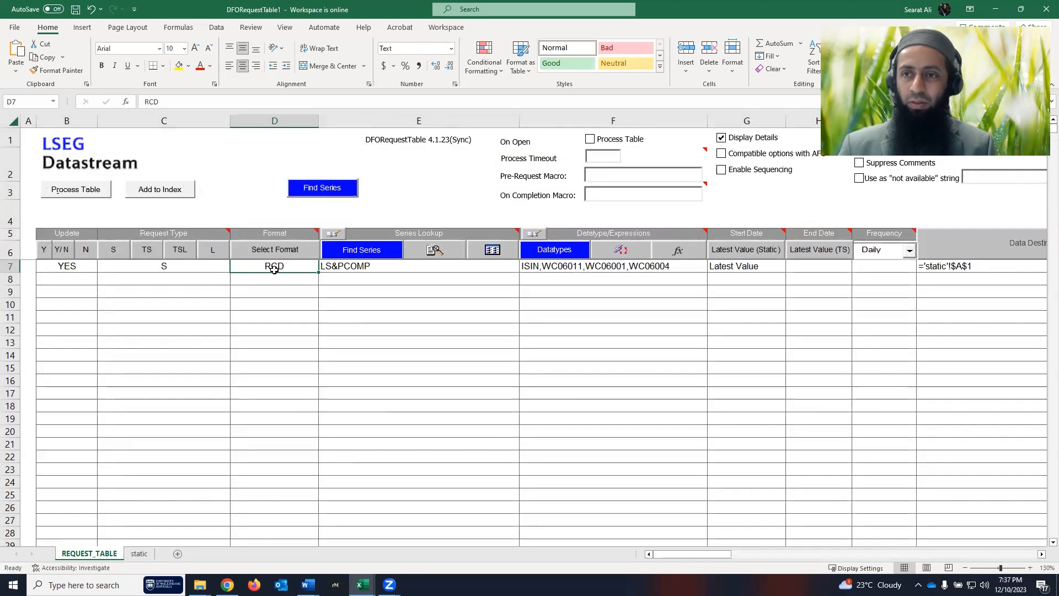
- Clear the data destination formula from cell K7
left_click(971, 267)
scroll(971, 274, "right", 3)
key("BackSpace")
left_click(849, 304)
left_click_drag(727, 554, 730, 554)
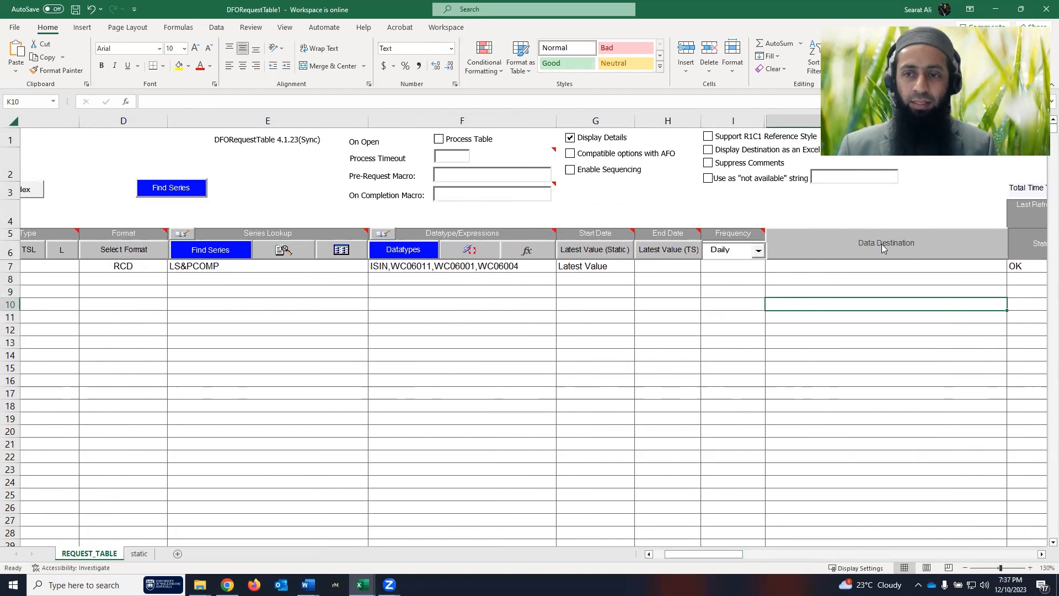
left_click(864, 266)
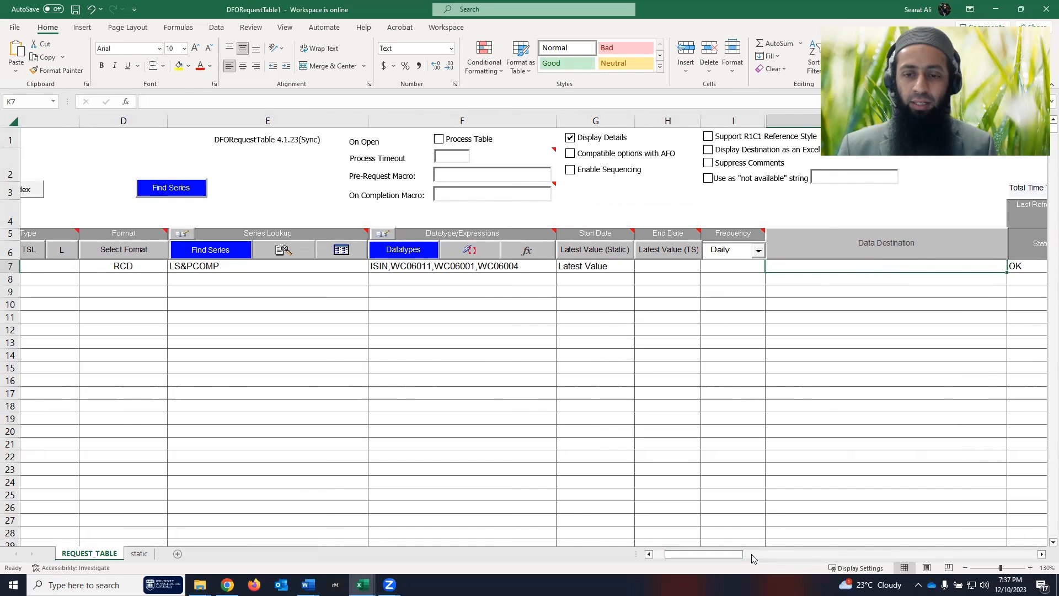
- Reprocess the request table and view the output on the newly created Sheet2
left_click_drag(717, 554, 704, 554)
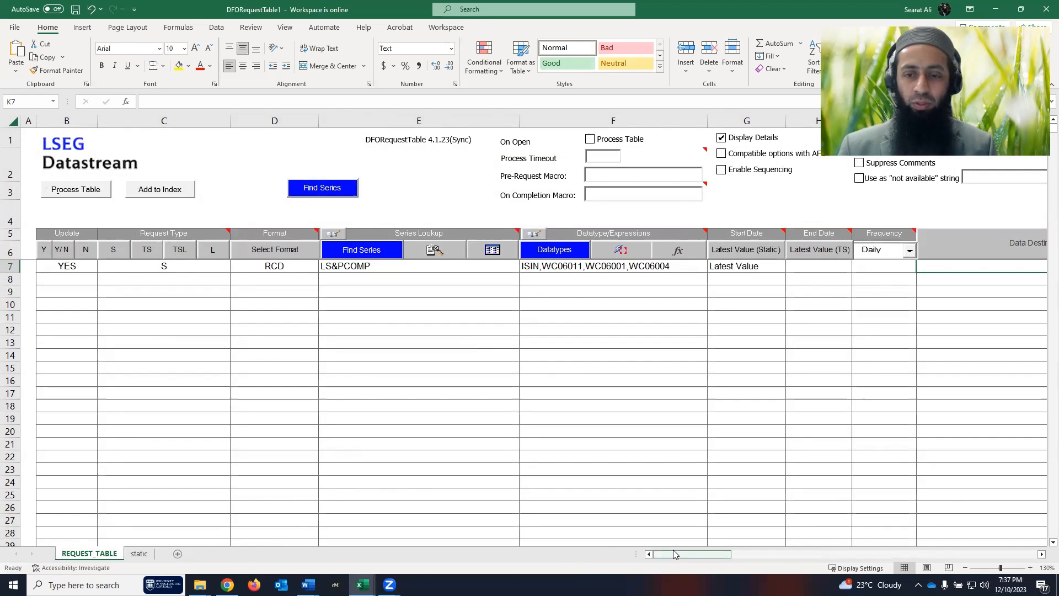
left_click(75, 189)
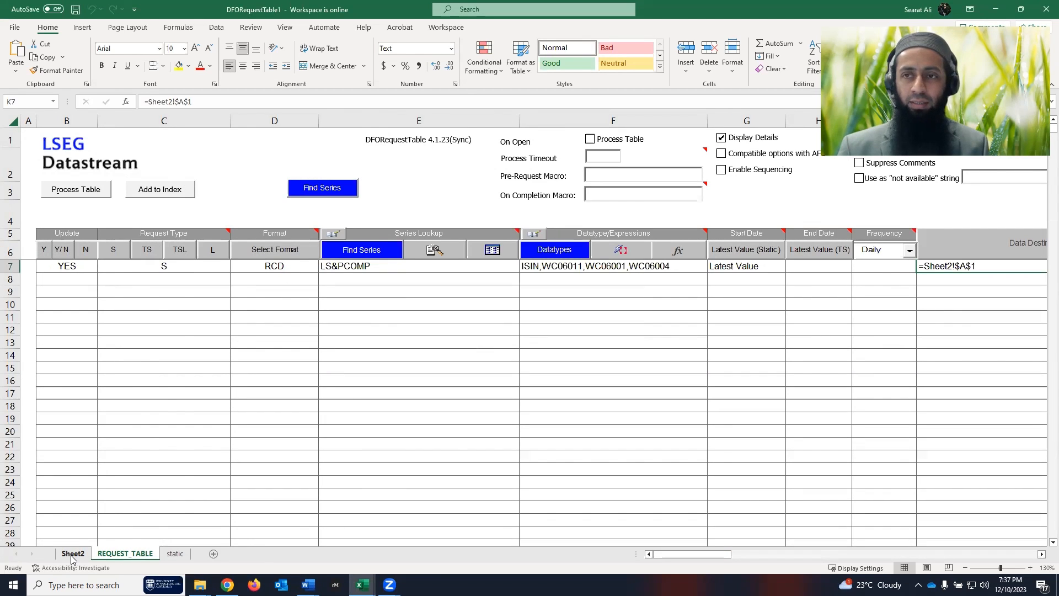
left_click(72, 554)
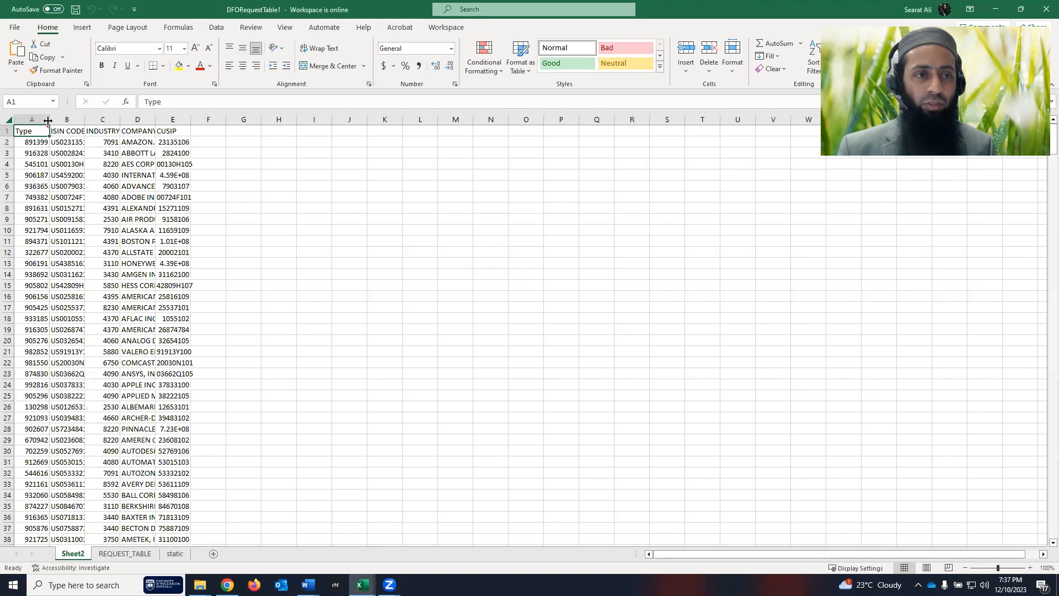
- Auto-fit Sheet2 columns A through E so ISINs, industry groups, company names and CUSIPs show fully
double_click(48, 120)
double_click(81, 119)
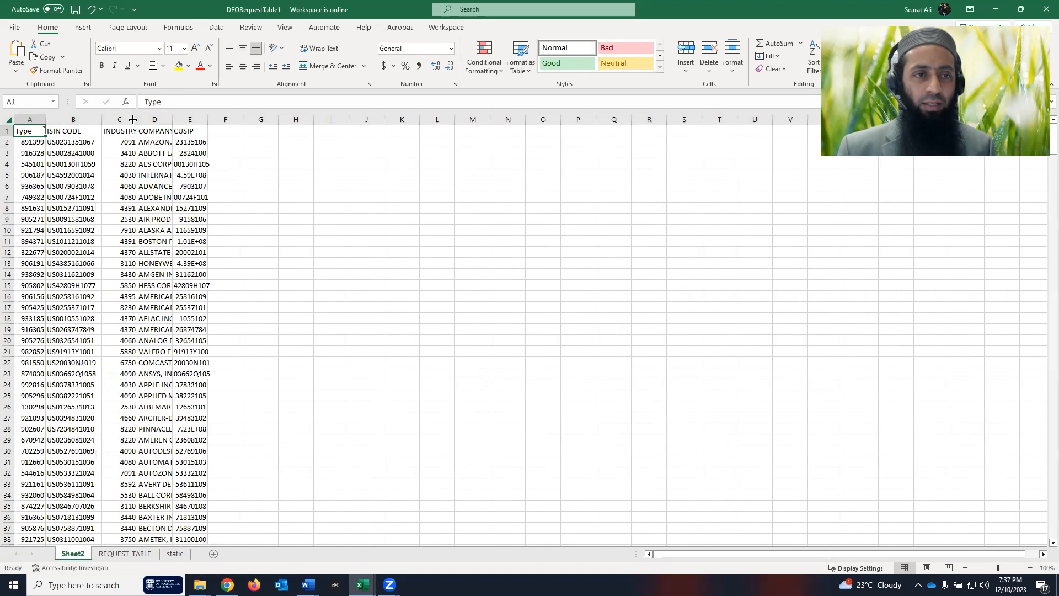
double_click(133, 120)
double_click(201, 120)
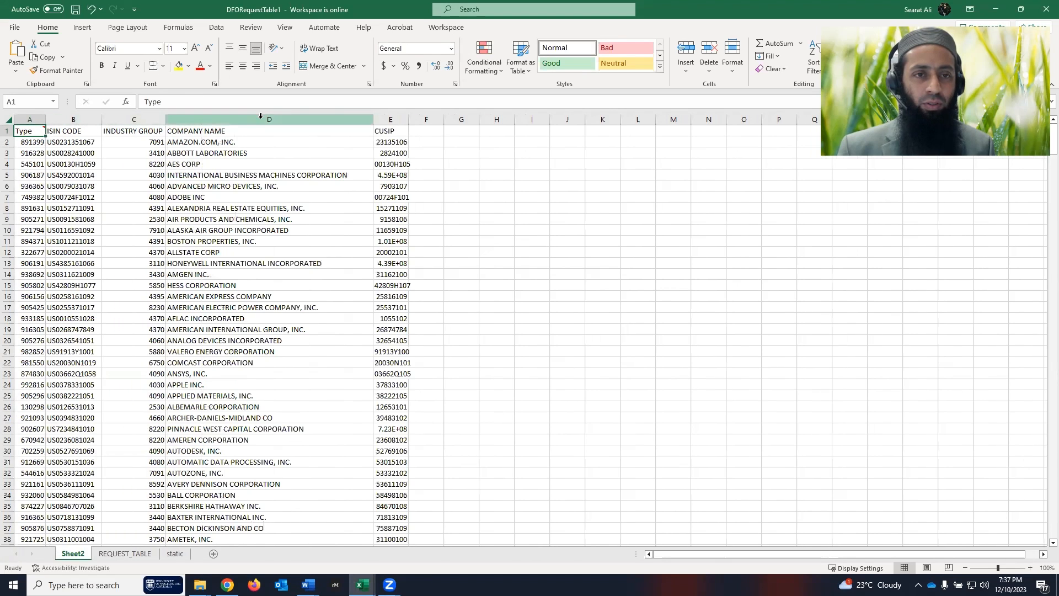
double_click(409, 117)
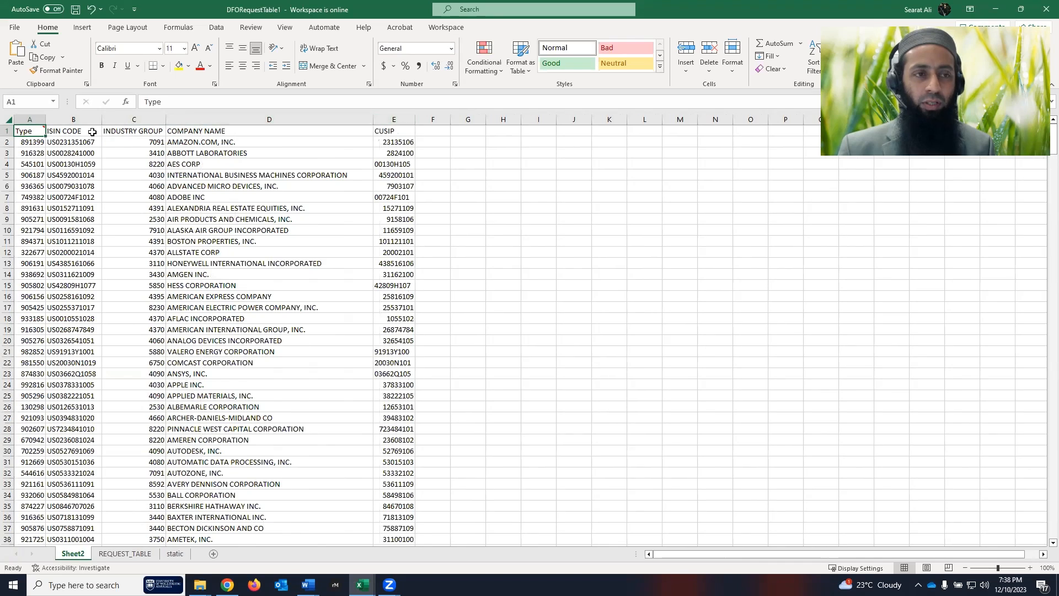
- Check the ISIN CODE, INDUSTRY GROUP, COMPANY NAME and CUSIP headers on Sheet2
left_click(66, 132)
left_click(132, 131)
left_click(236, 130)
left_click(393, 132)
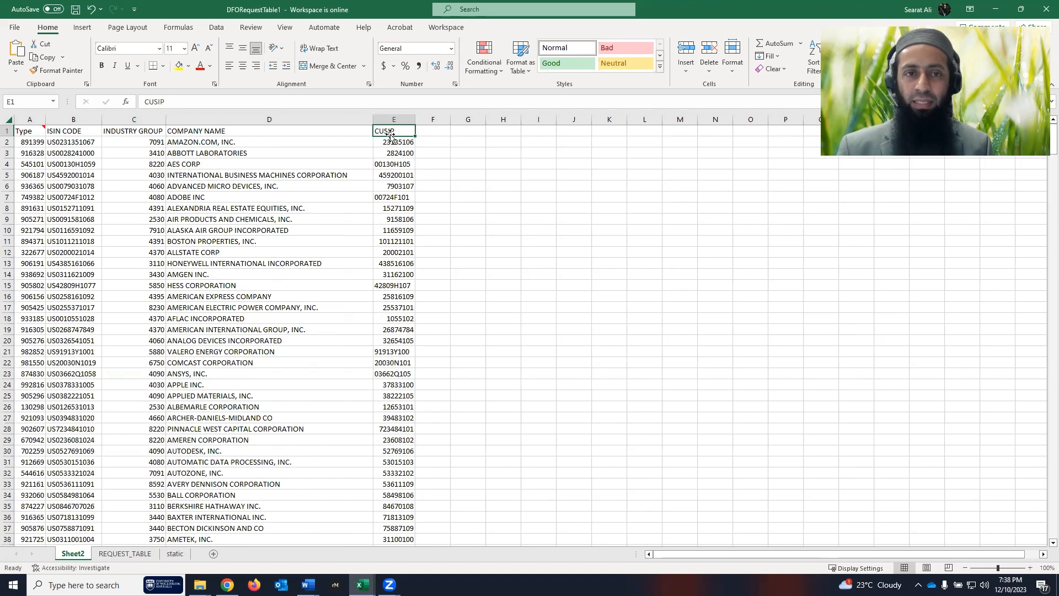
left_click(240, 133)
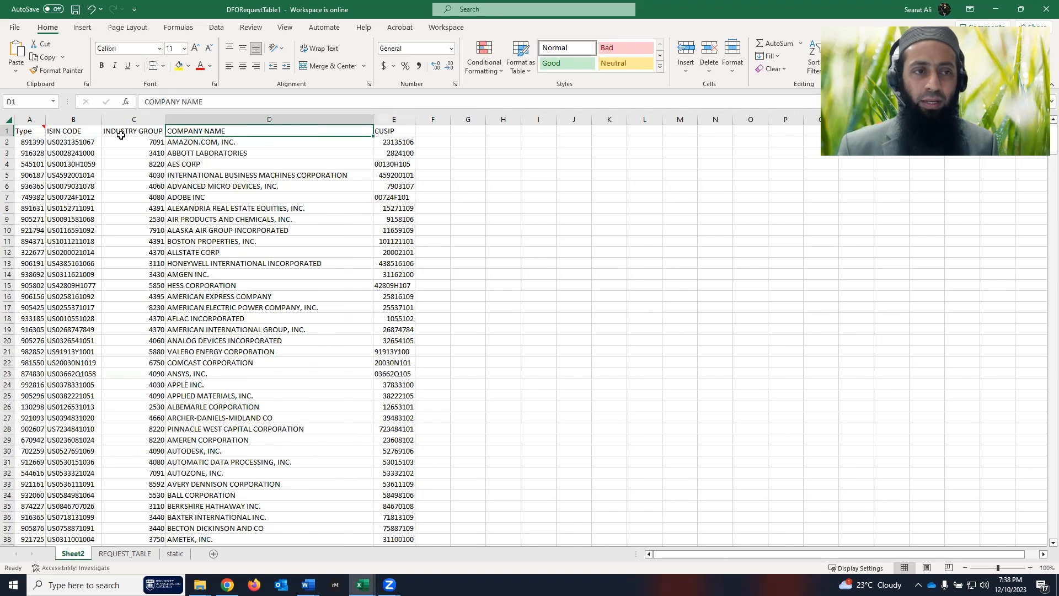
left_click(121, 135)
key("Left")
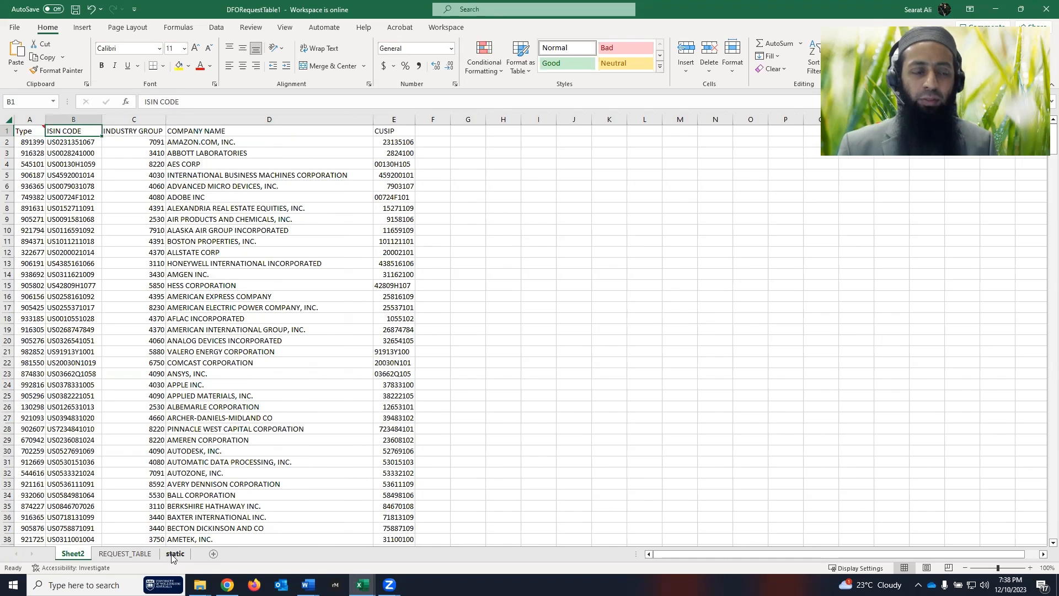
- Compare against the static sheet's datatype headers, then select format cell D7 on REQUEST_TABLE
left_click(172, 555)
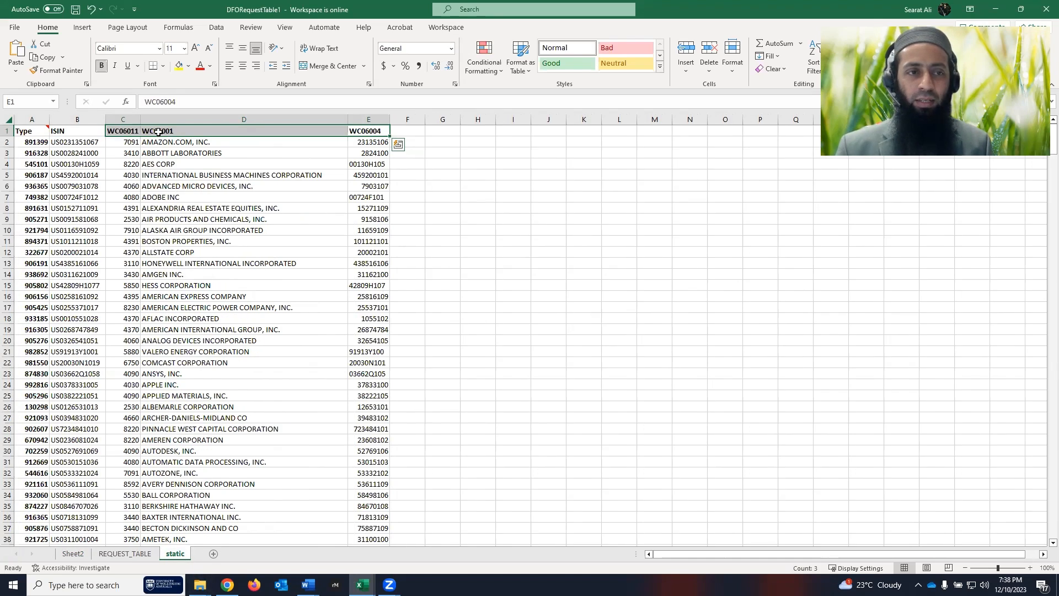
left_click_drag(126, 131, 351, 127)
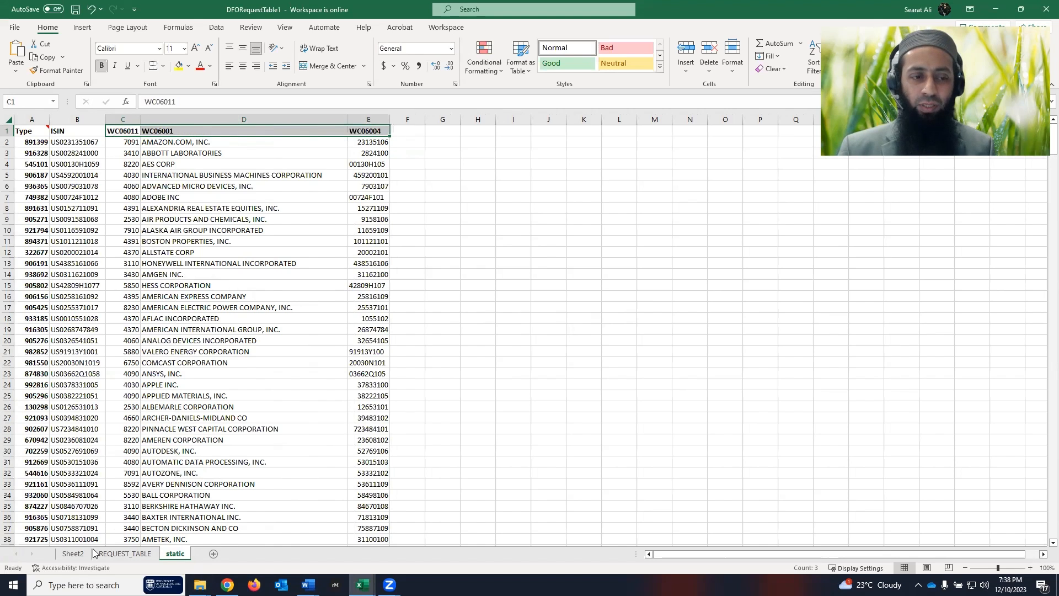
left_click(73, 554)
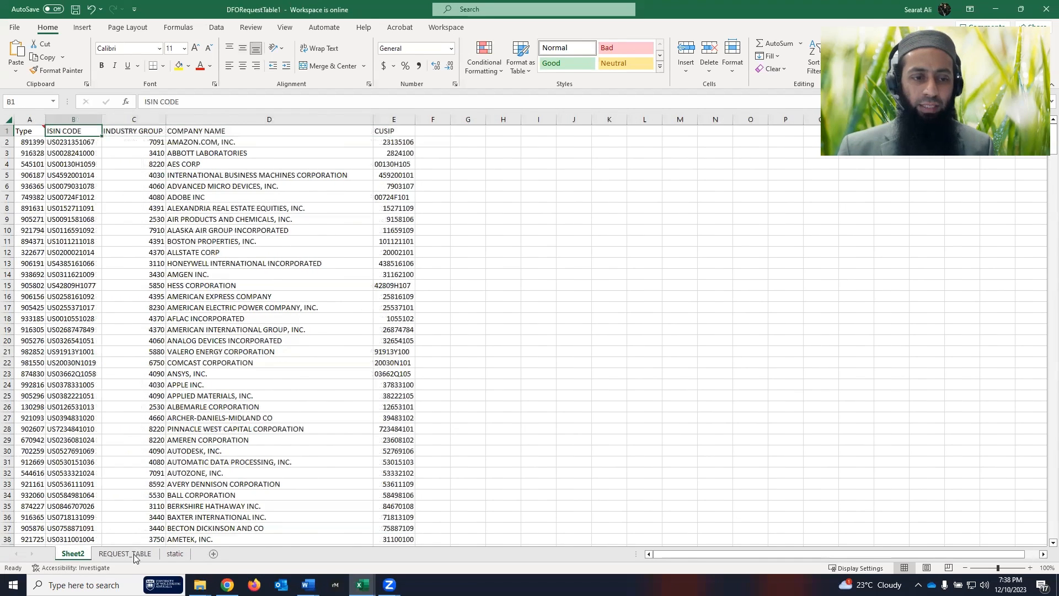
left_click(135, 554)
left_click(290, 265)
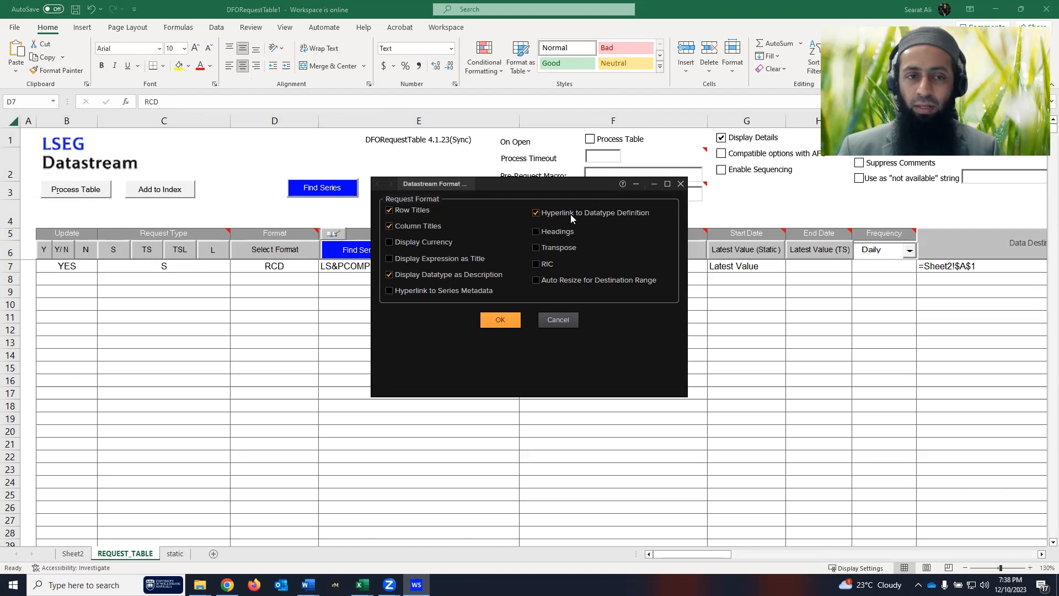
- Apply format RCDB, reprocess the table, and follow Sheet2's COMPANY NAME definition link
left_click(507, 319)
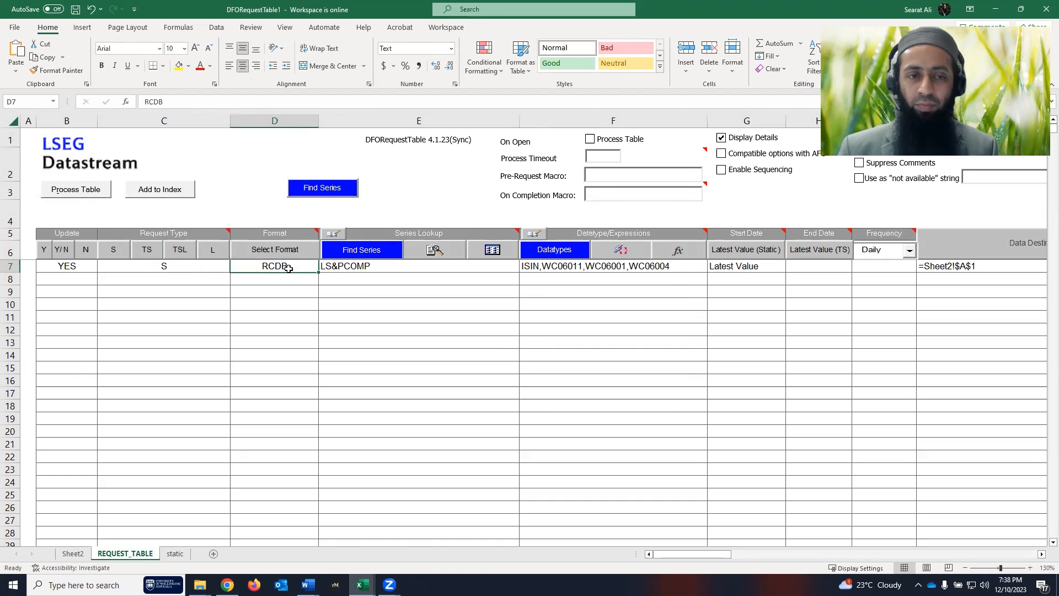
left_click(83, 193)
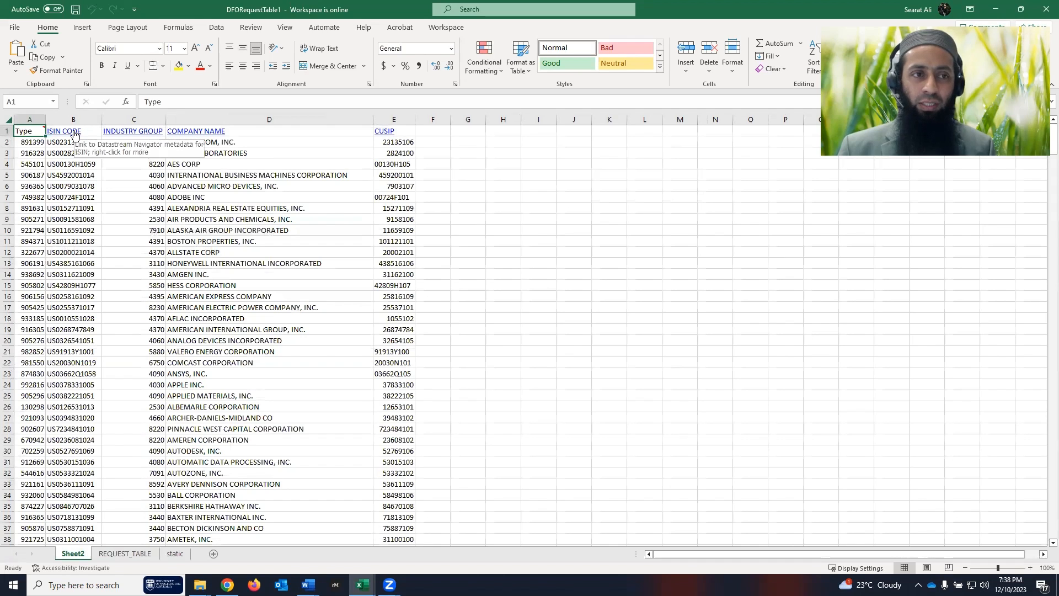
left_click(204, 134)
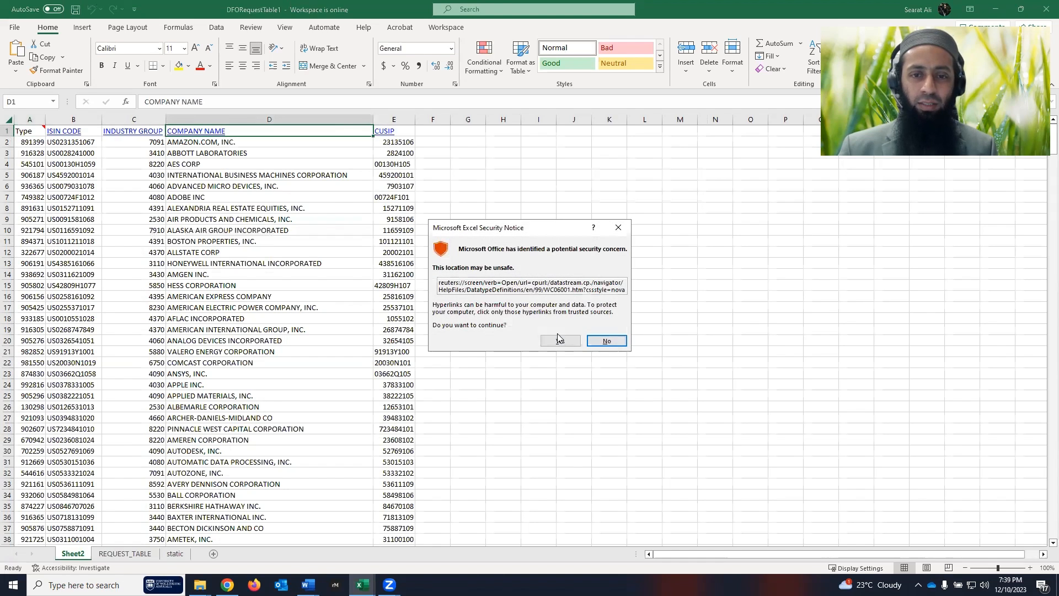
- Accept the security notice, read the 06001 Company name definition, and close Workspace
left_click(559, 341)
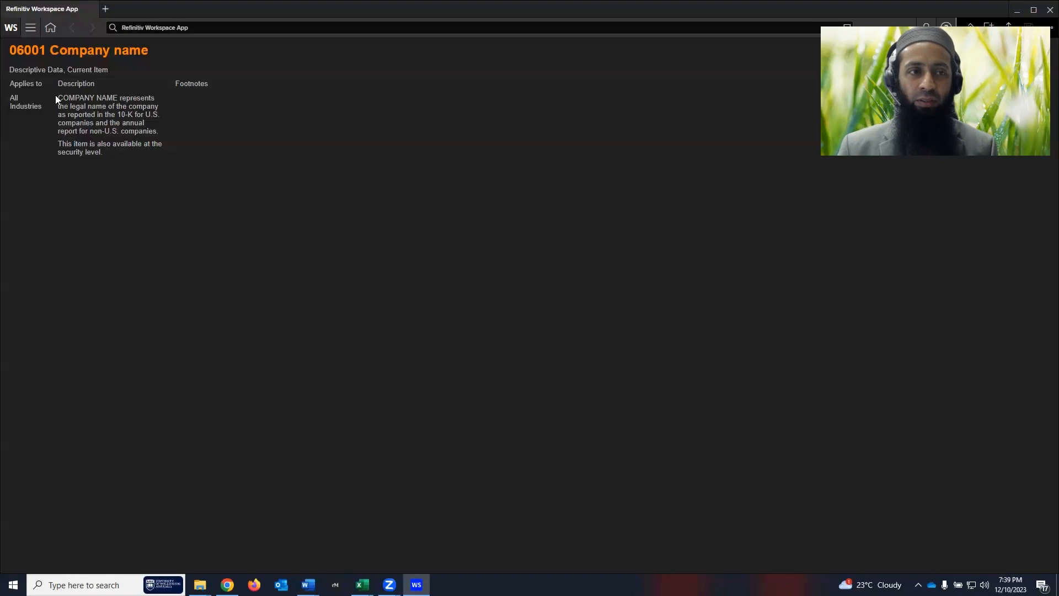
left_click_drag(61, 97, 153, 166)
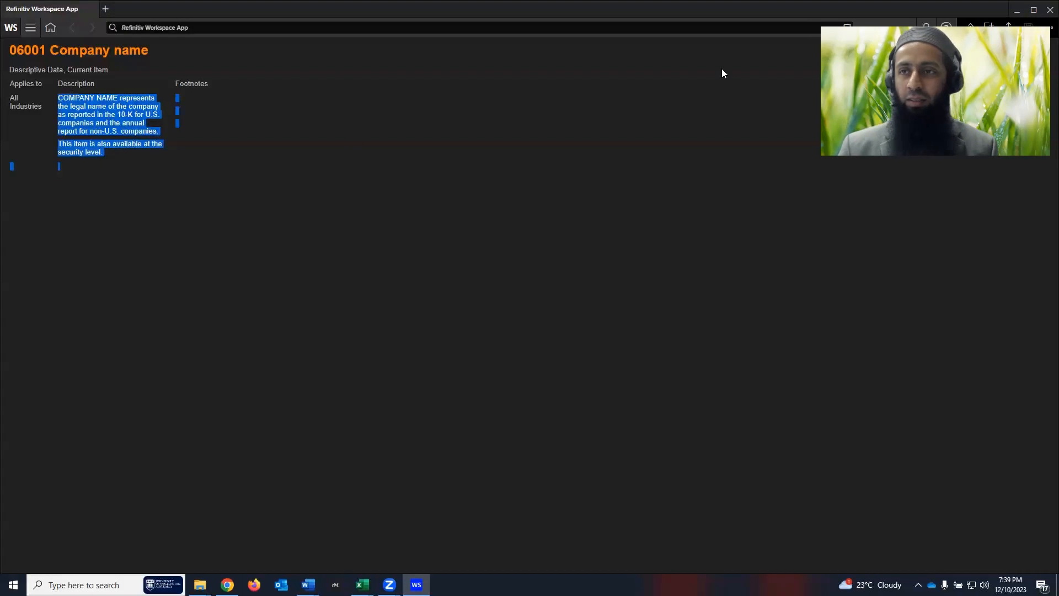
left_click(1043, 13)
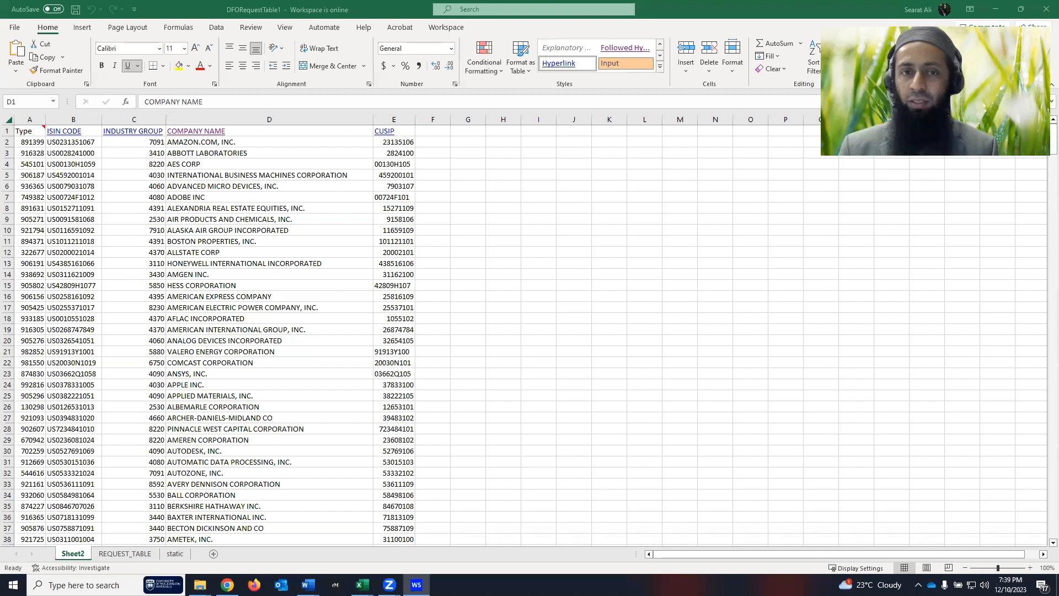
- On REQUEST_TABLE, set row 8's update flag to YES and row 7's to NO
left_click(125, 553)
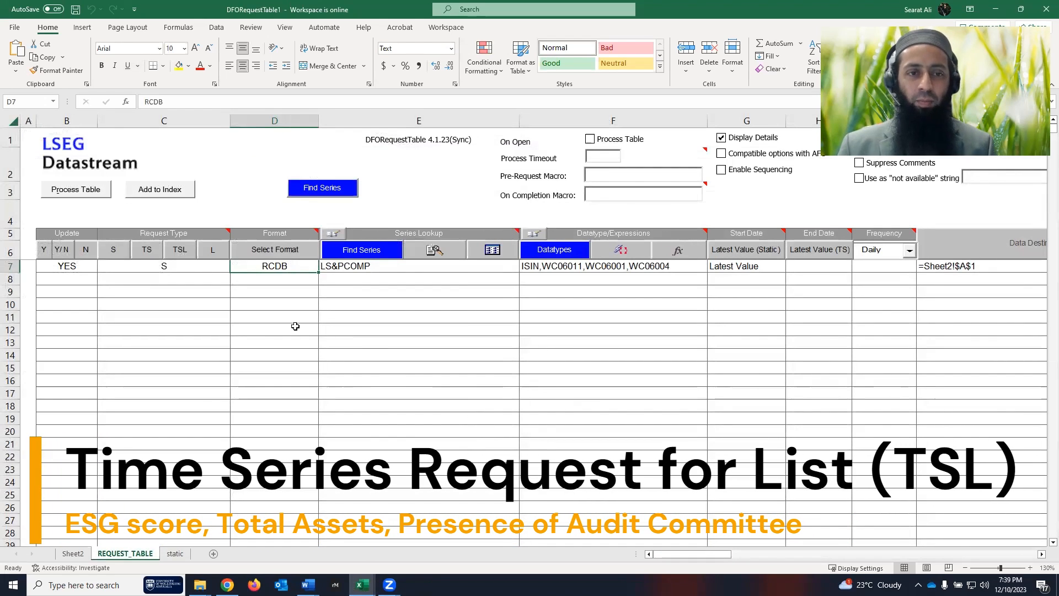
left_click(89, 279)
left_click(44, 252)
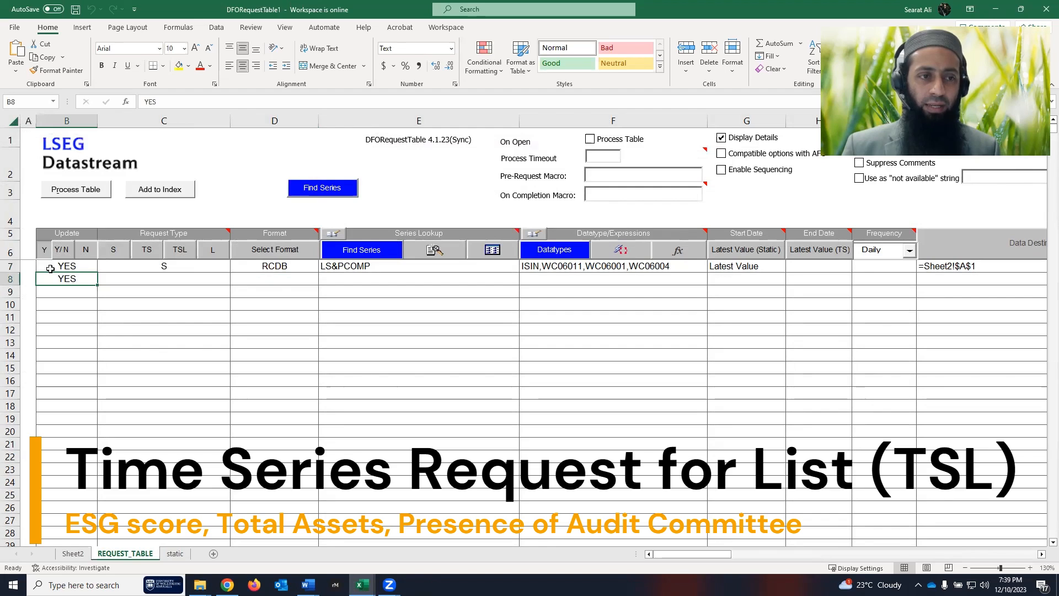
left_click(67, 266)
left_click(85, 250)
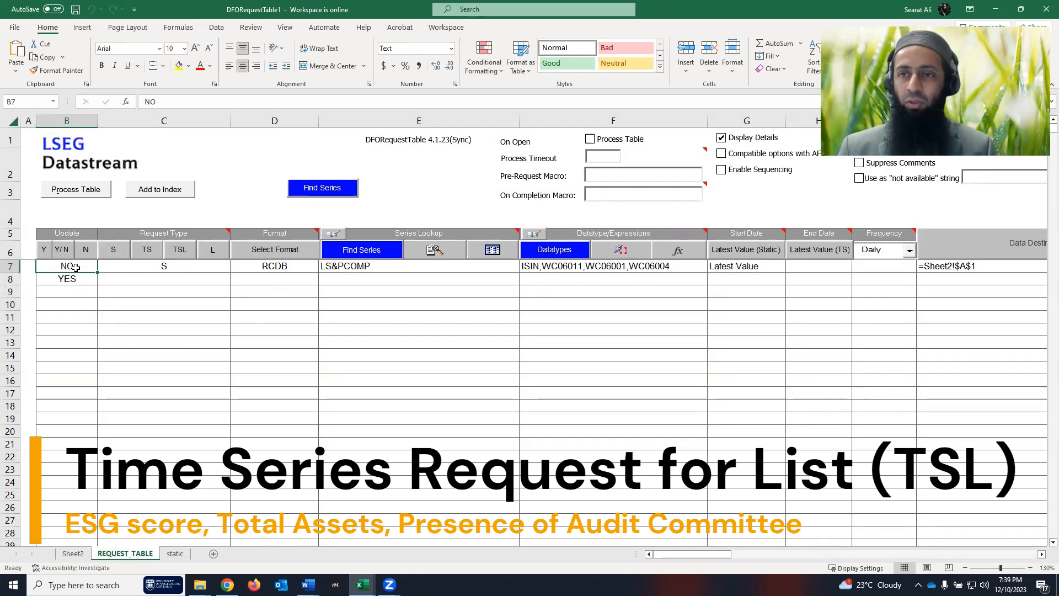
- Make row 8 a TSL time-series request
left_click(144, 280)
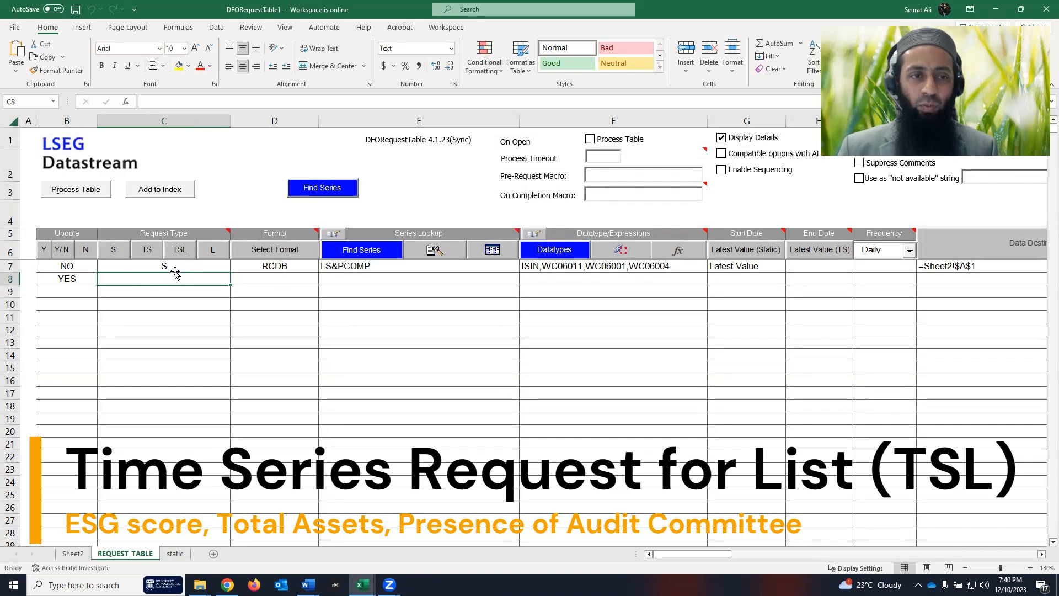
left_click(180, 251)
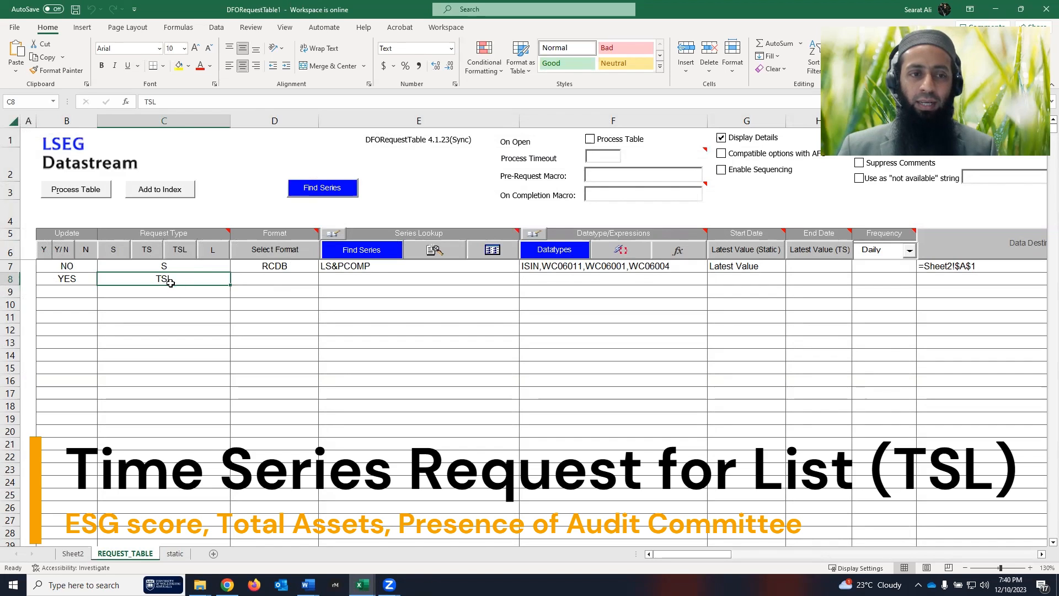
mouse_move(188, 234)
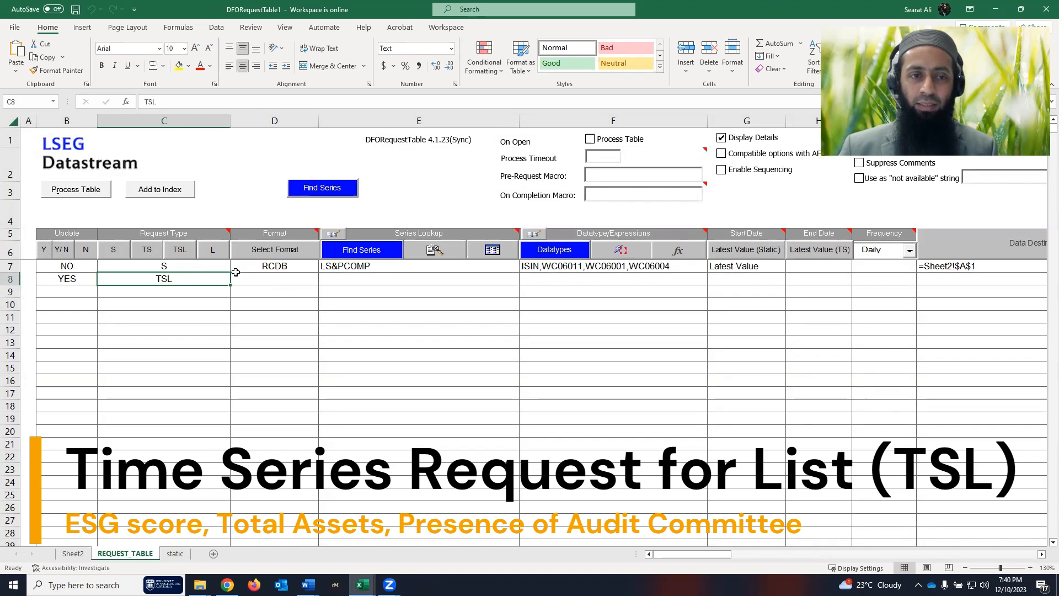
left_click(251, 278)
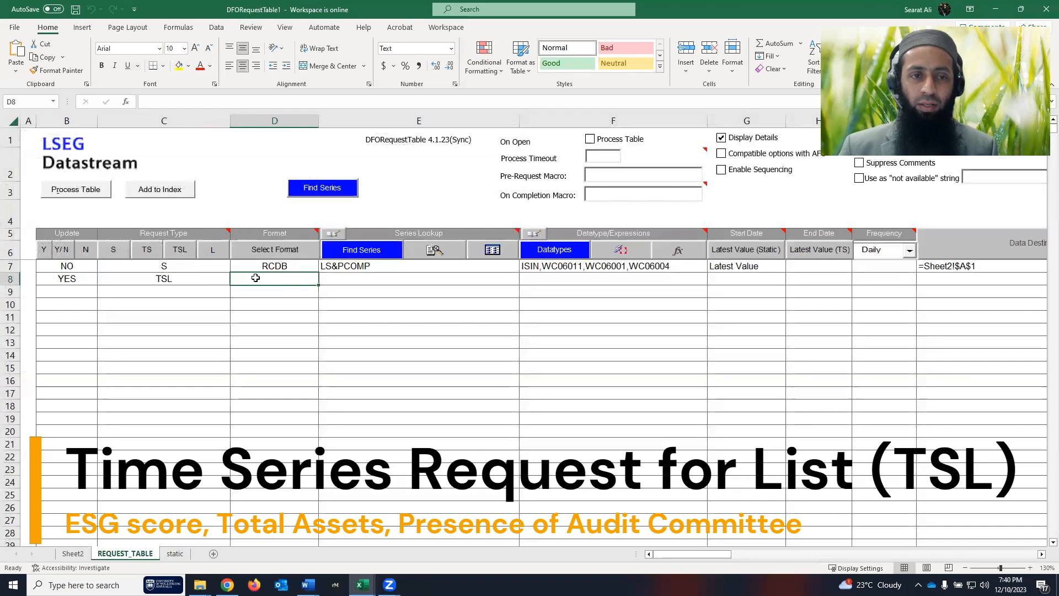
left_click(282, 251)
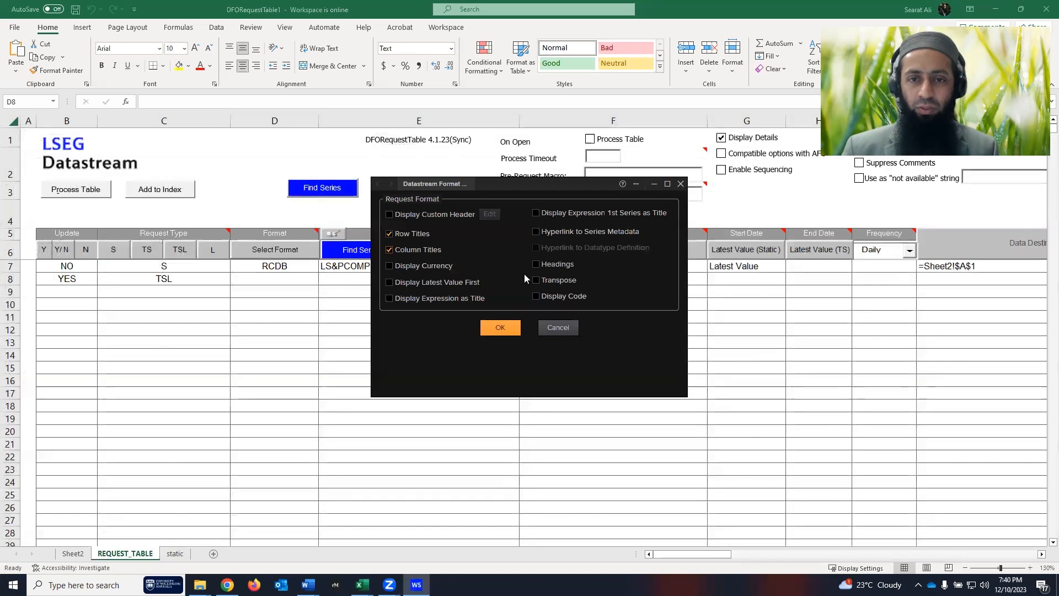
- Give row 8 the RCET format with transposed output and the first series' expression as title
left_click(536, 280)
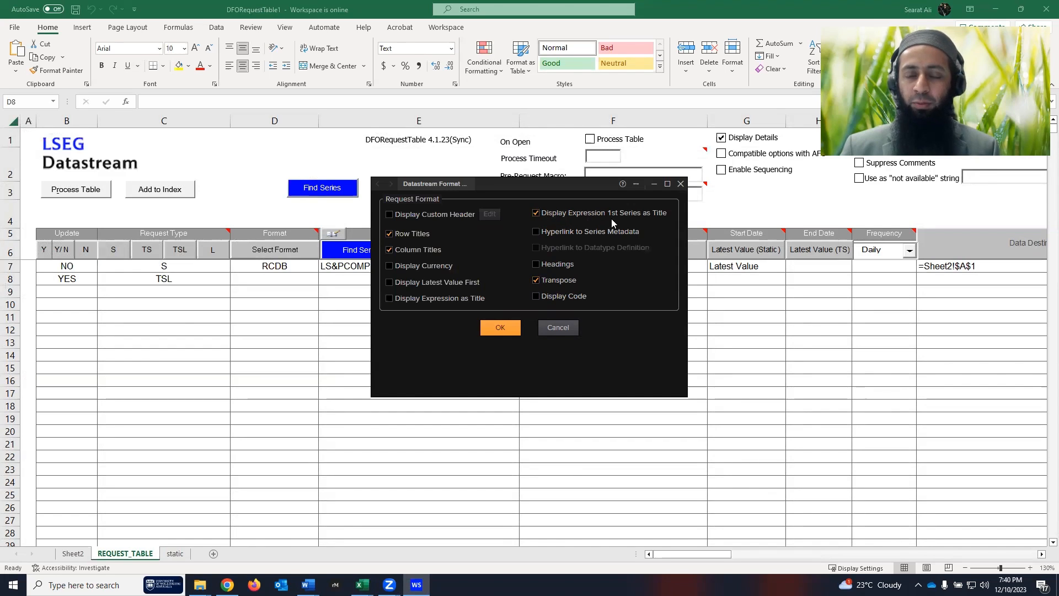
left_click(499, 328)
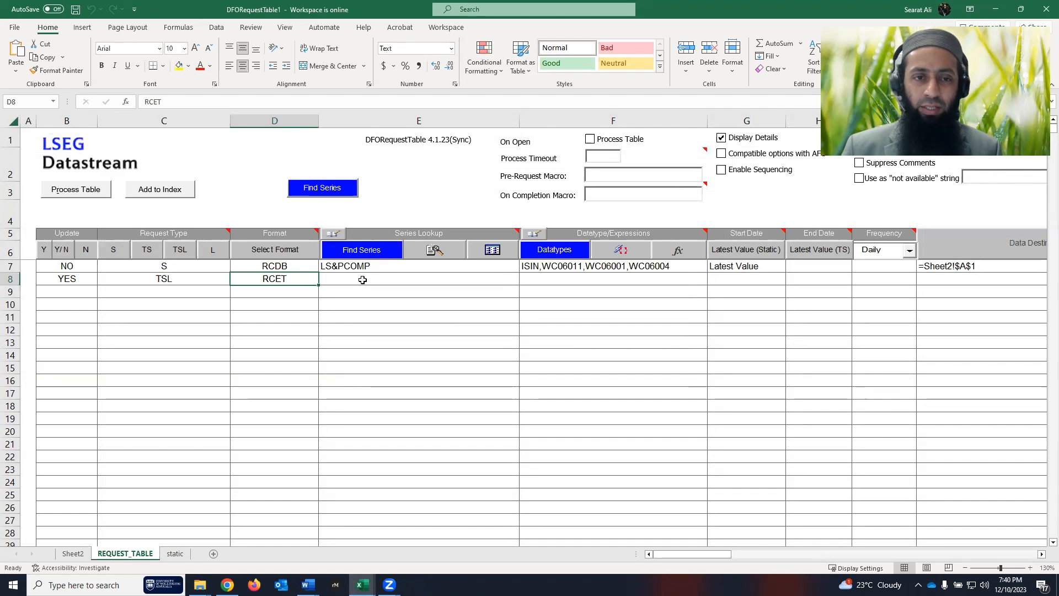
left_click(380, 269)
- Copy the LS&PCOMP series list from E7 into E8, then bring up Datastream Navigator for F8
key("ctrl+c")
left_click(380, 279)
key("ctrl+v")
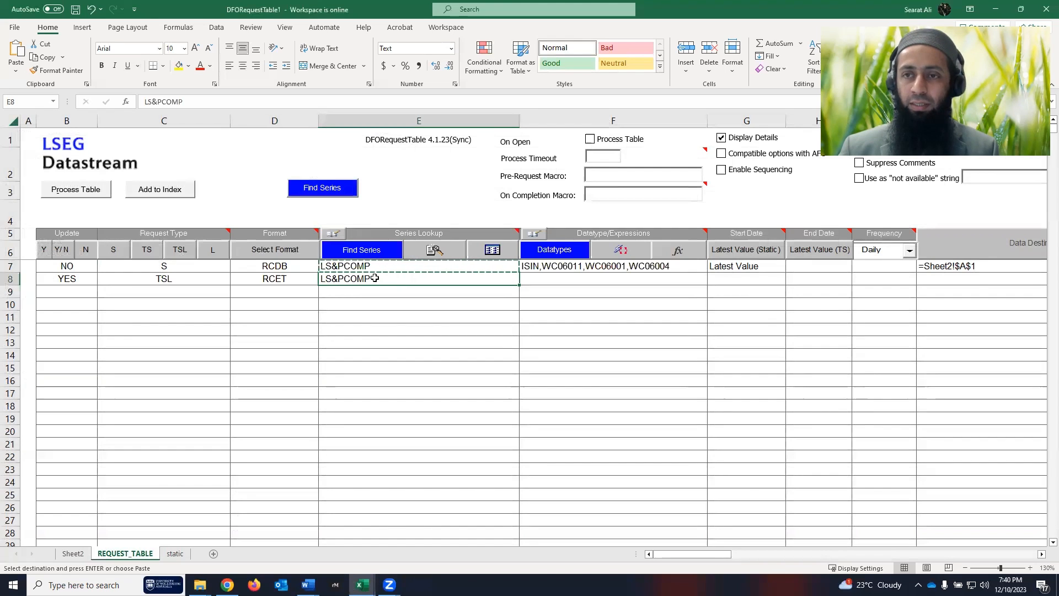
left_click(548, 278)
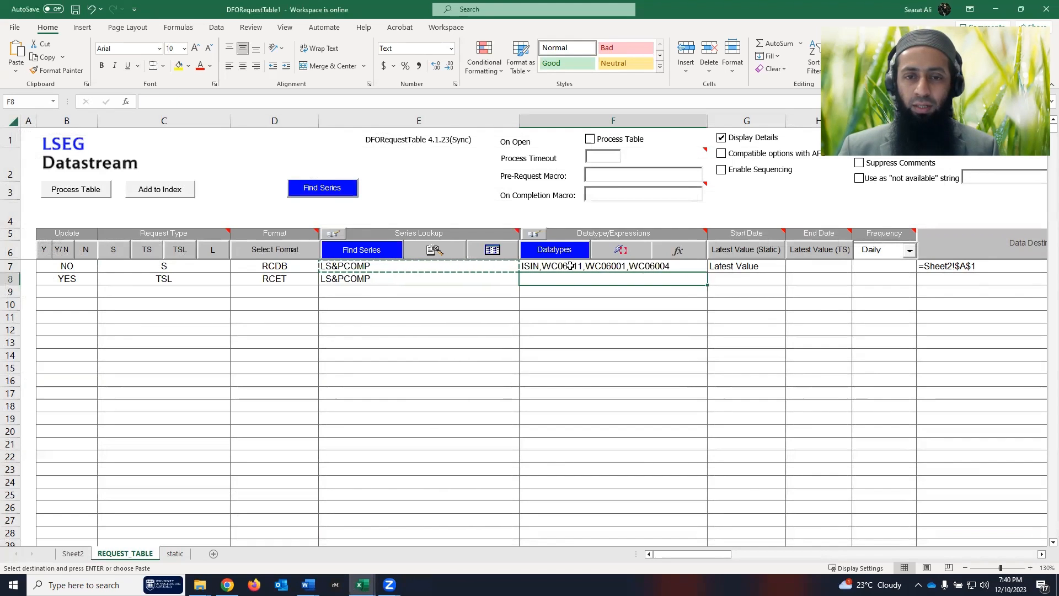
left_click(565, 250)
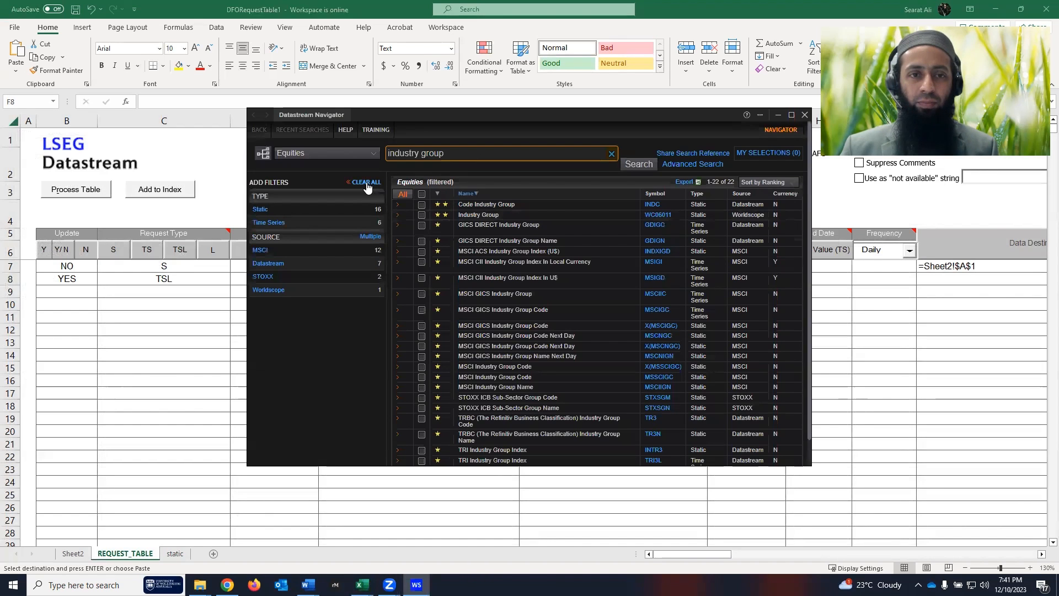
- Clear the old filters and add ESG Score (TRESGS) to the Navigator selections
left_click(366, 182)
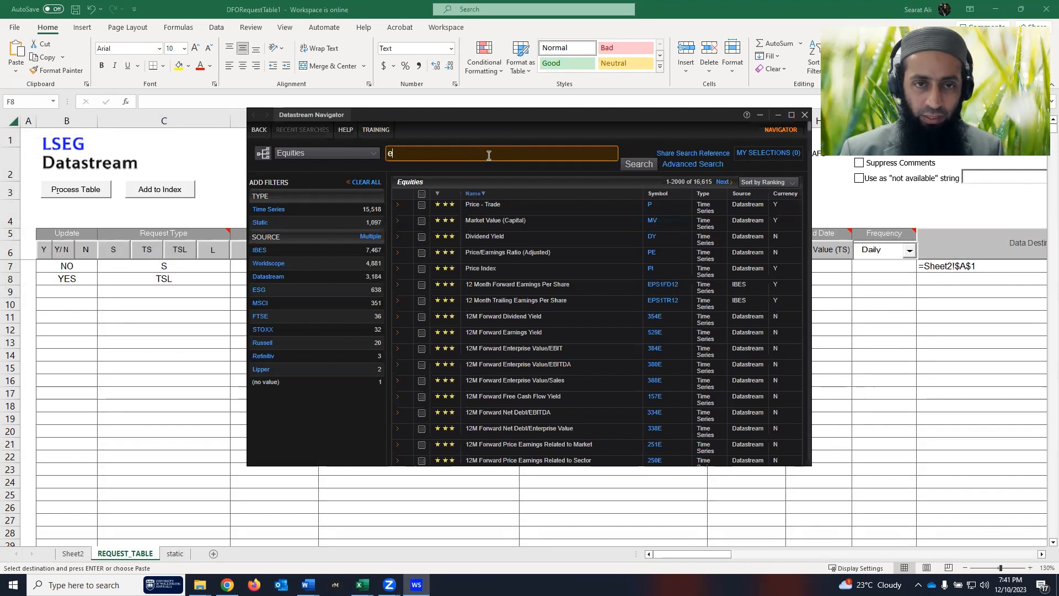
type("core")
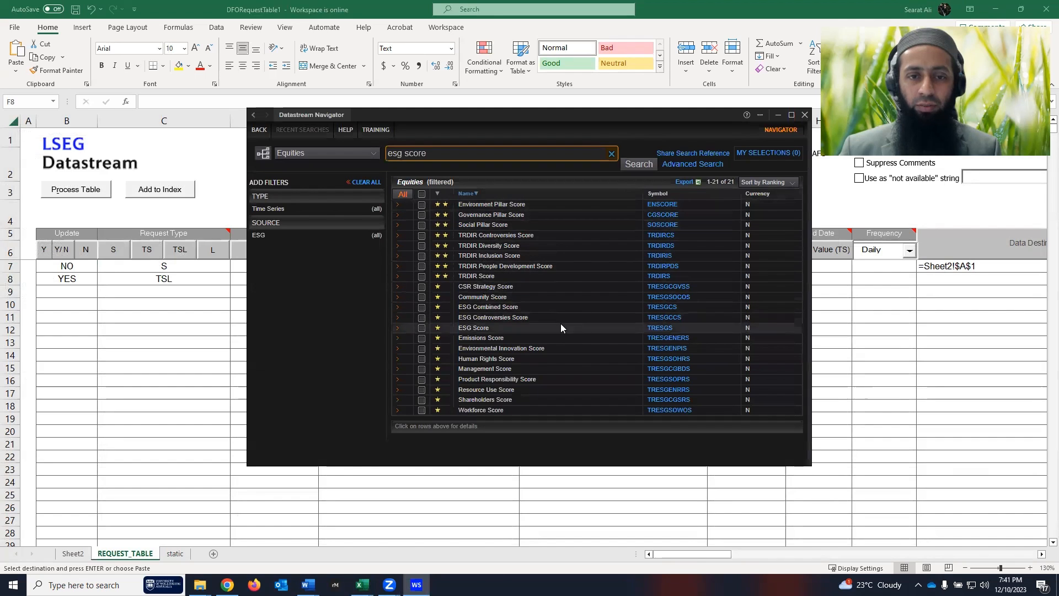
left_click(480, 329)
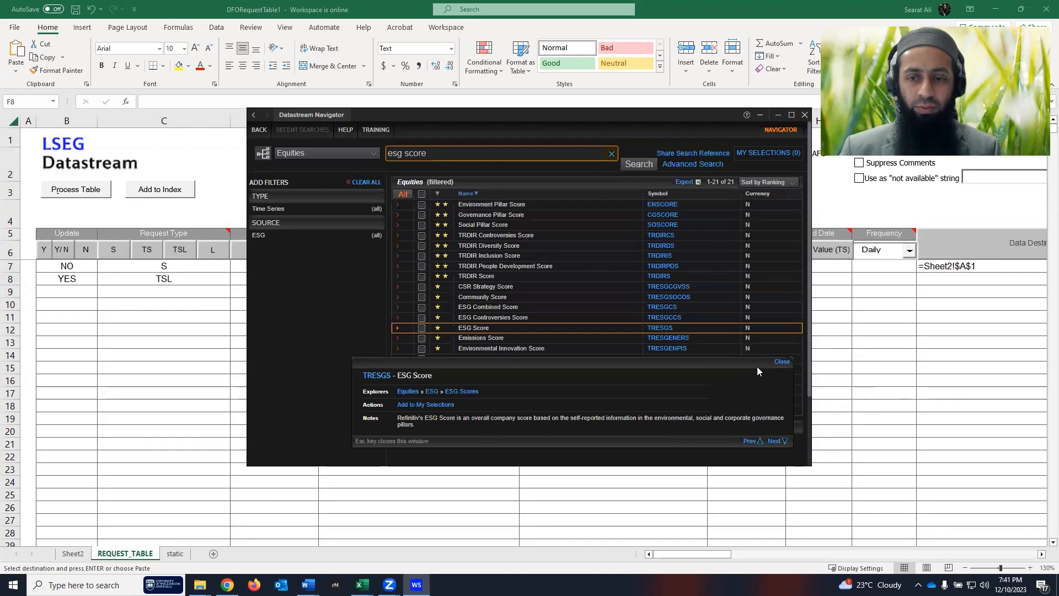
left_click(781, 361)
left_click(420, 328)
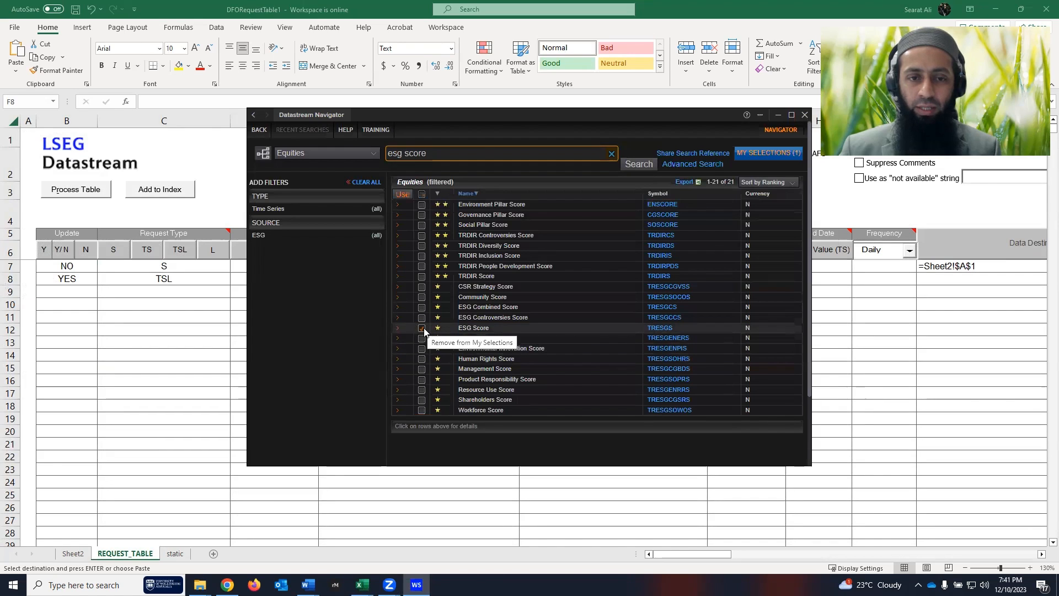
- Search Datastream Navigator for 'total assets'
left_click_drag(438, 153, 379, 160)
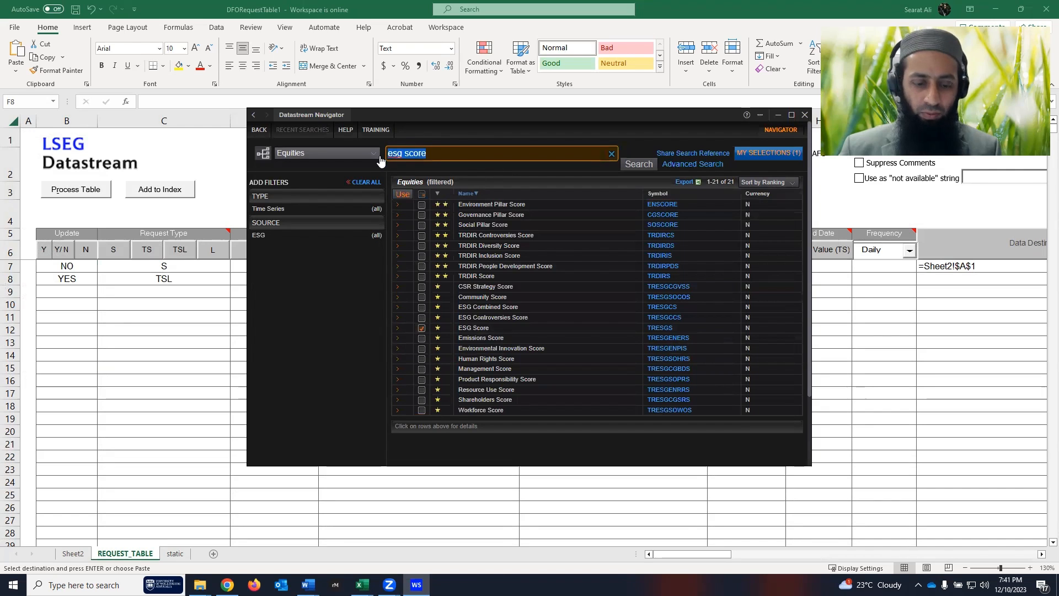
type("total assets")
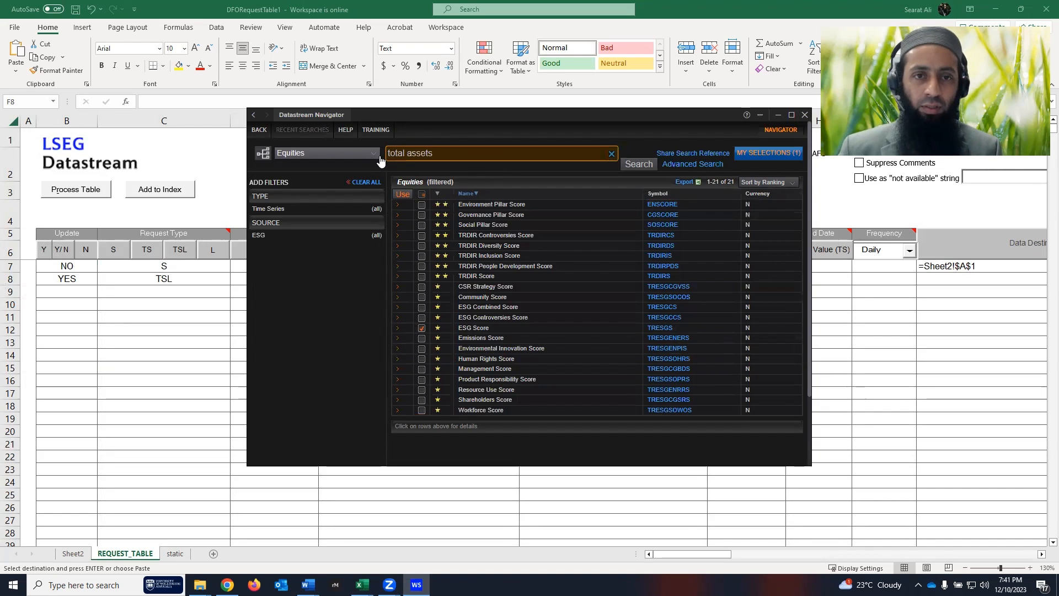
left_click(636, 164)
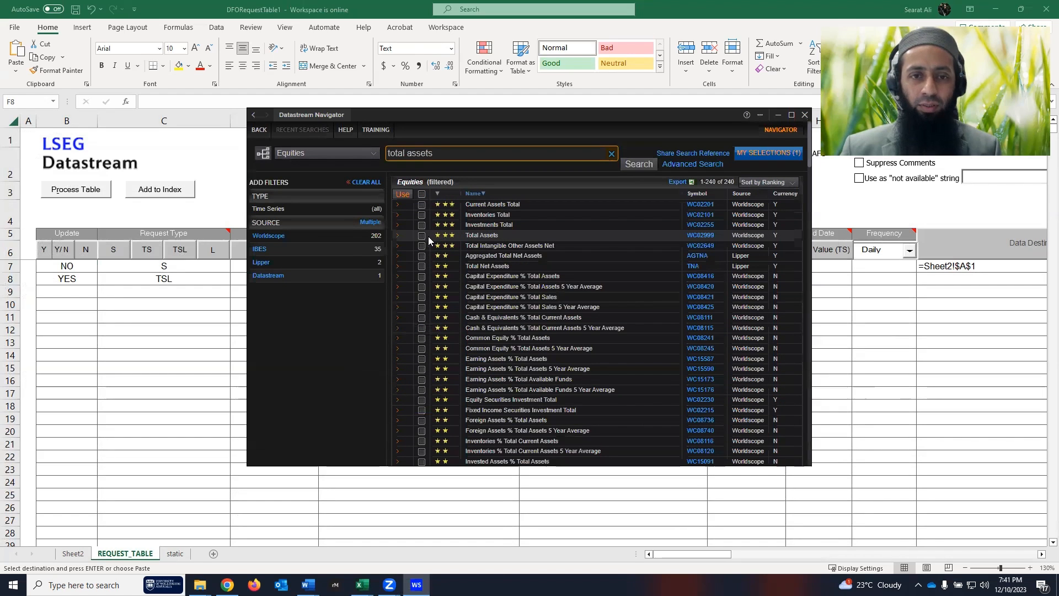
- Add Total Assets to the selections and search for 'audit committee'
left_click(422, 236)
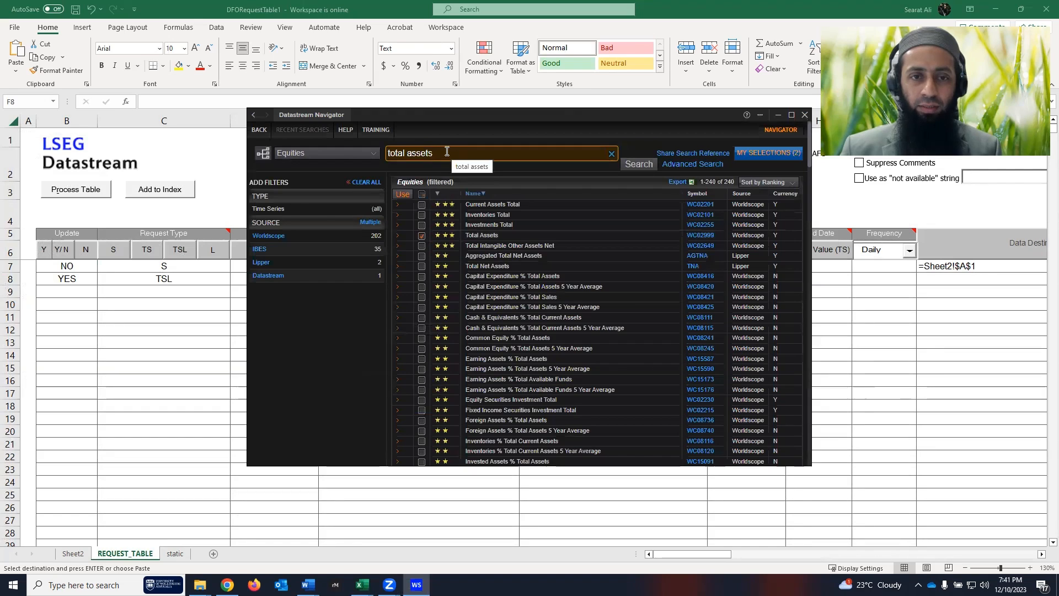
left_click_drag(451, 153, 387, 153)
type("audit committee")
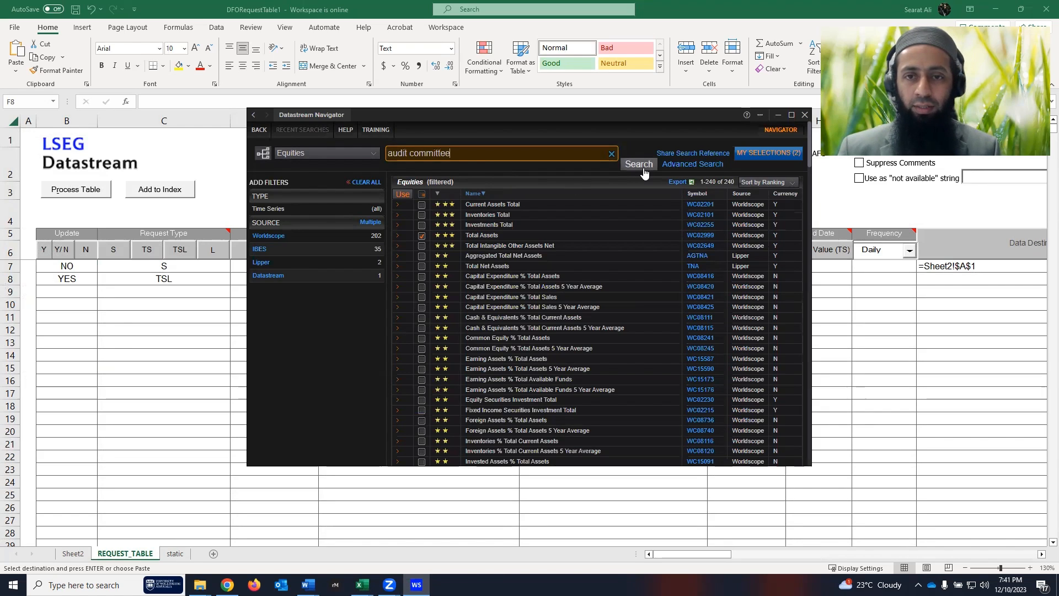
left_click(642, 167)
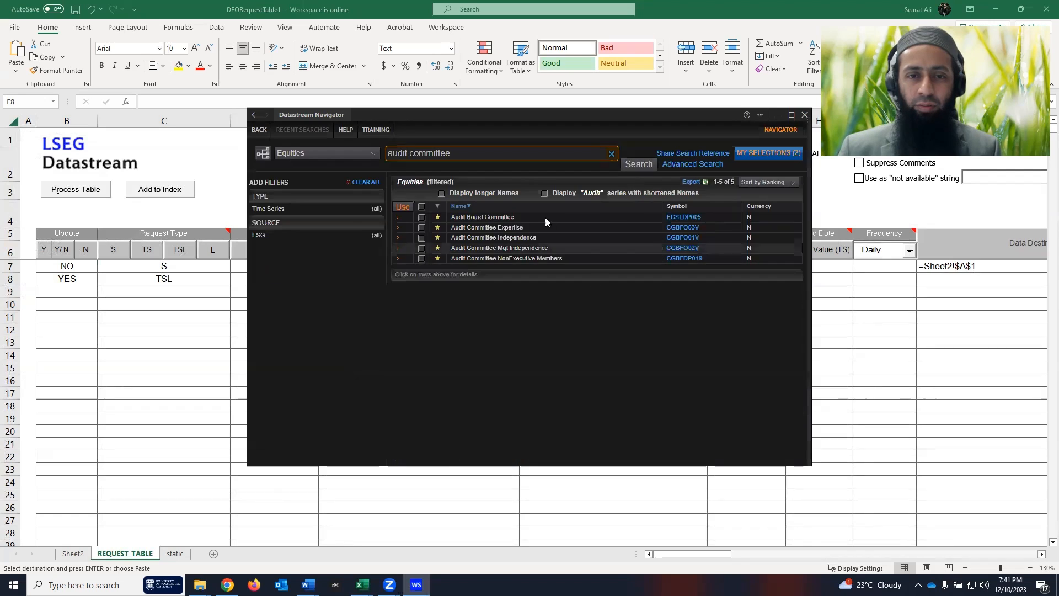
- Add Audit Board Committee and review the three selected series
left_click(496, 218)
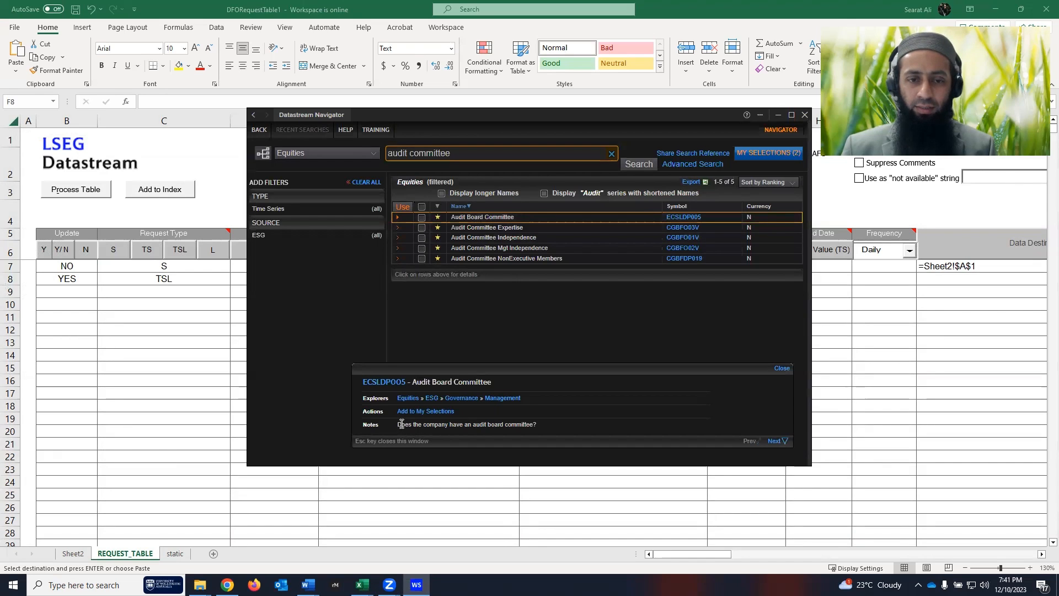
left_click_drag(420, 424, 532, 424)
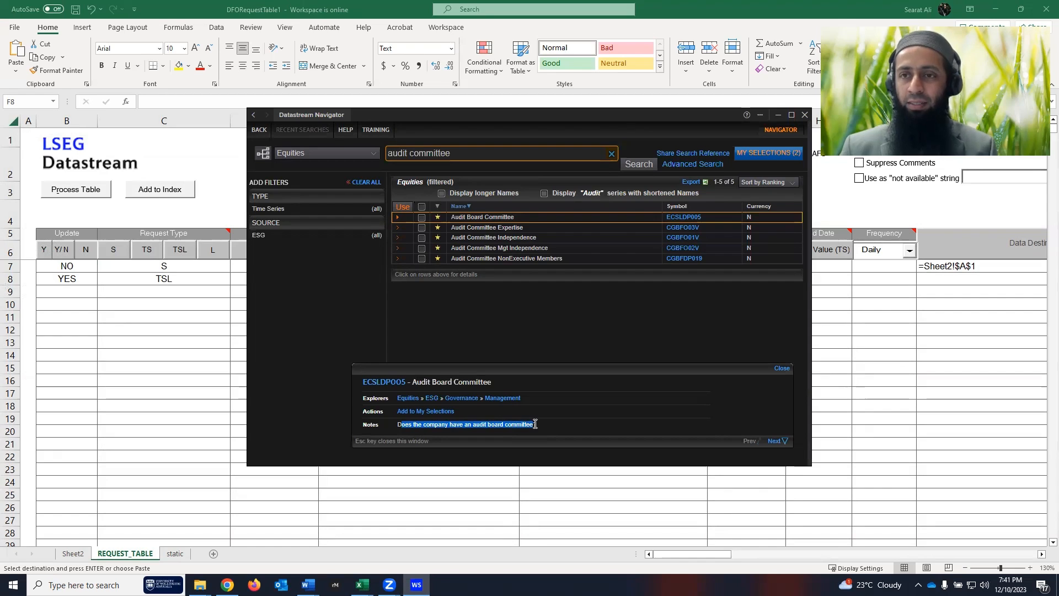
left_click(422, 218)
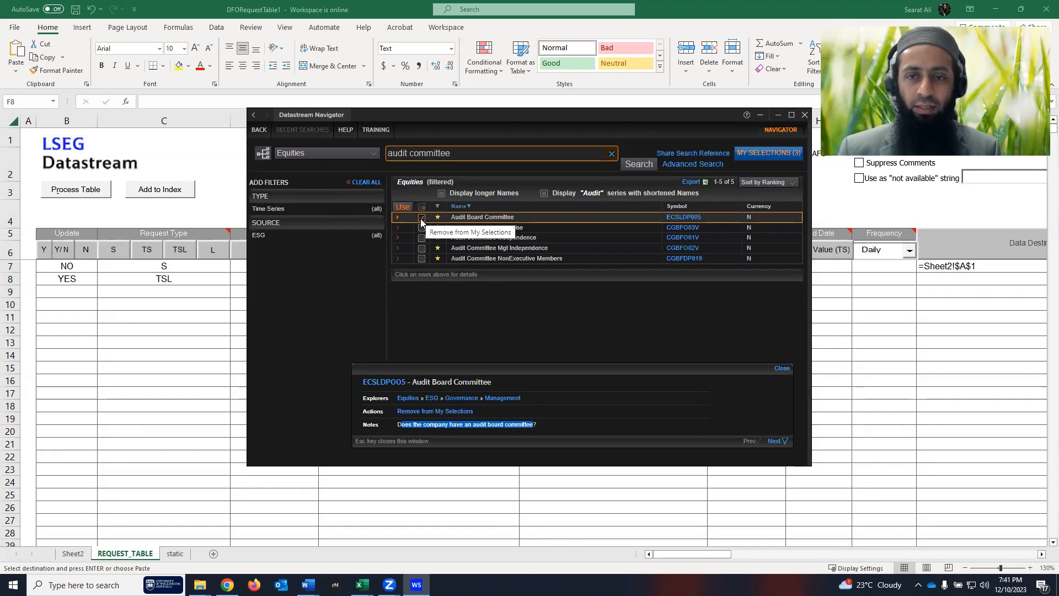
left_click(779, 154)
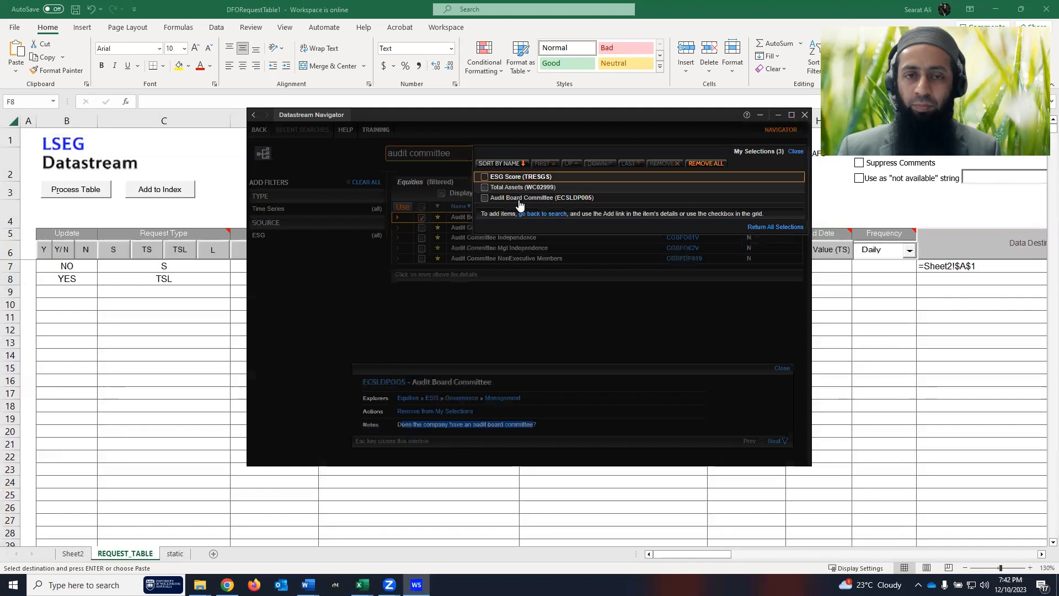
left_click(795, 152)
- Send the selected codes to F8 and append WC02003, giving TRESGS,WC02999,ECSLDP005,WC02003
left_click(402, 208)
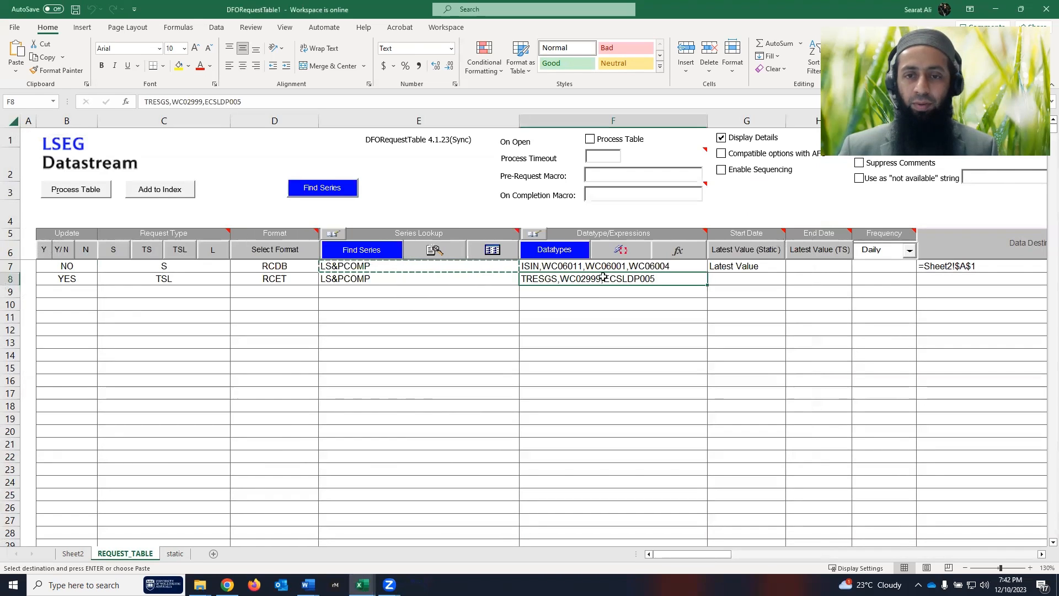
double_click(659, 280)
type(",")
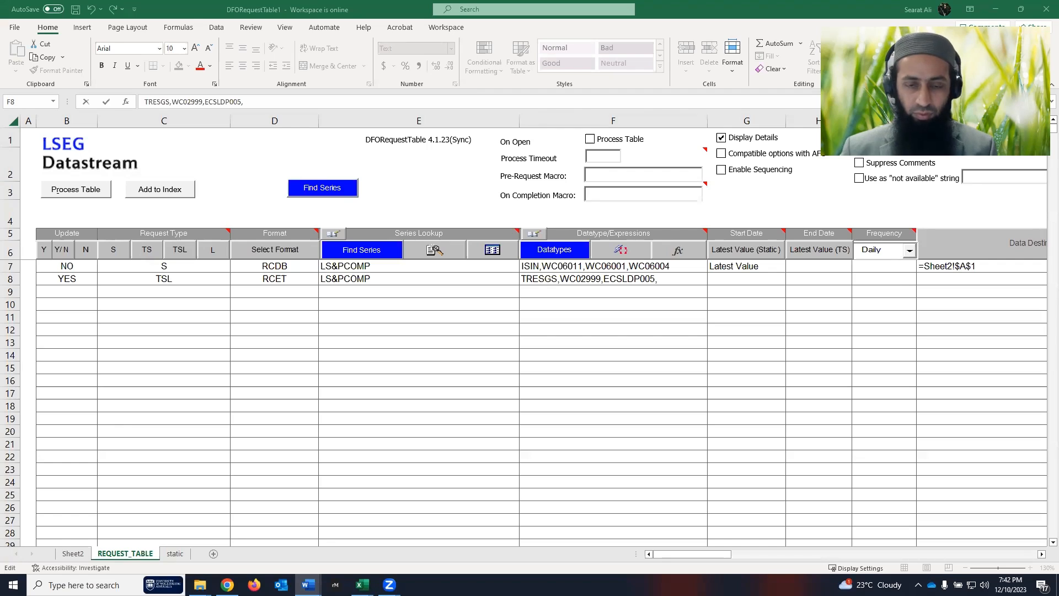
left_click(680, 278)
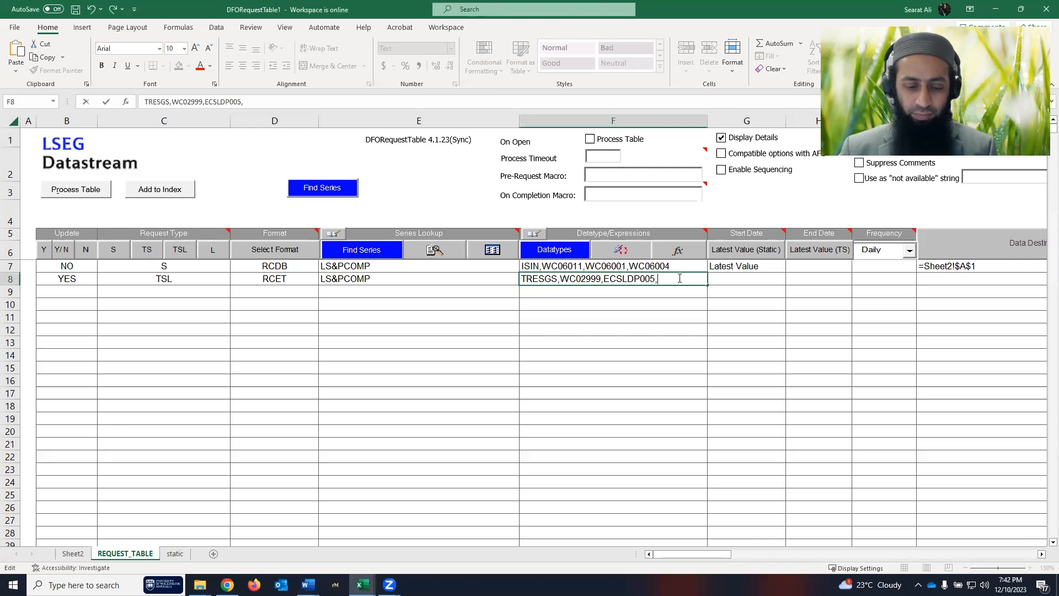
type("WC02003")
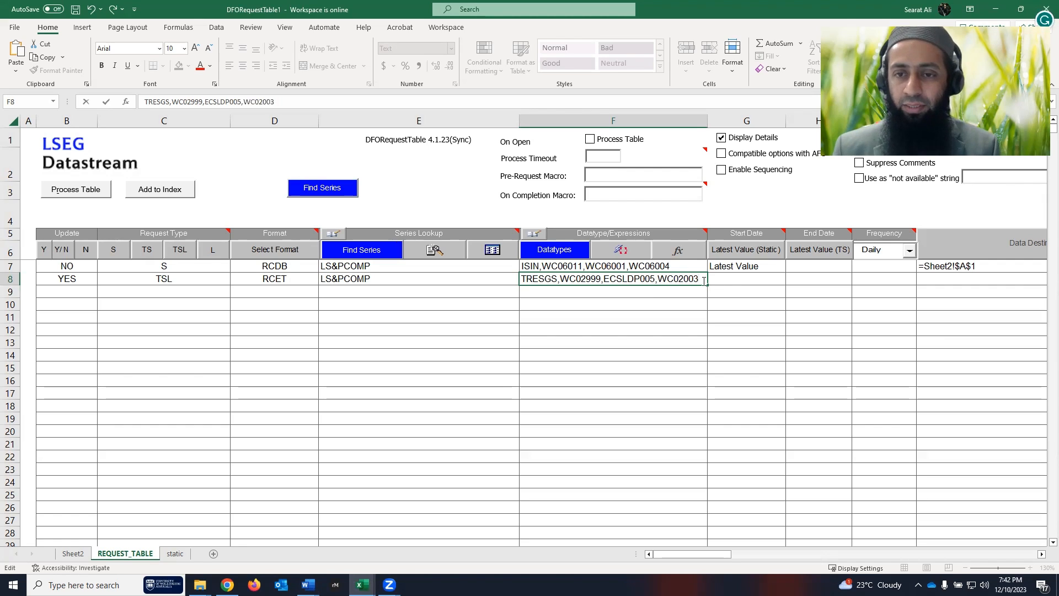
left_click(738, 281)
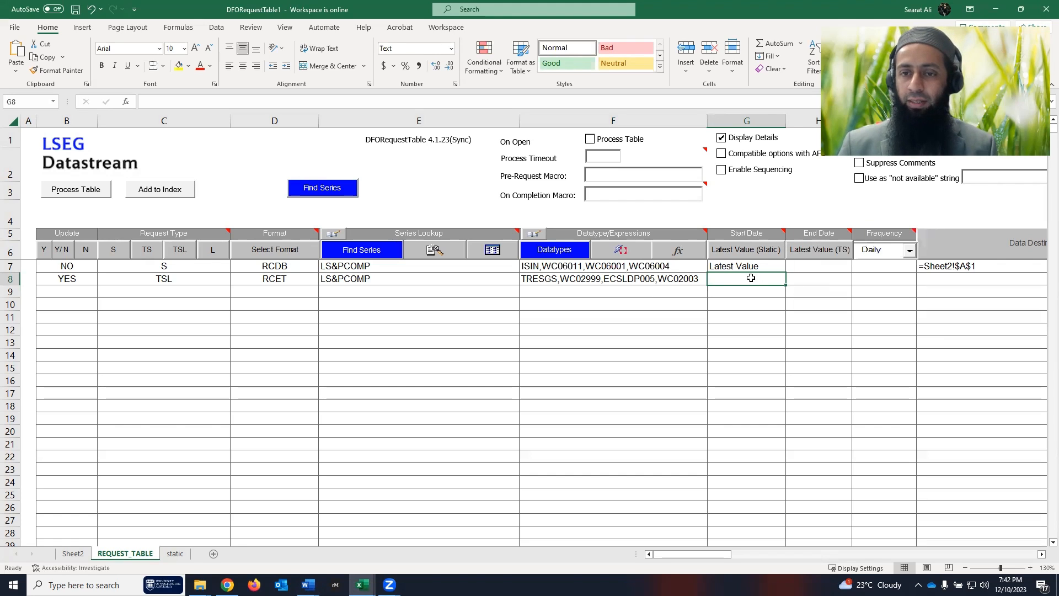
- Set row 8 to run from 2018 to 2021 at Yearly frequency
type("2018")
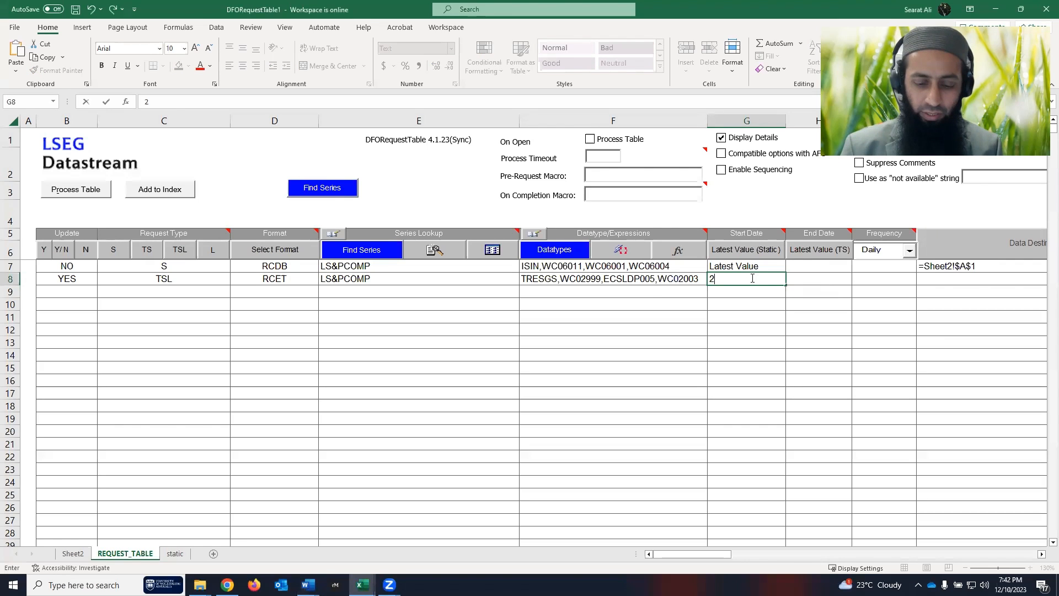
left_click(818, 279)
type("2021")
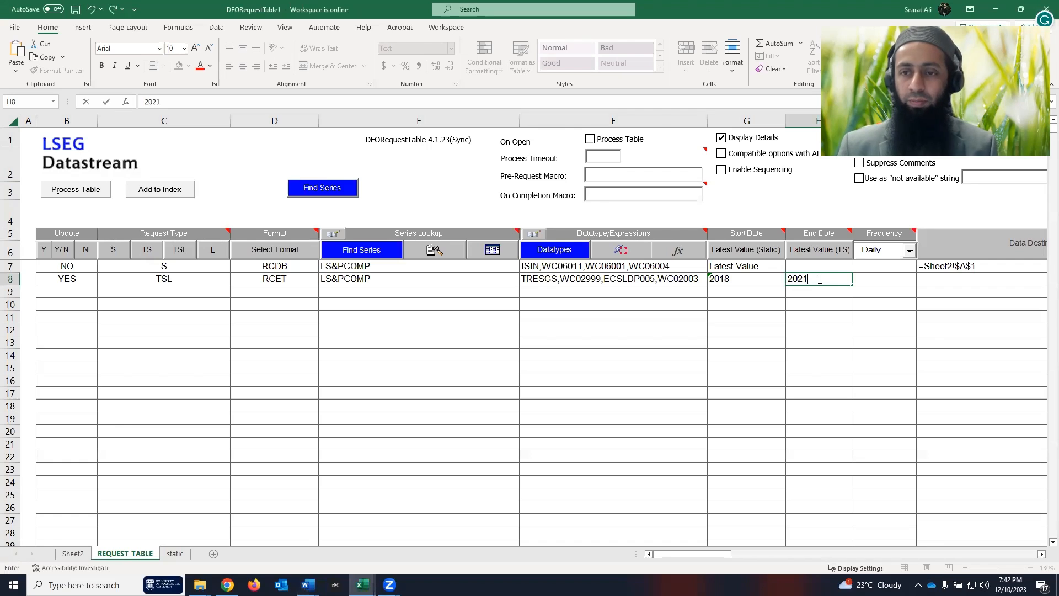
left_click(873, 277)
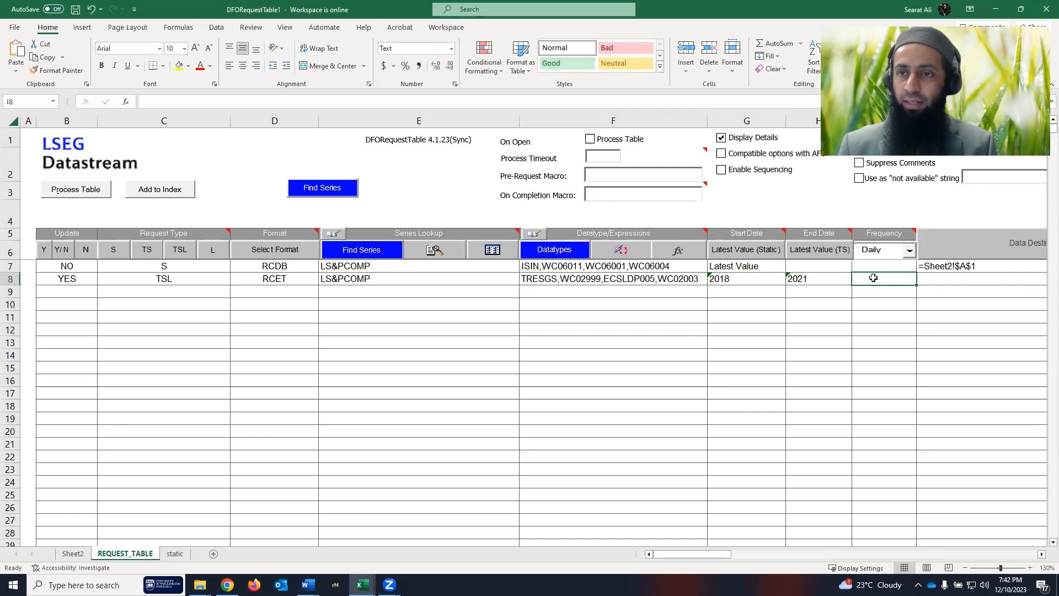
left_click(908, 252)
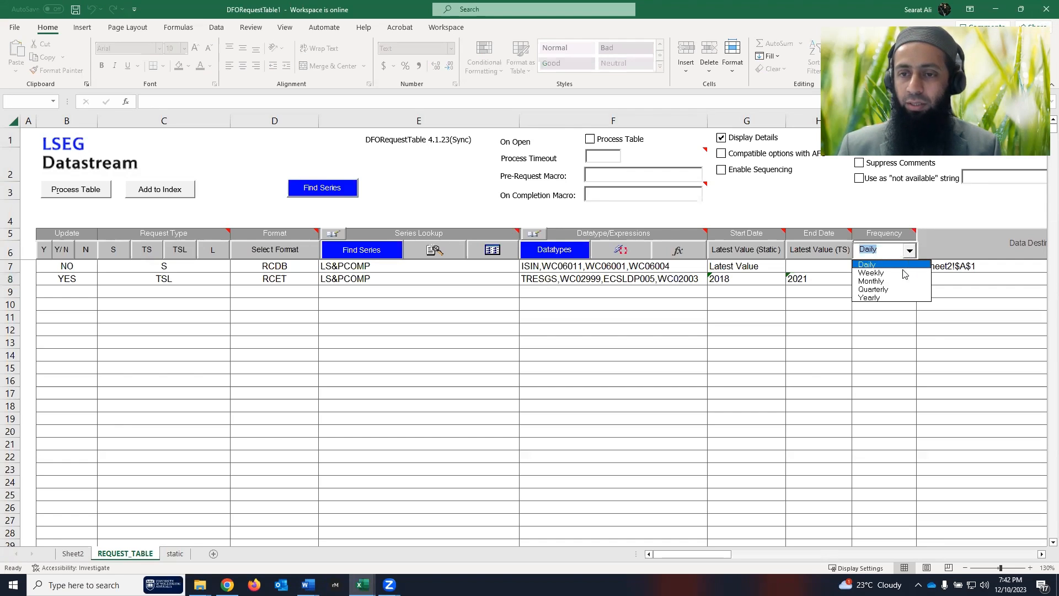
left_click(885, 297)
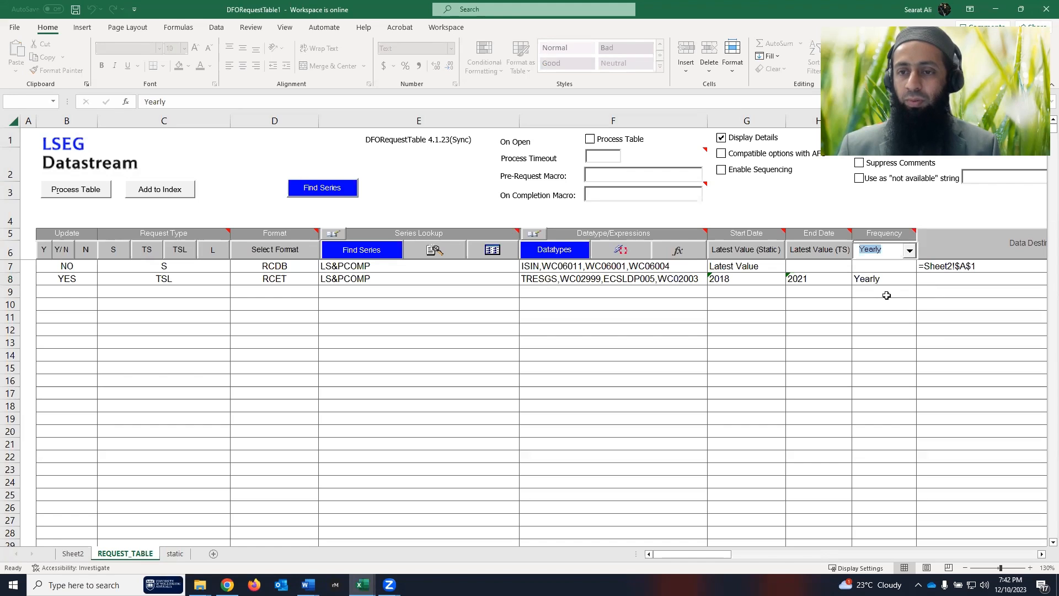
left_click(944, 280)
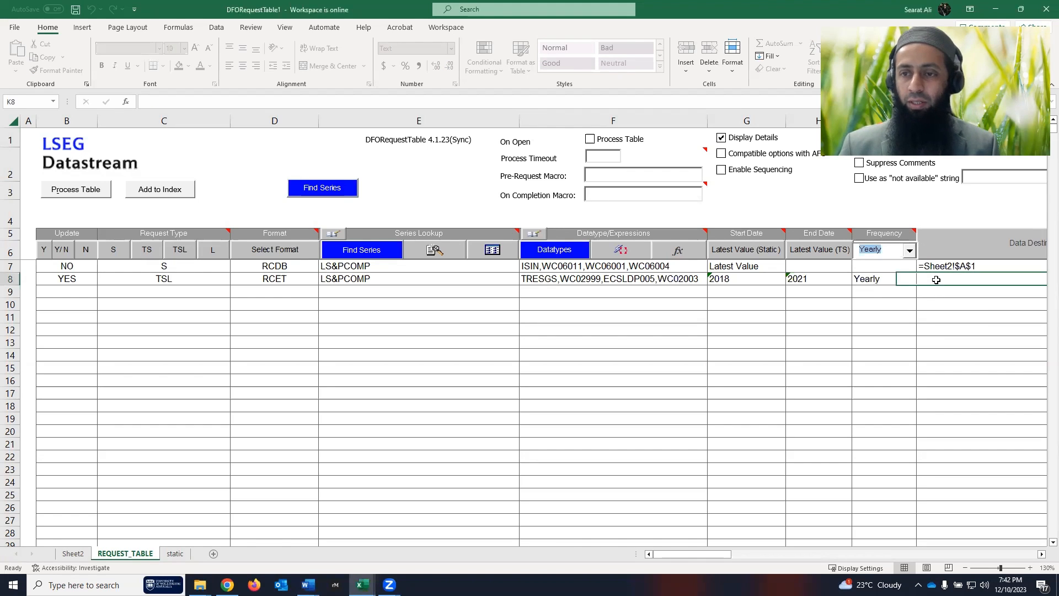
- Add a new sheet named 'time series'
left_click(214, 554)
double_click(189, 553)
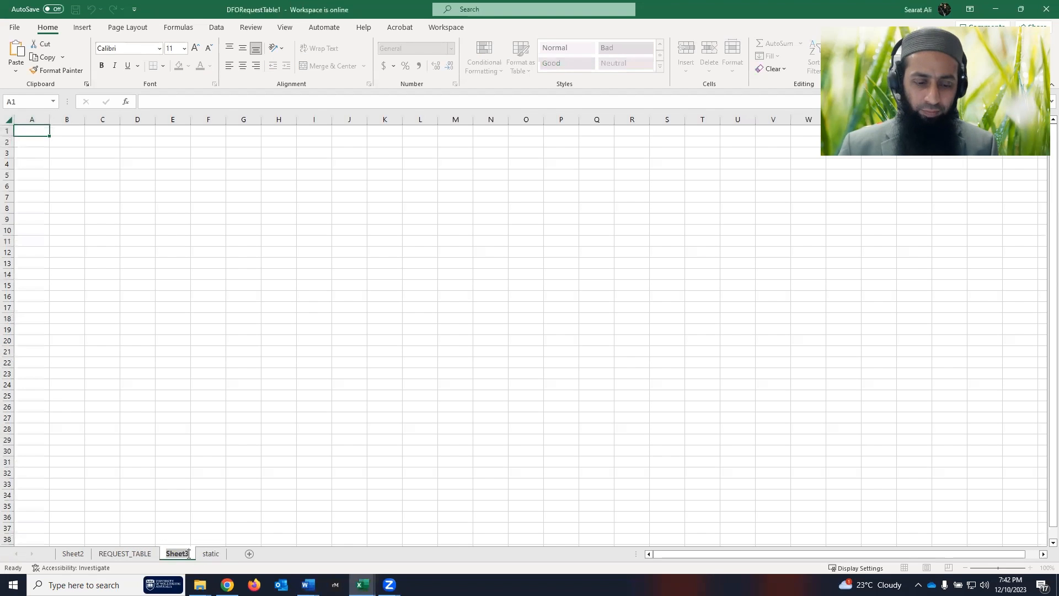
type("time series")
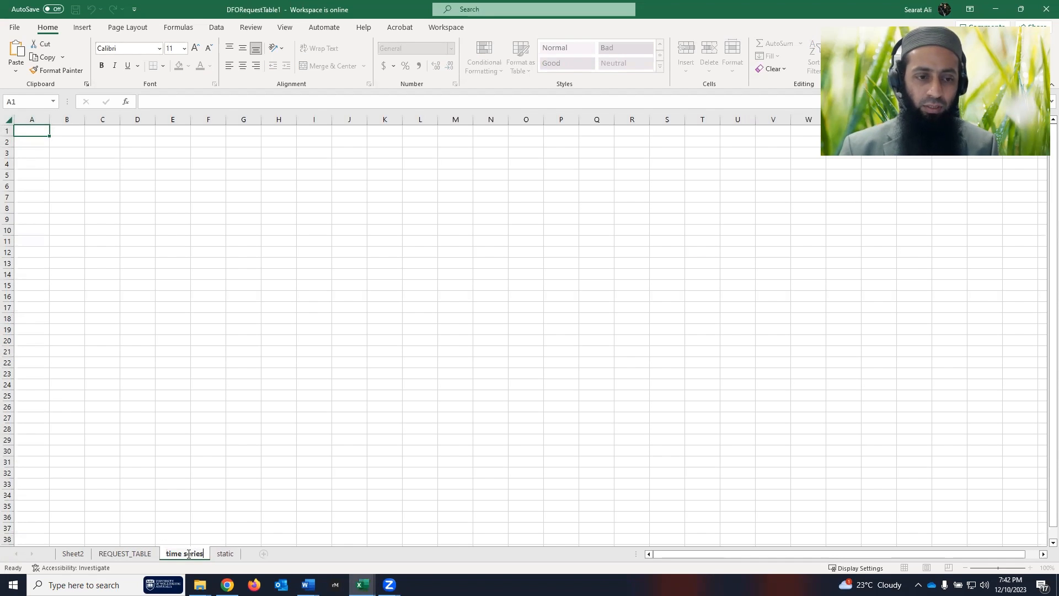
key("Return")
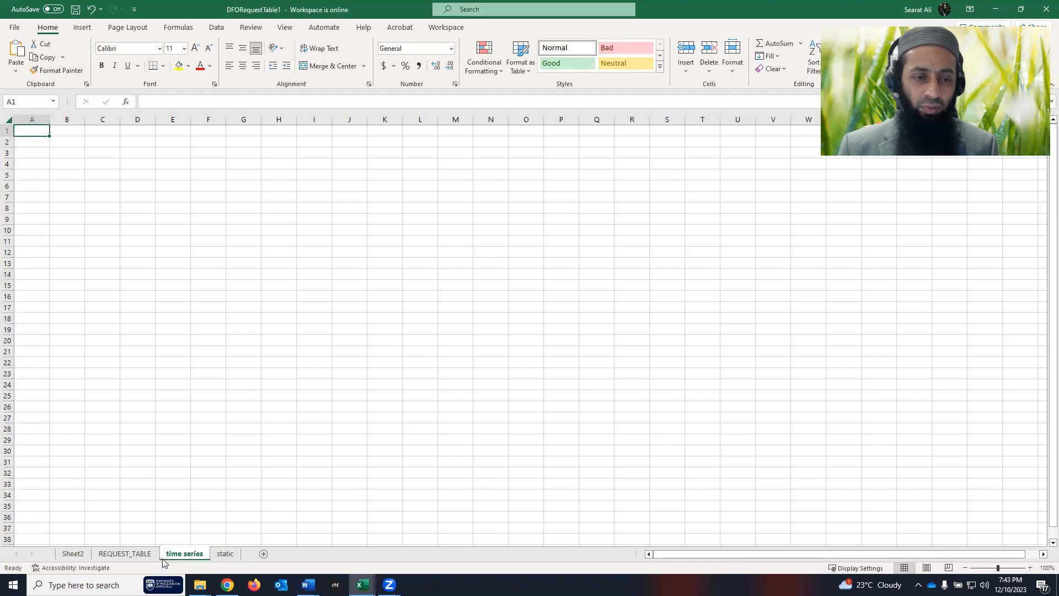
- Point row 8's output to 'time series'!A1 and process the request table
left_click(123, 554)
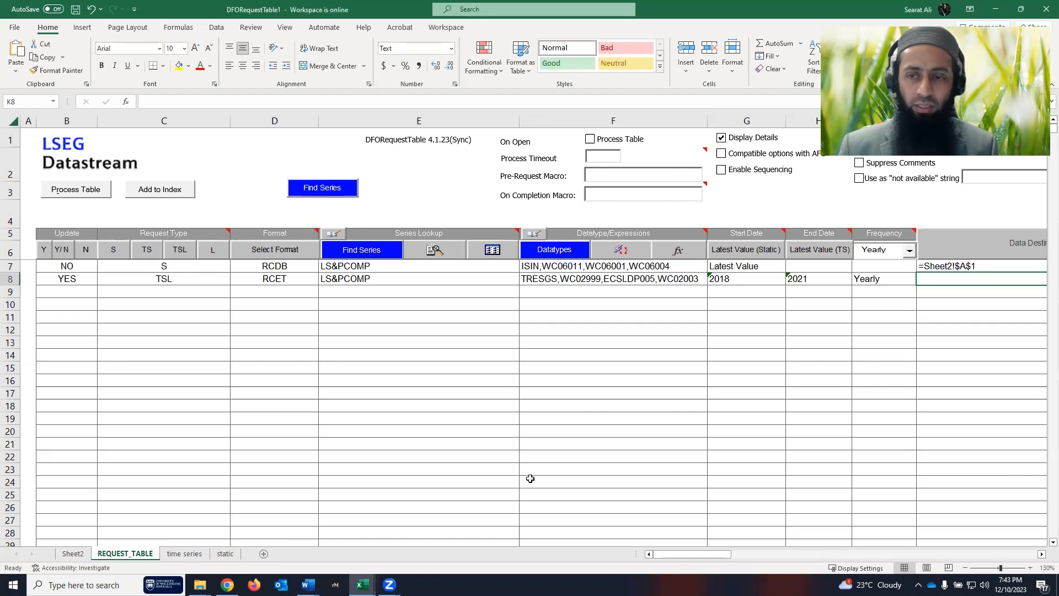
left_click(996, 240)
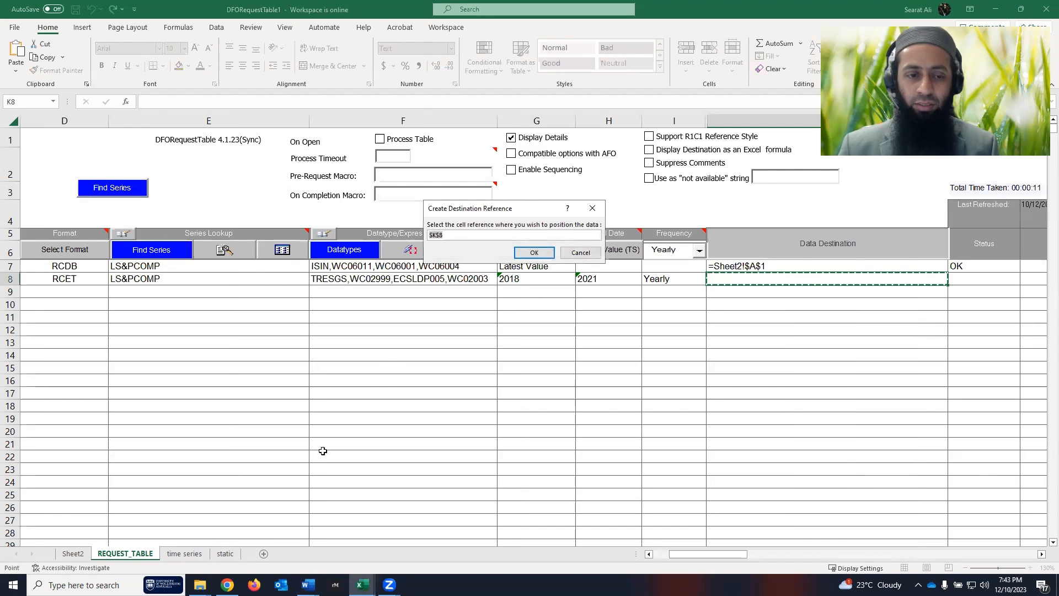
left_click(199, 554)
left_click(32, 131)
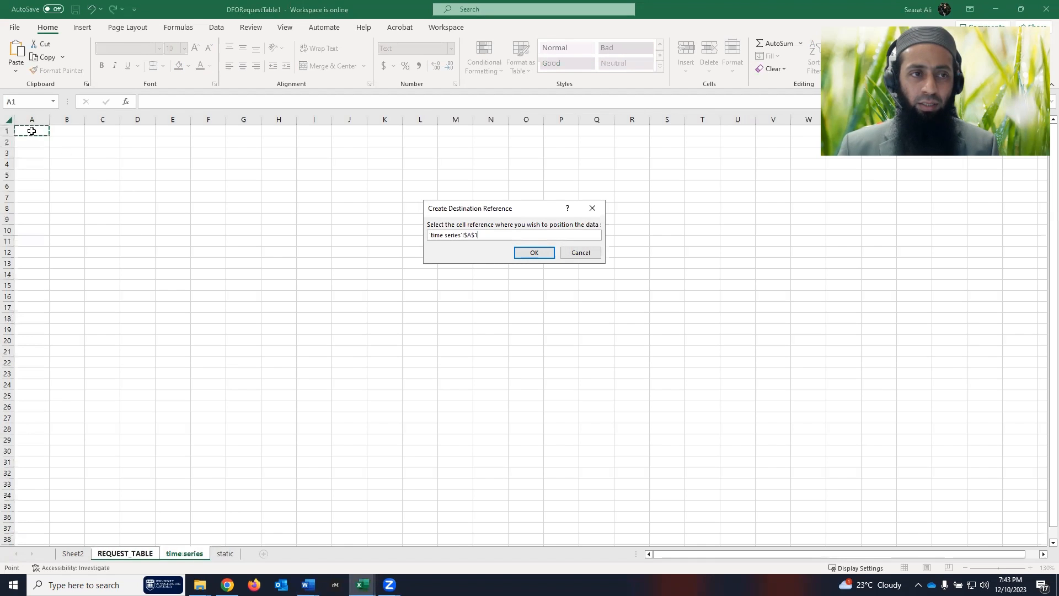
left_click(533, 252)
left_click_drag(712, 557, 664, 553)
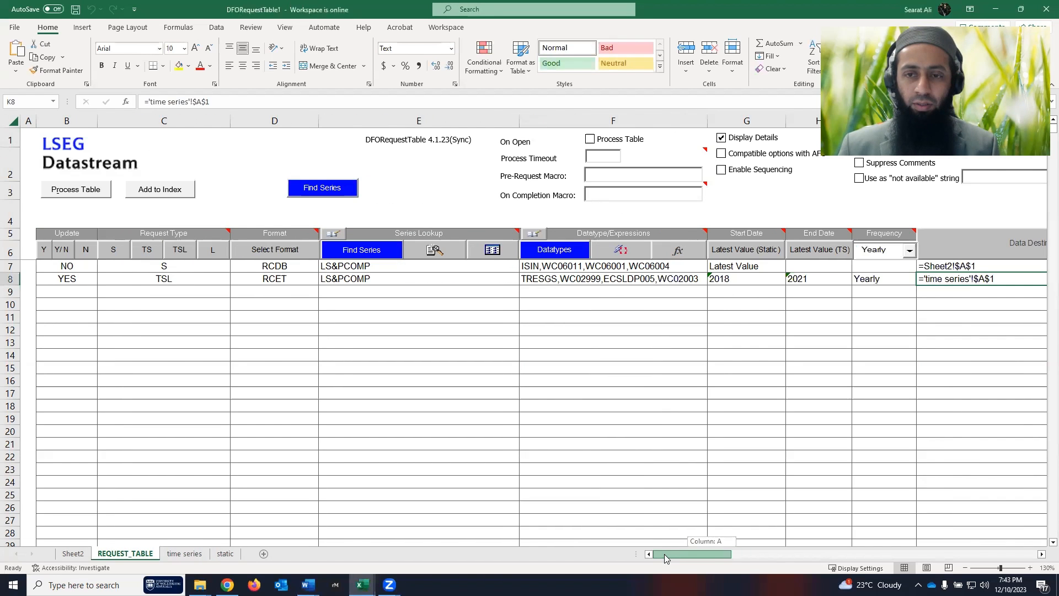
left_click(77, 190)
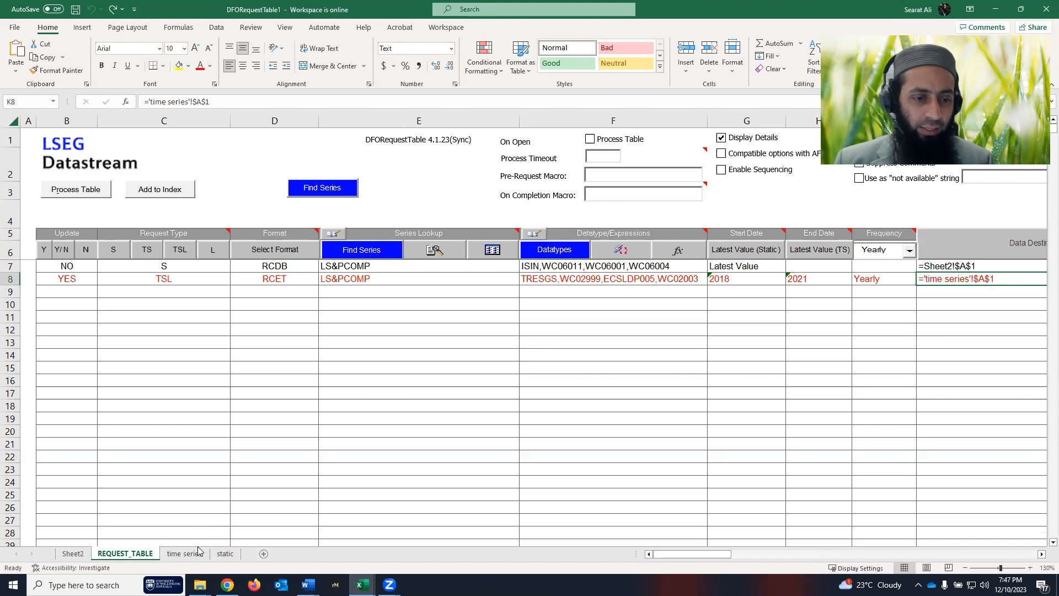
- Autofit column A on the time series sheet and review the names and 2018–2021 headings
left_click(185, 554)
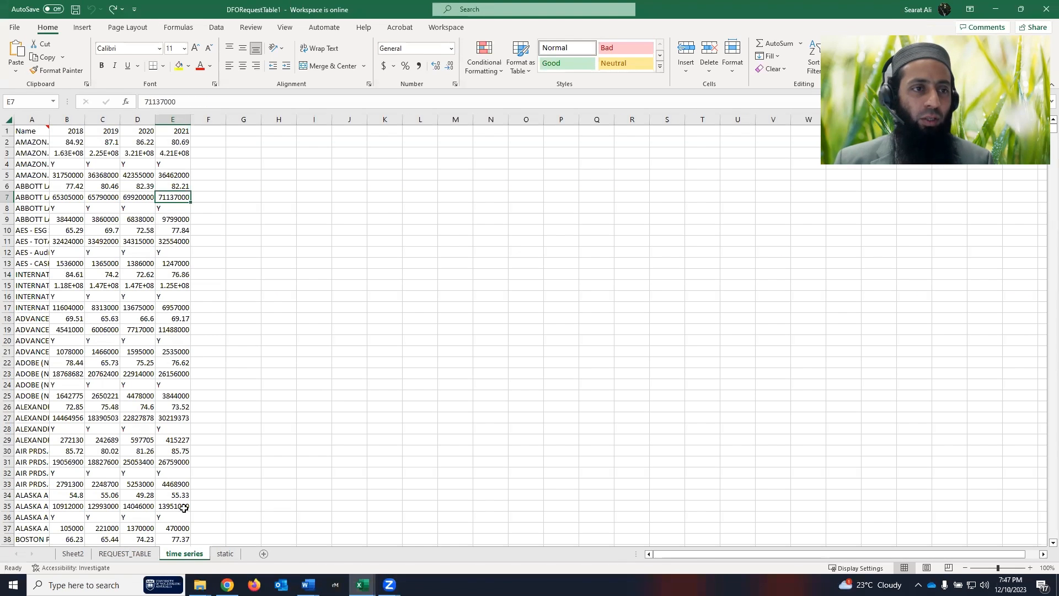
double_click(49, 118)
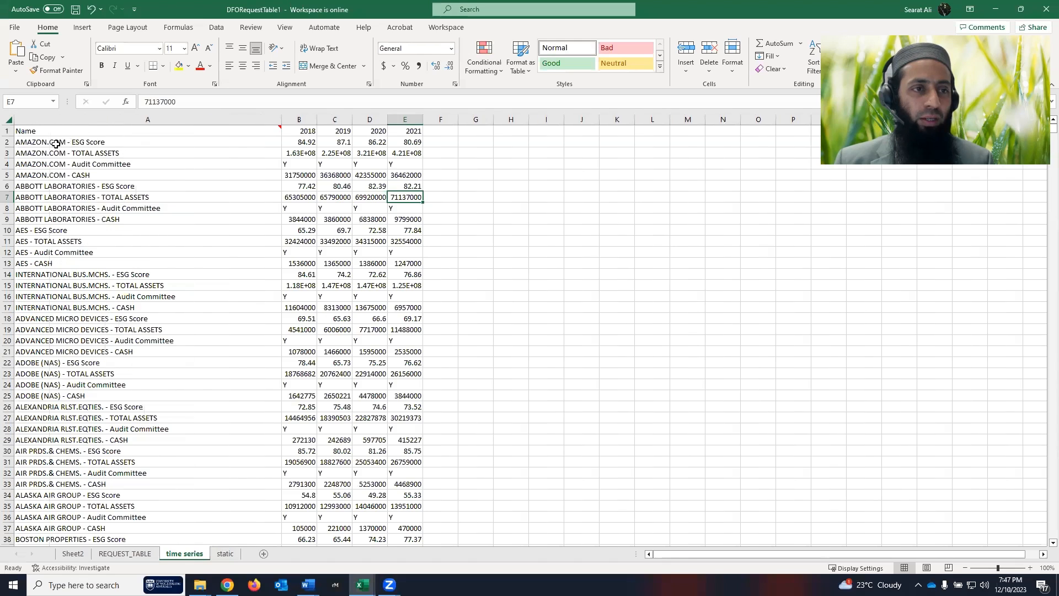
left_click_drag(54, 142, 77, 219)
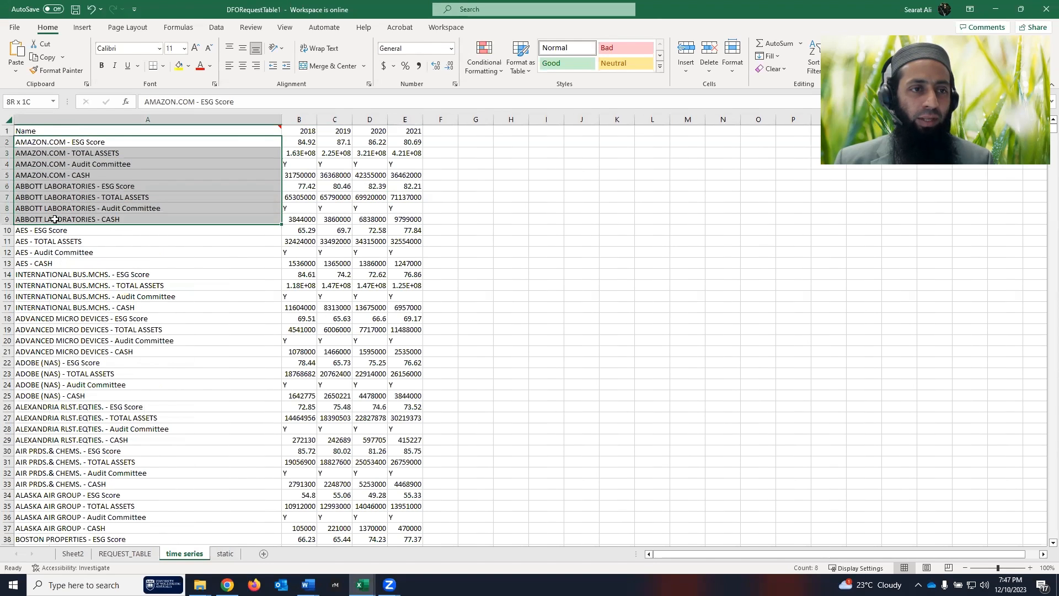
left_click(295, 129)
left_click_drag(295, 129, 389, 135)
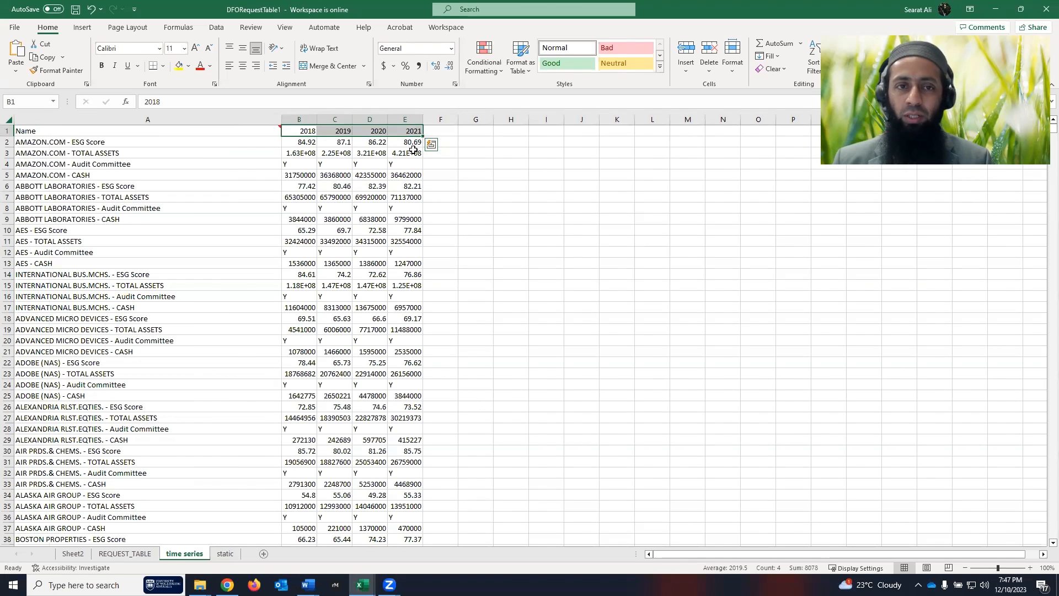
left_click(131, 554)
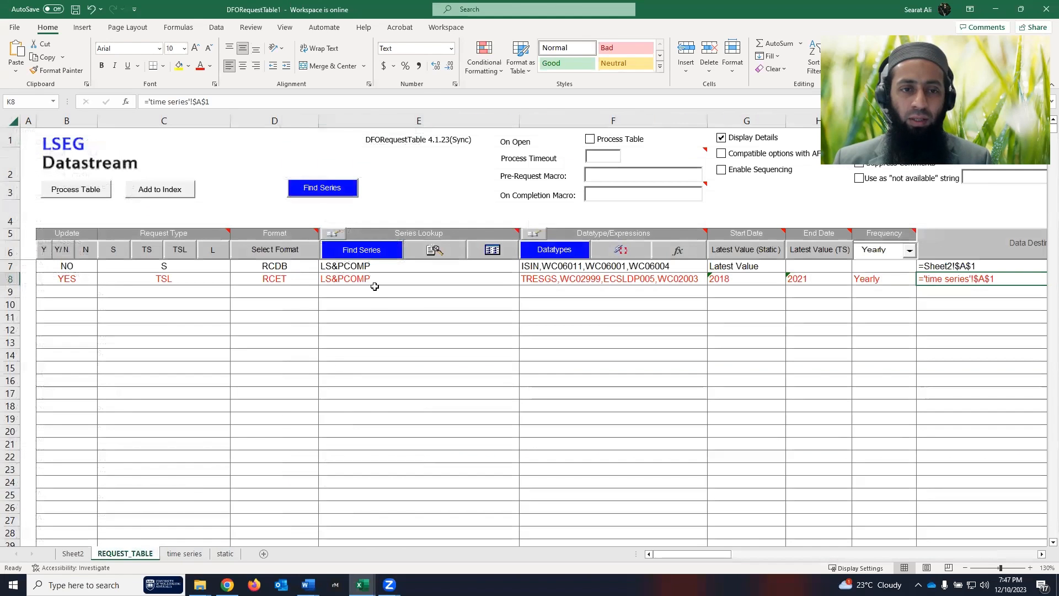
- Change row 8's format to RCNKTM with expression titles, metadata hyperlinks and display codes
left_click(374, 279)
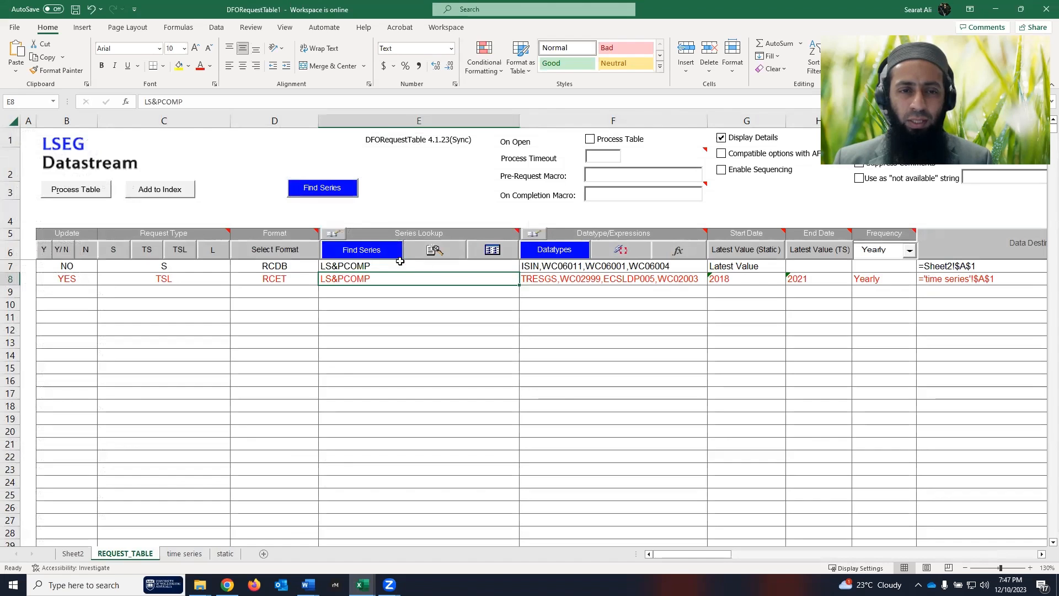
left_click(273, 279)
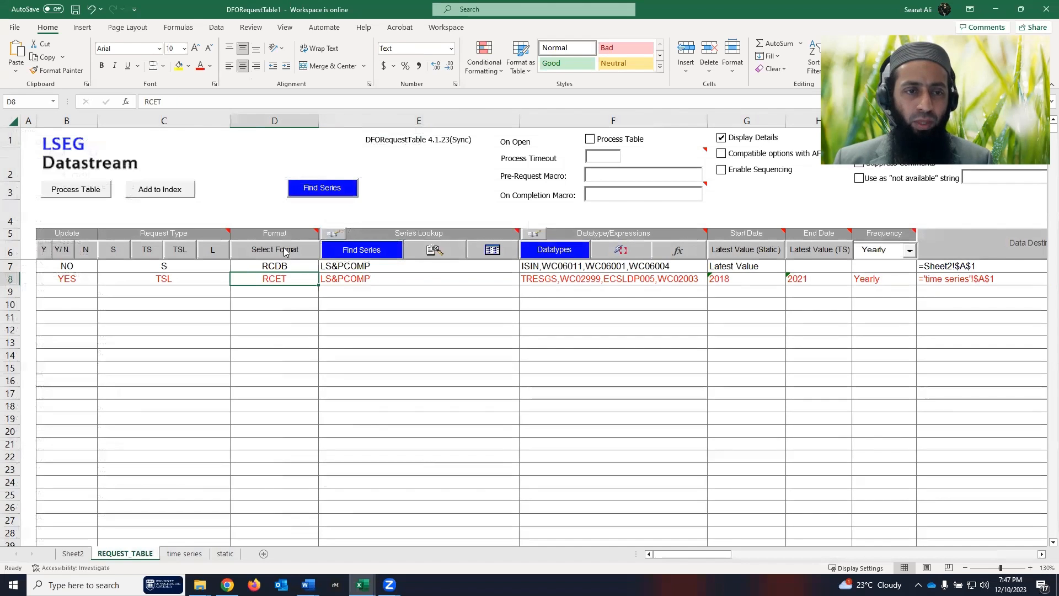
left_click(335, 255)
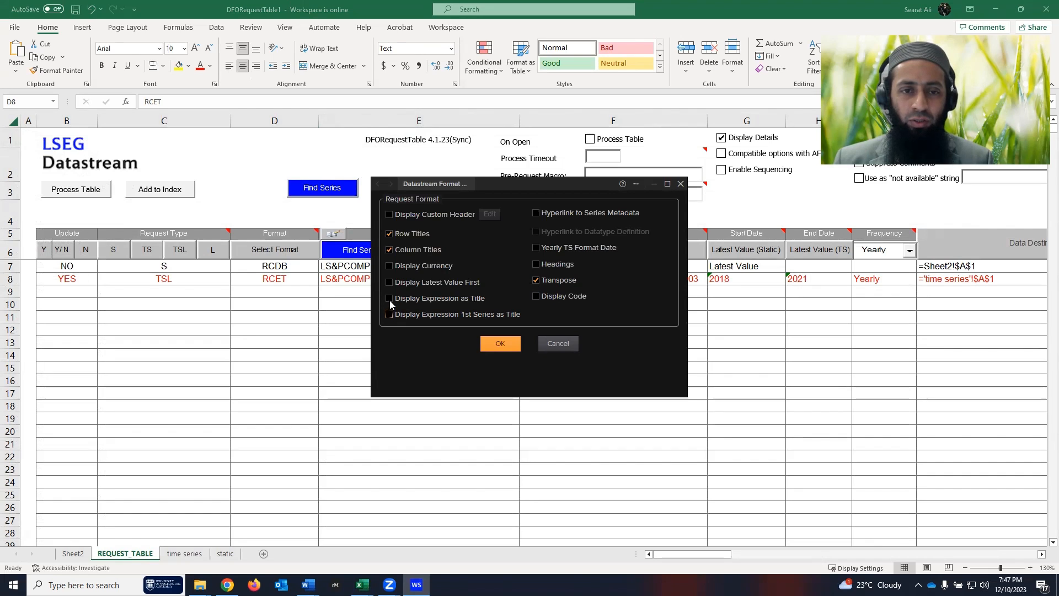
left_click(390, 298)
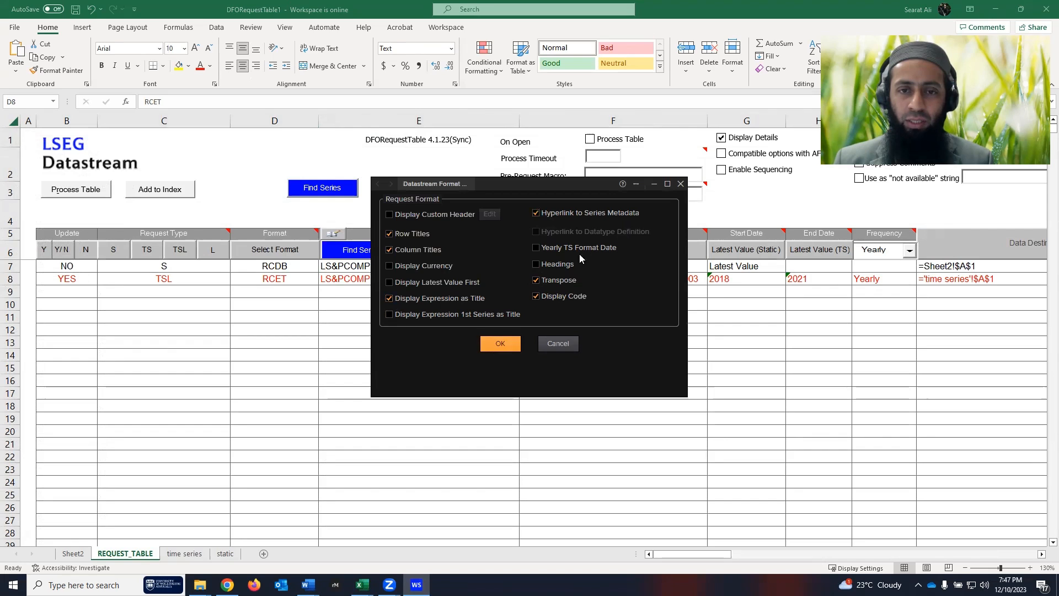
left_click(500, 344)
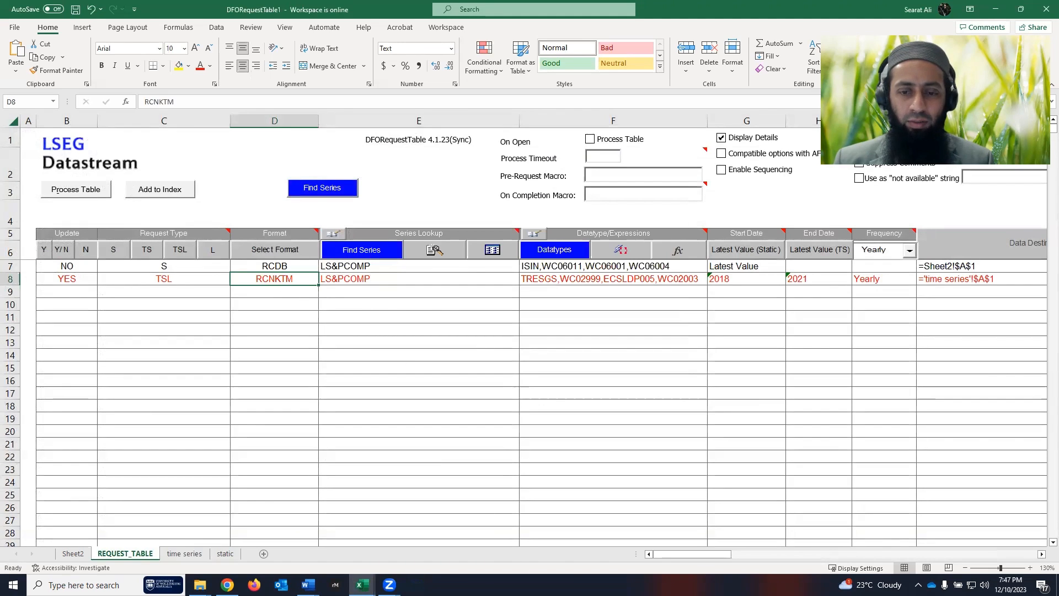
left_click_drag(700, 554, 746, 552)
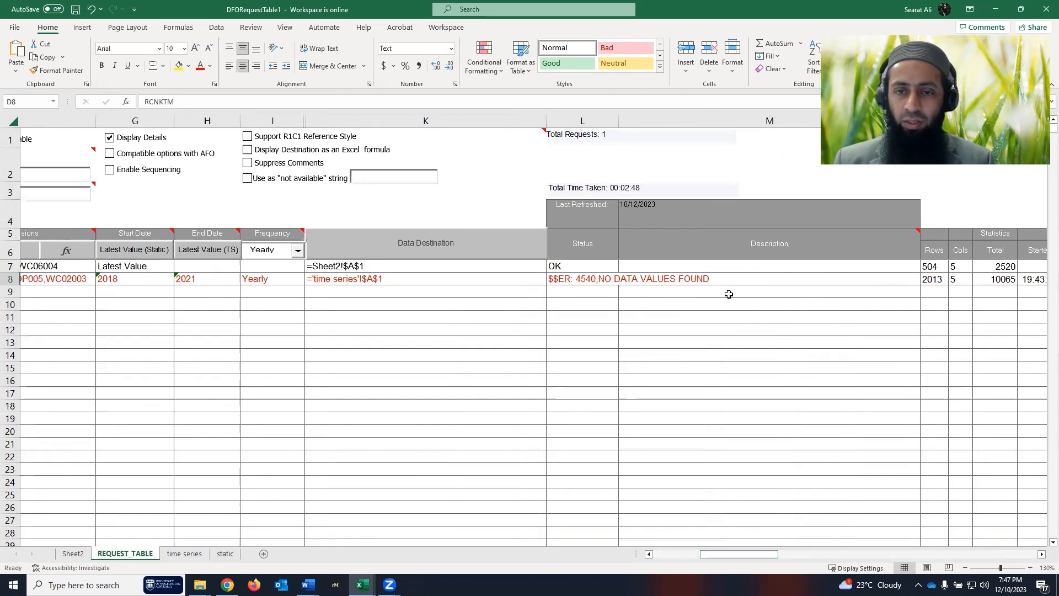
- Clear row 8's Data Destination in K8 and reprocess the table to output to a new Sheet4
left_click(445, 281)
key("BackSpace")
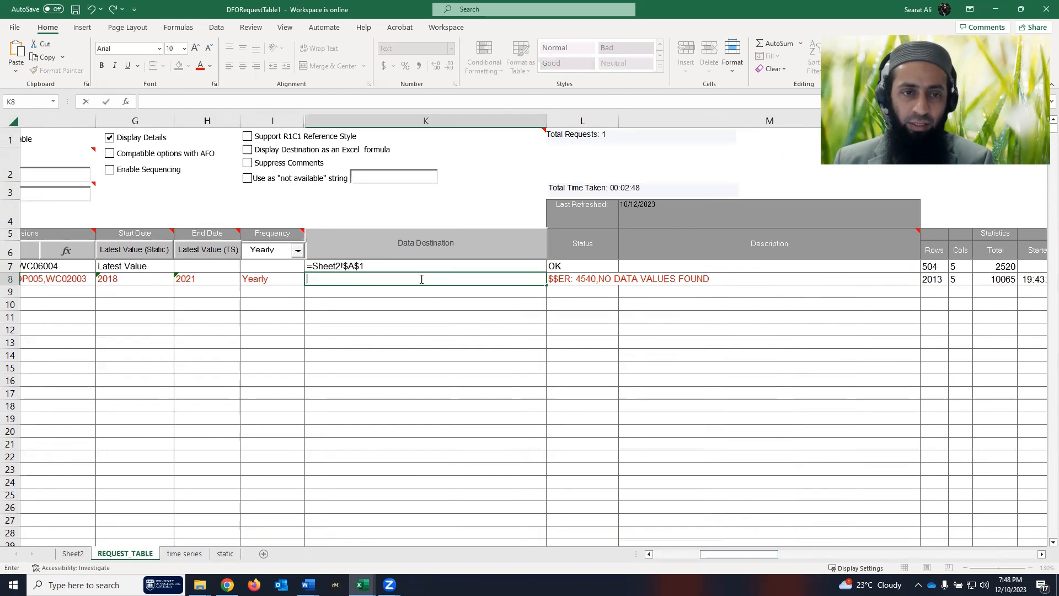
left_click_drag(729, 553, 667, 553)
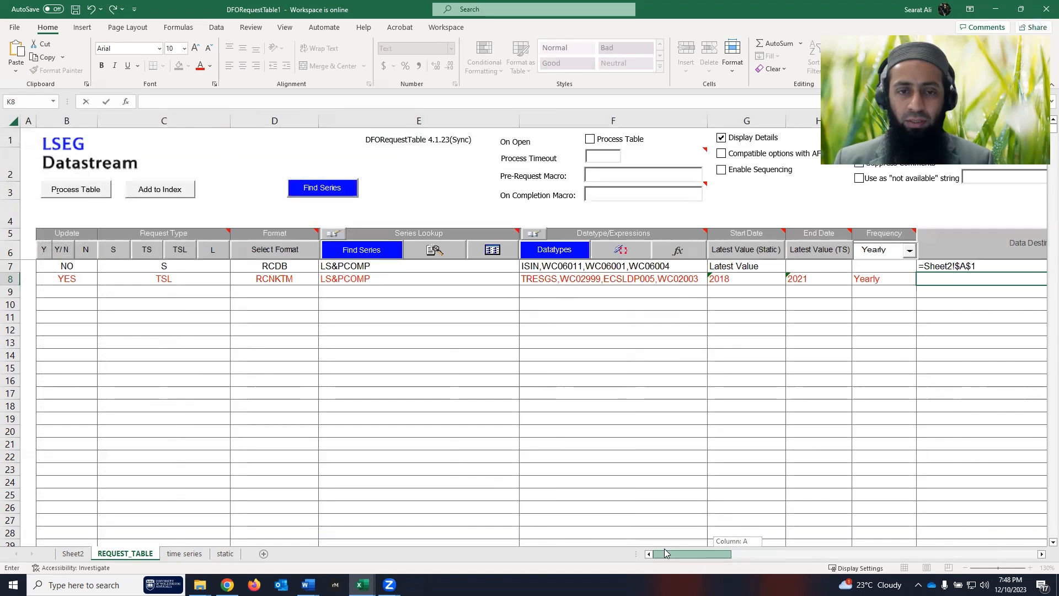
left_click(83, 193)
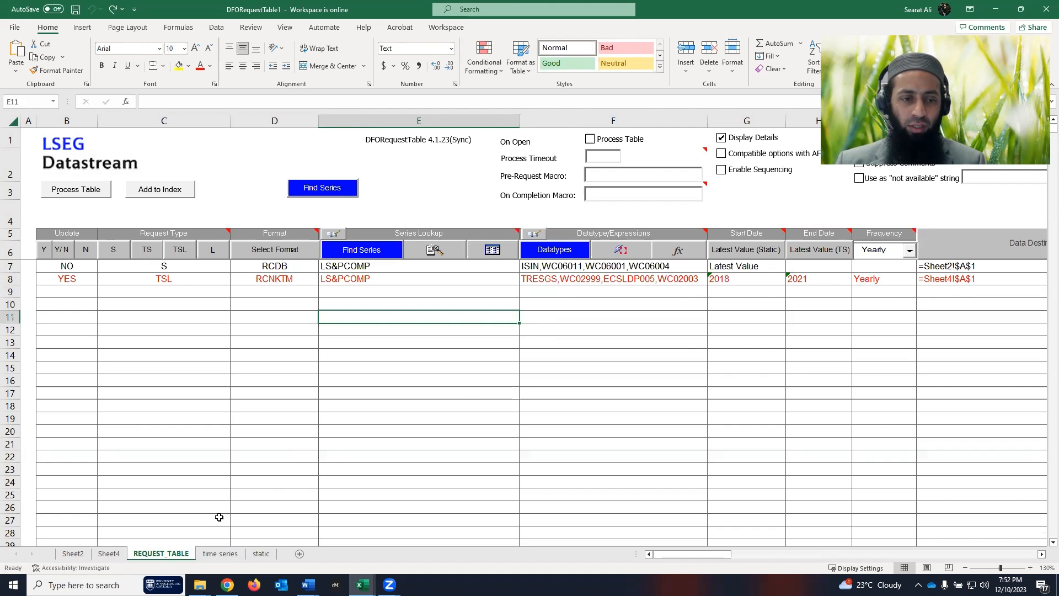
- On Sheet4, auto-fit the Name, Code and C columns to their contents
left_click(116, 554)
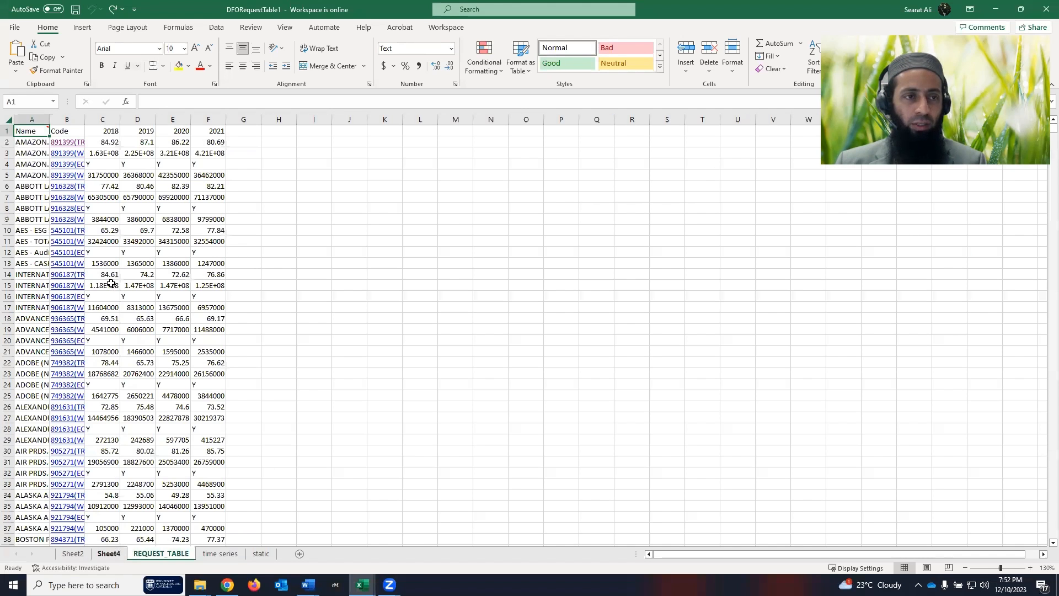
left_click_drag(50, 123, 50, 122)
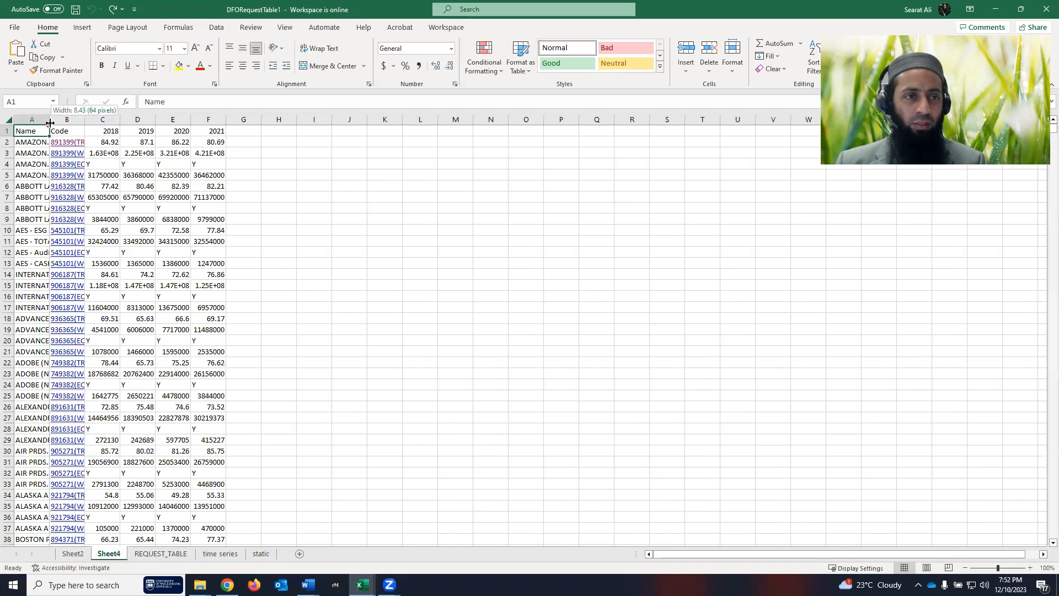
double_click(50, 122)
double_click(313, 118)
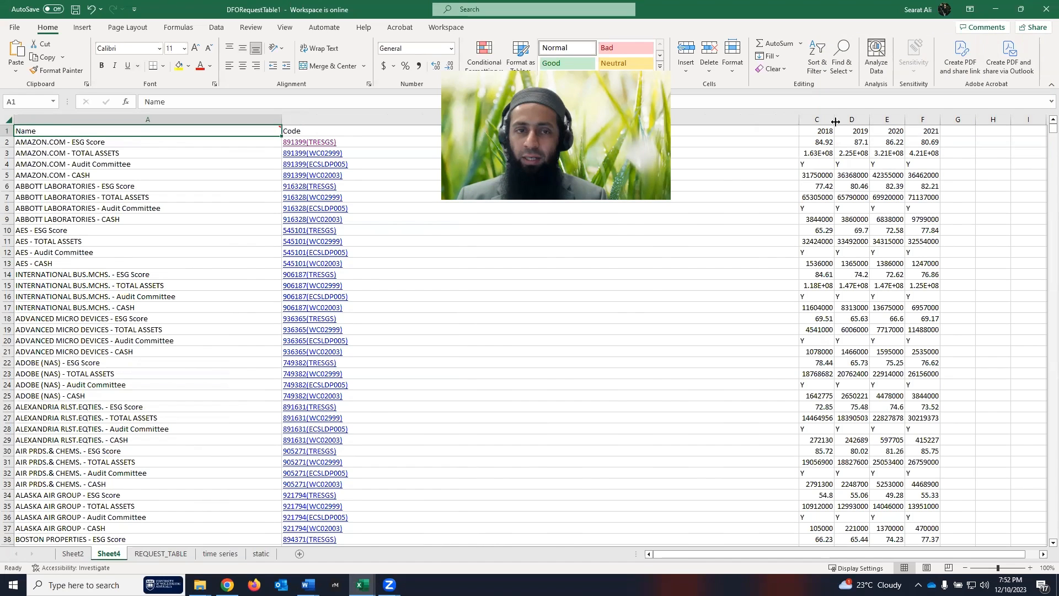
double_click(836, 122)
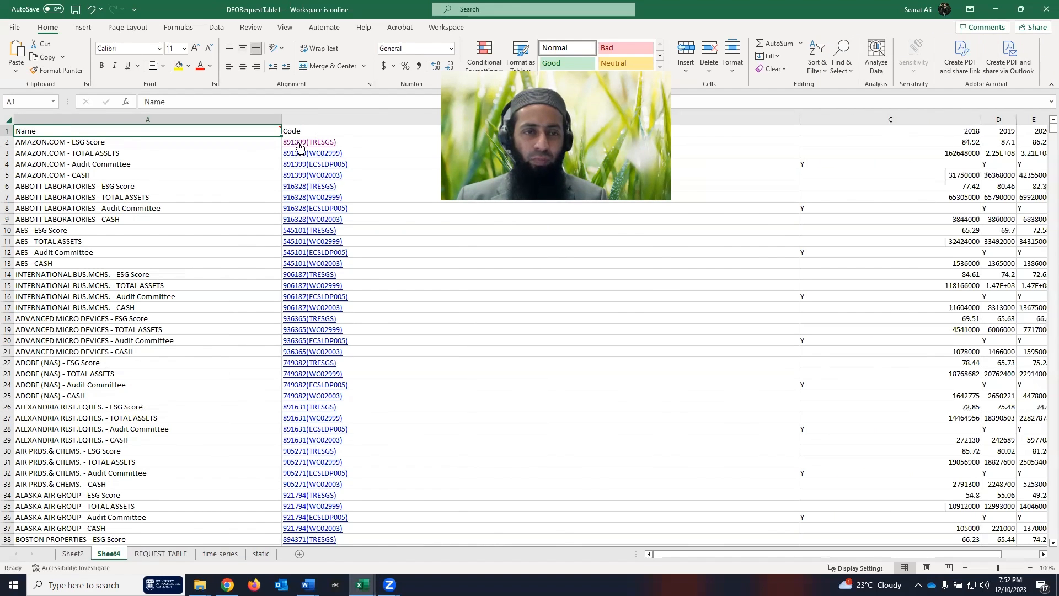
- Follow the AMAZON.COM ESG code hyperlink in B2
scroll(299, 189, "down", 5)
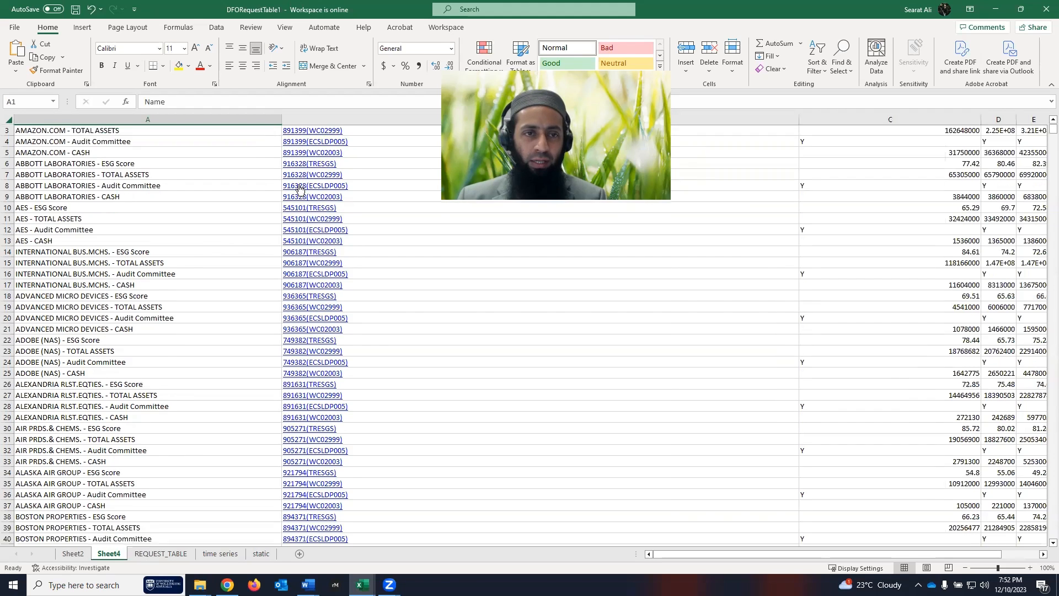
scroll(307, 234, "up", 5)
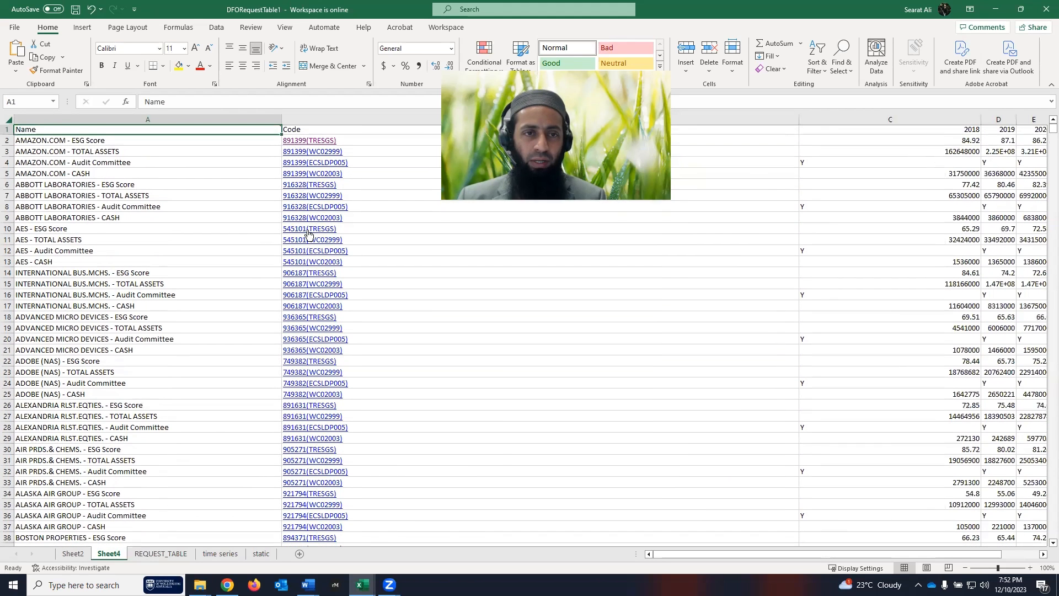
left_click(307, 144)
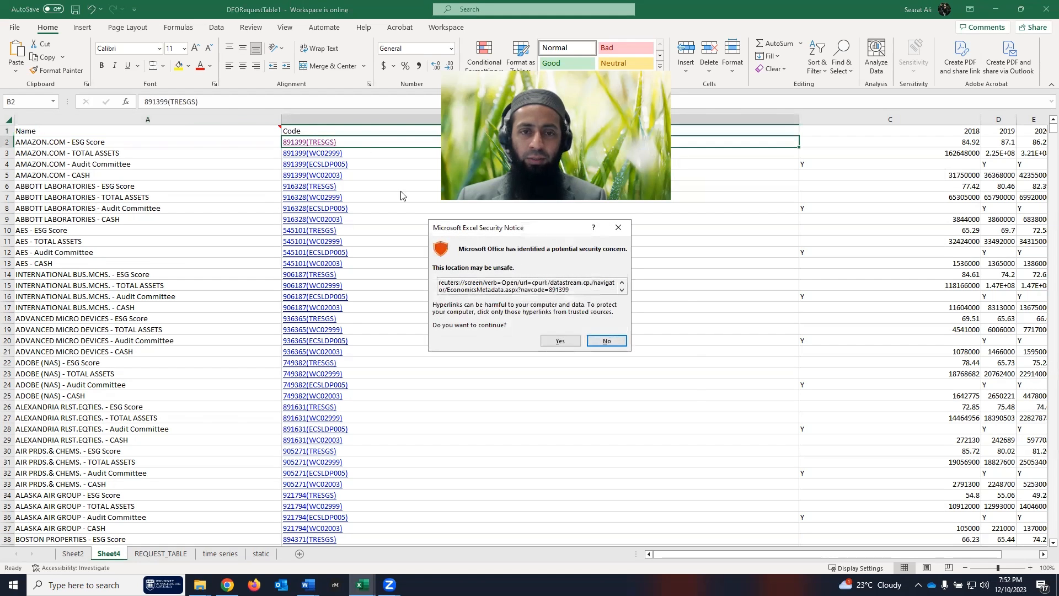
- Allow the link, view AMAZON.COM's metadata page with code 891399, then close Workspace
left_click(558, 341)
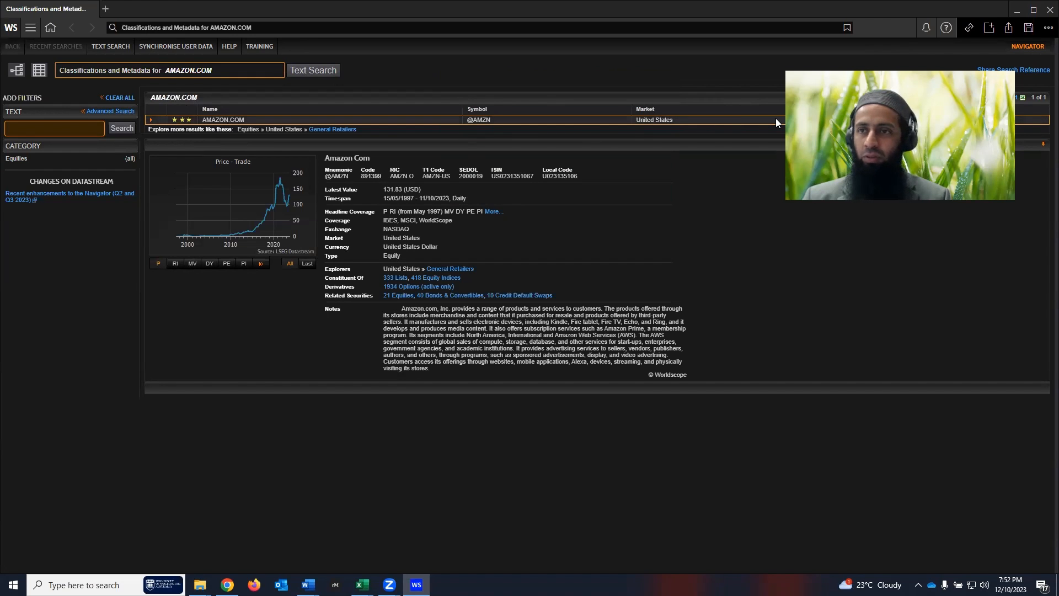
left_click(1047, 11)
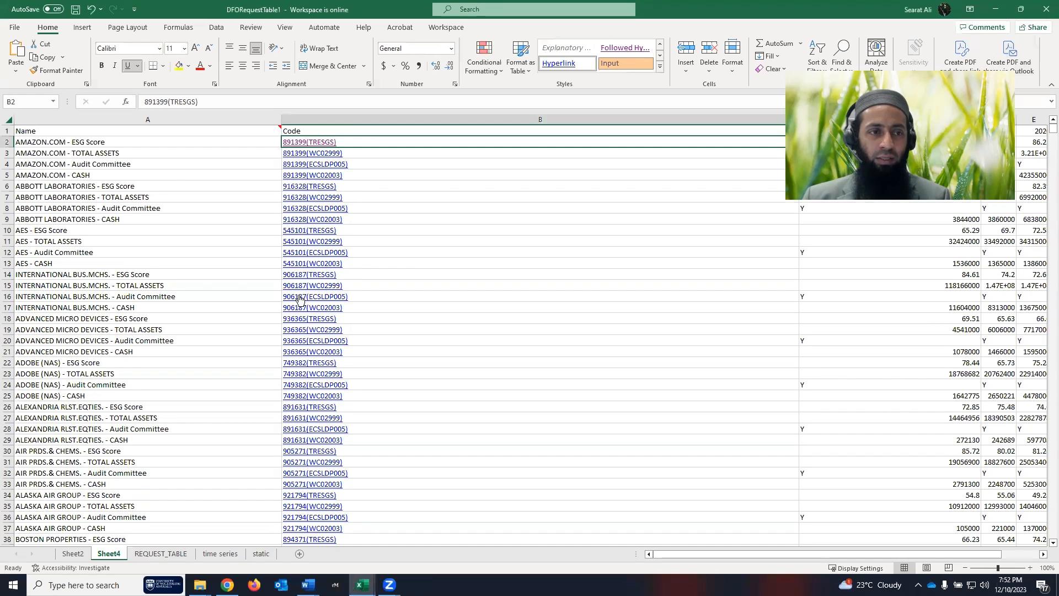
scroll(299, 301, "down", 1)
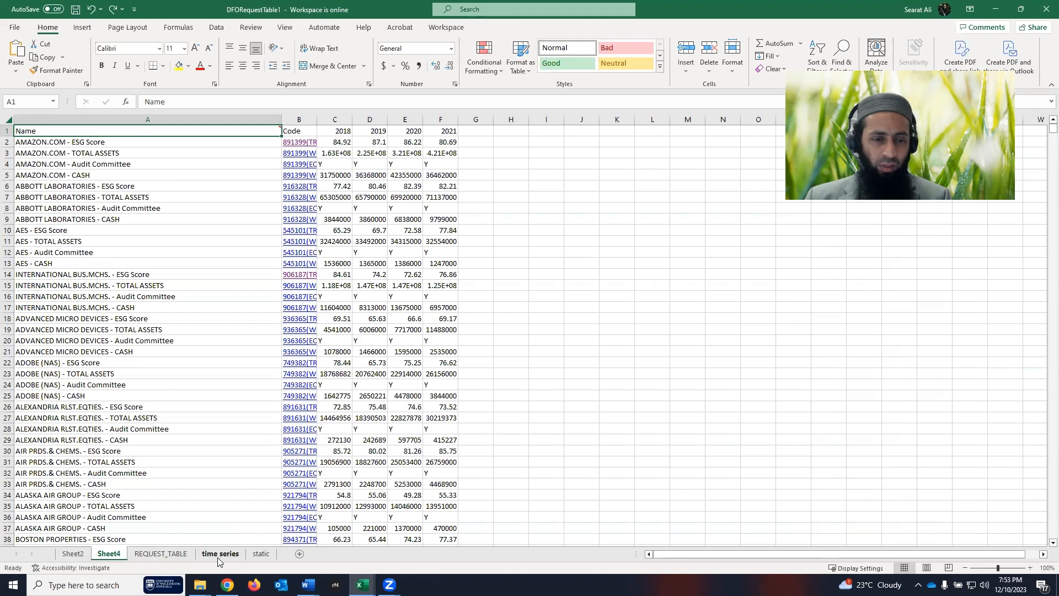
- Return to REQUEST_TABLE and highlight the static request row 7
left_click(155, 554)
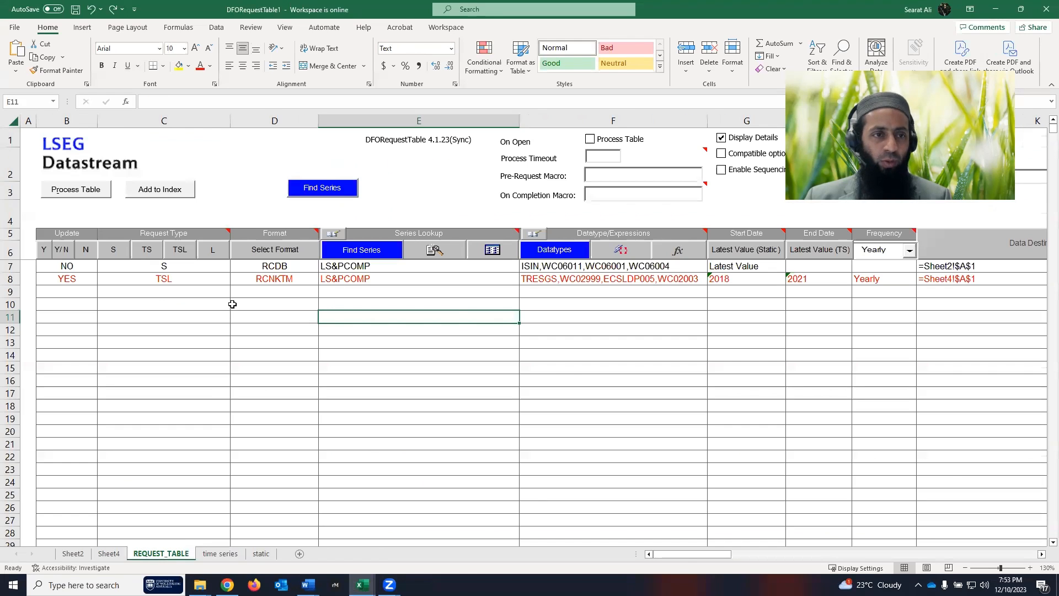
left_click(634, 330)
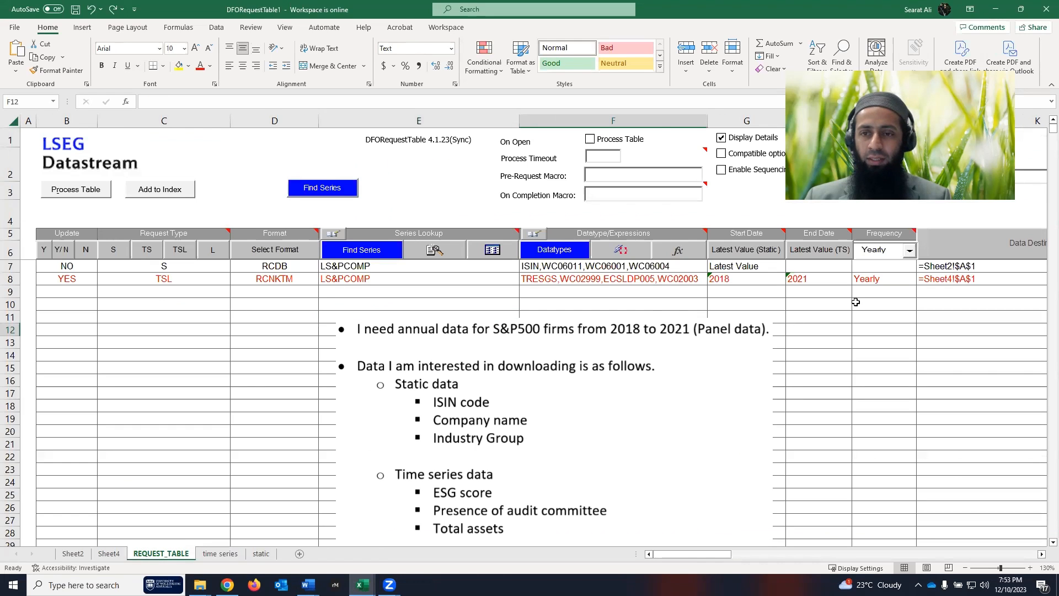
left_click_drag(71, 268, 969, 266)
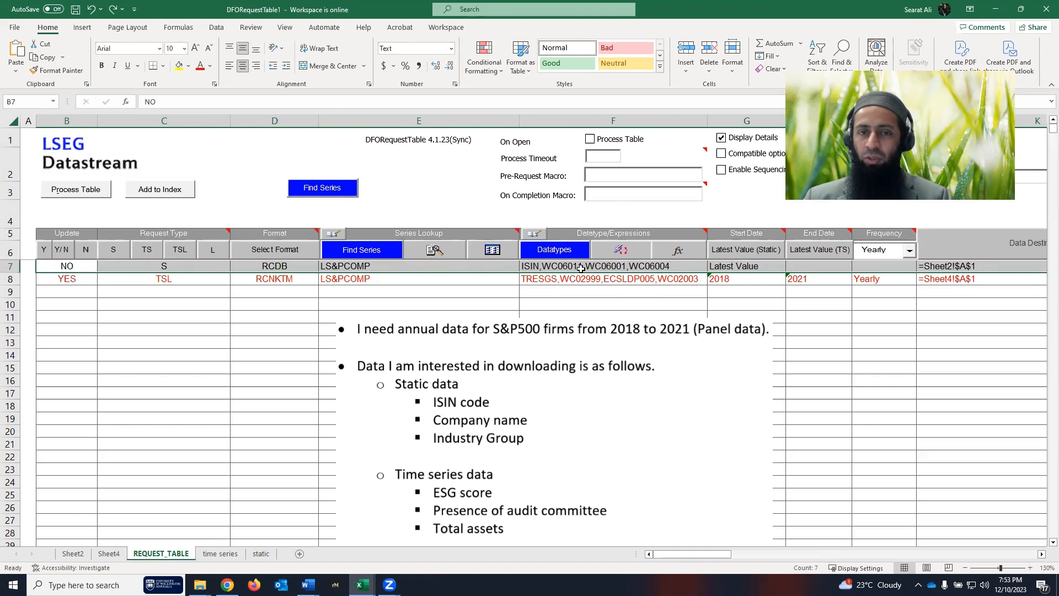
- Highlight time-series row 8, inspect its datatypes in F8, and show the 2018–2021 time series sheet
left_click(63, 279)
left_click_drag(216, 278, 1026, 278)
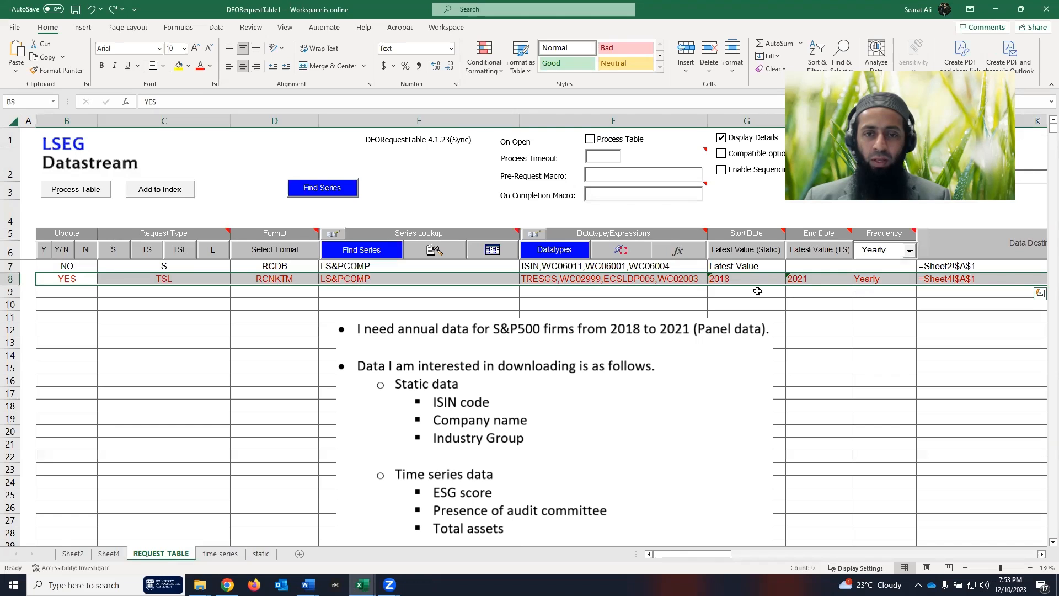
left_click(532, 280)
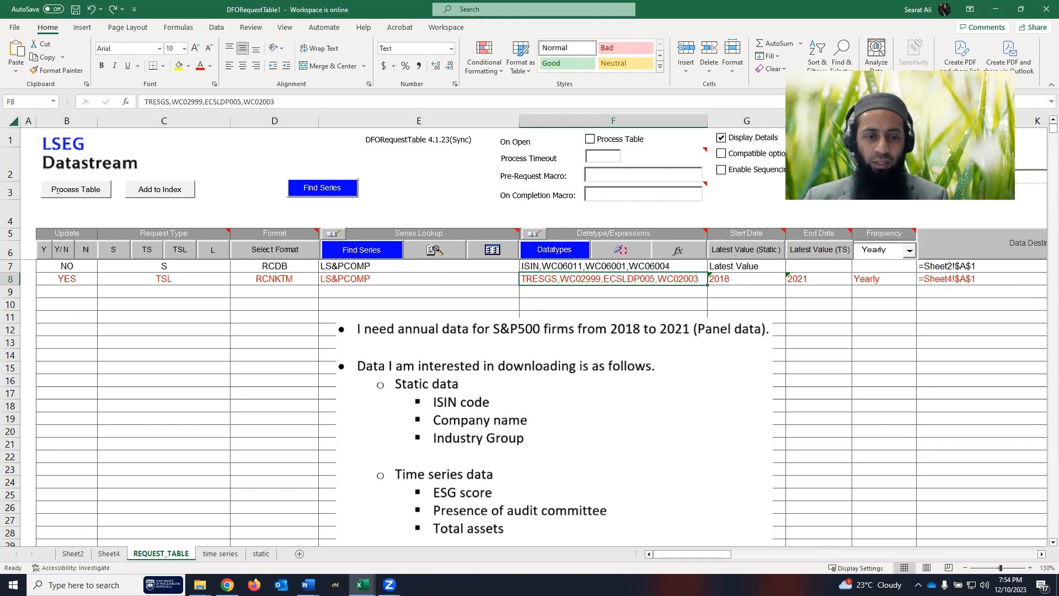
left_click(220, 553)
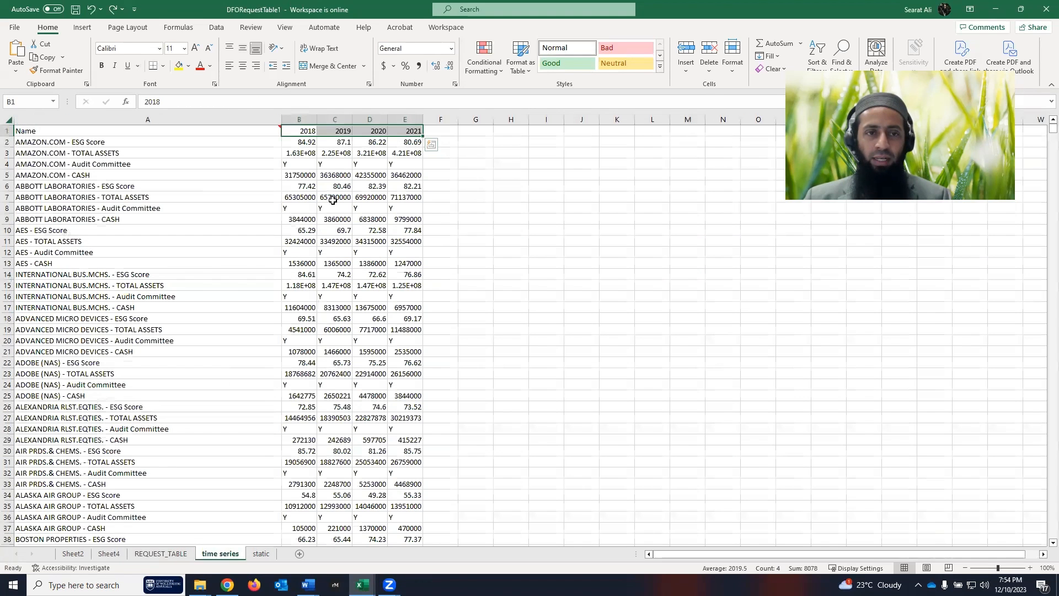
left_click(260, 553)
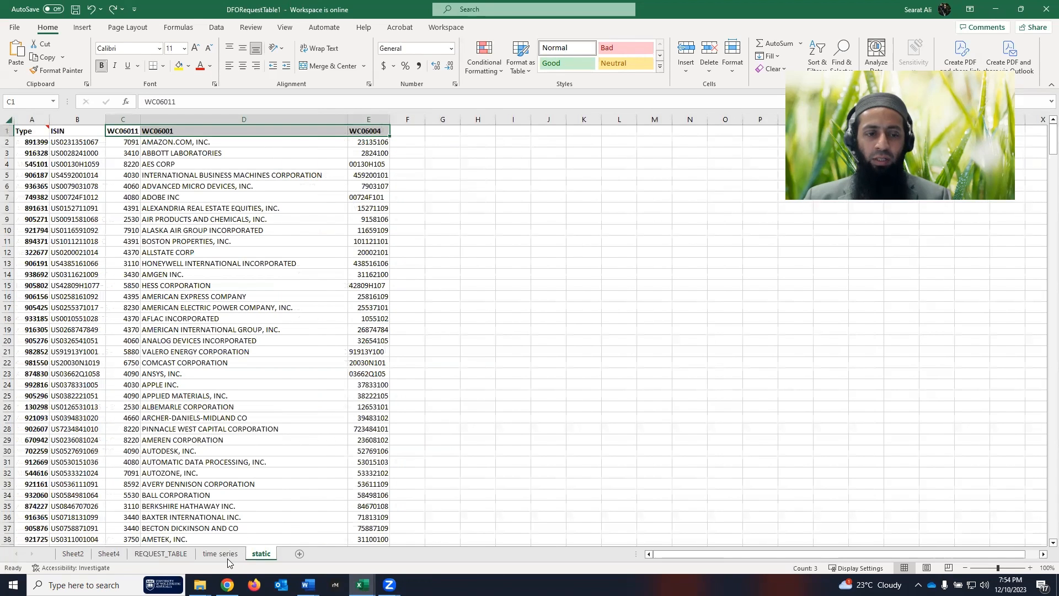
left_click(220, 553)
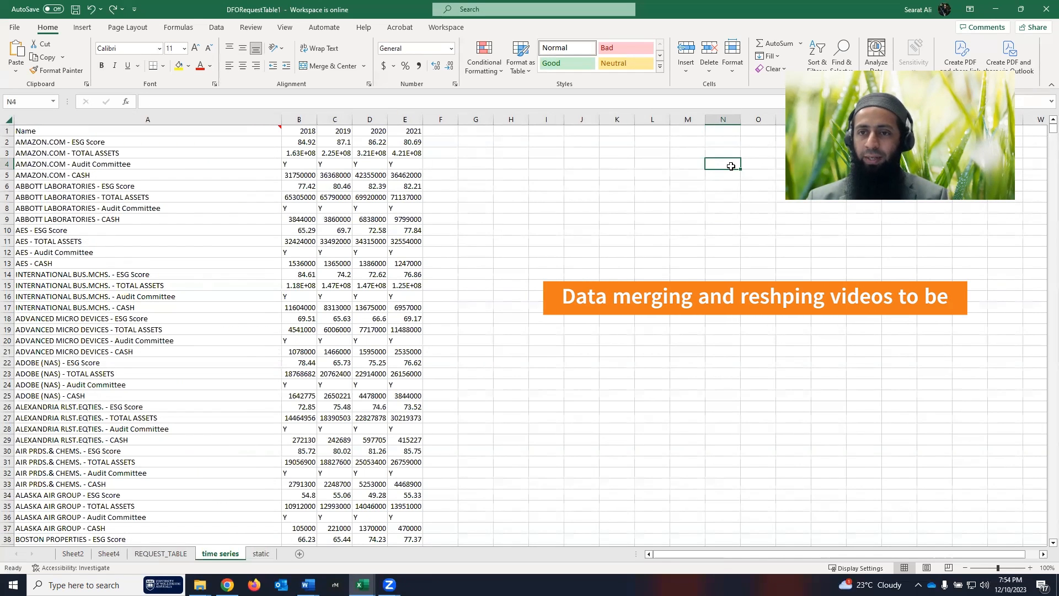